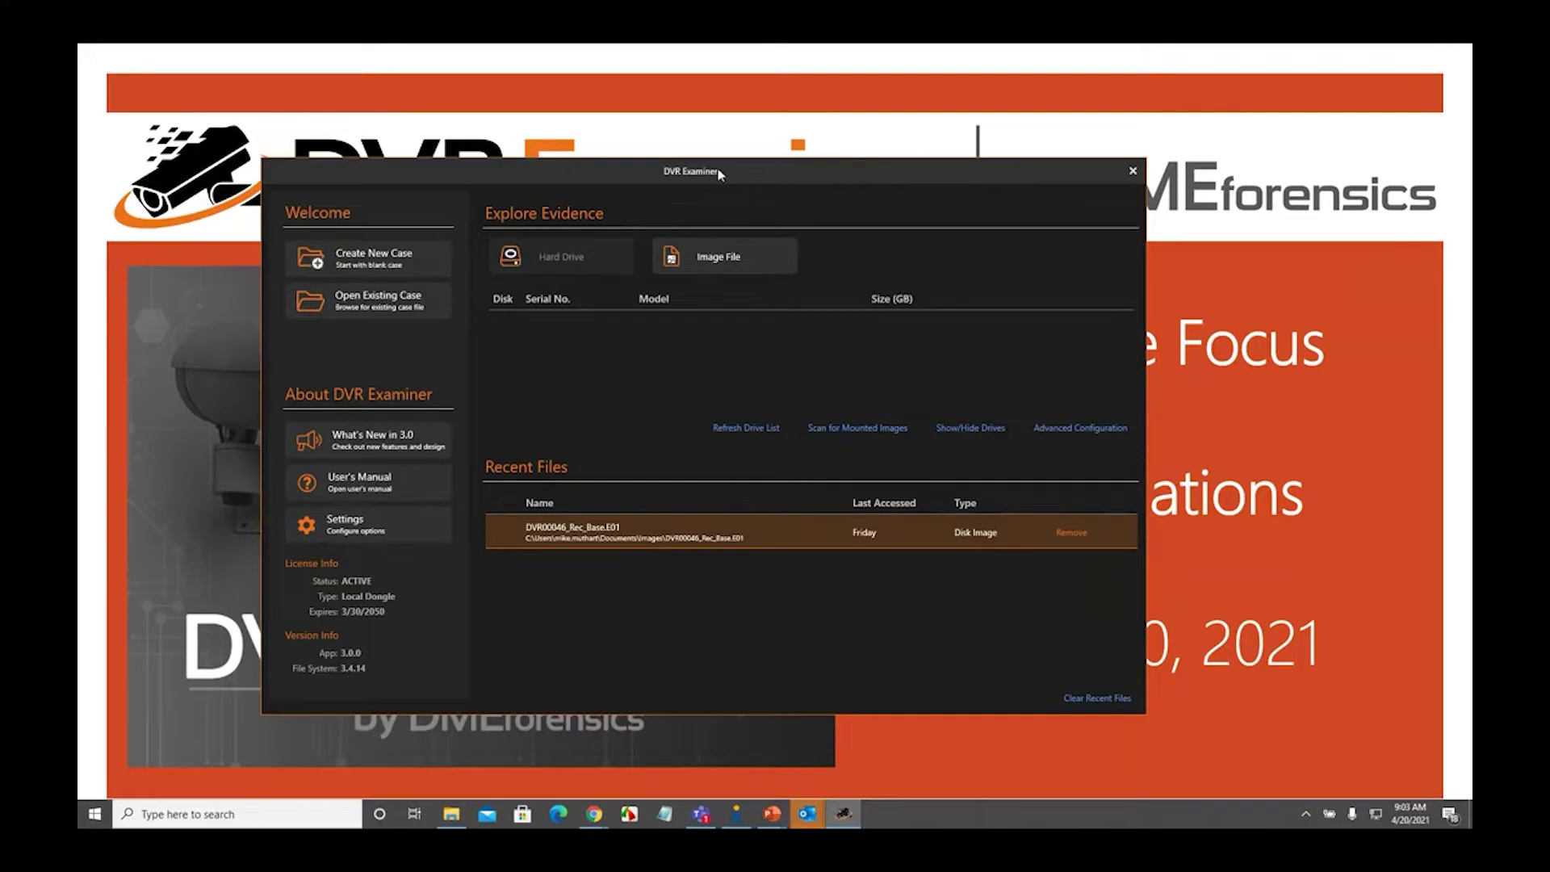
Move the DVR Examiner start window further right, then switch to the full-screen presentation title slide
drag(717, 171, 799, 151)
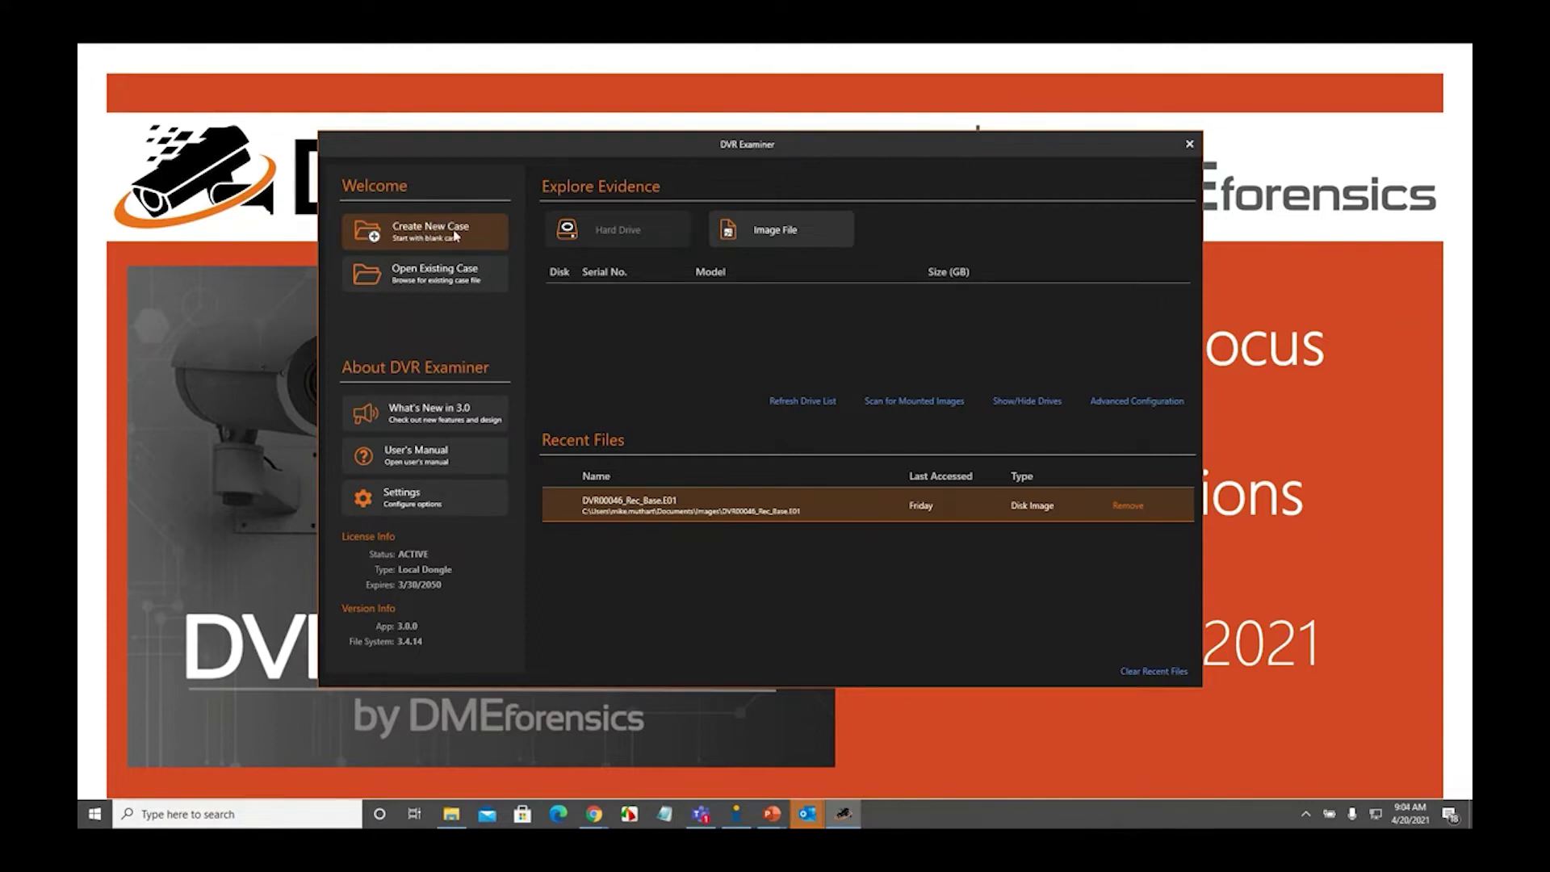
key(alt+Tab)
key(alt+Tab)
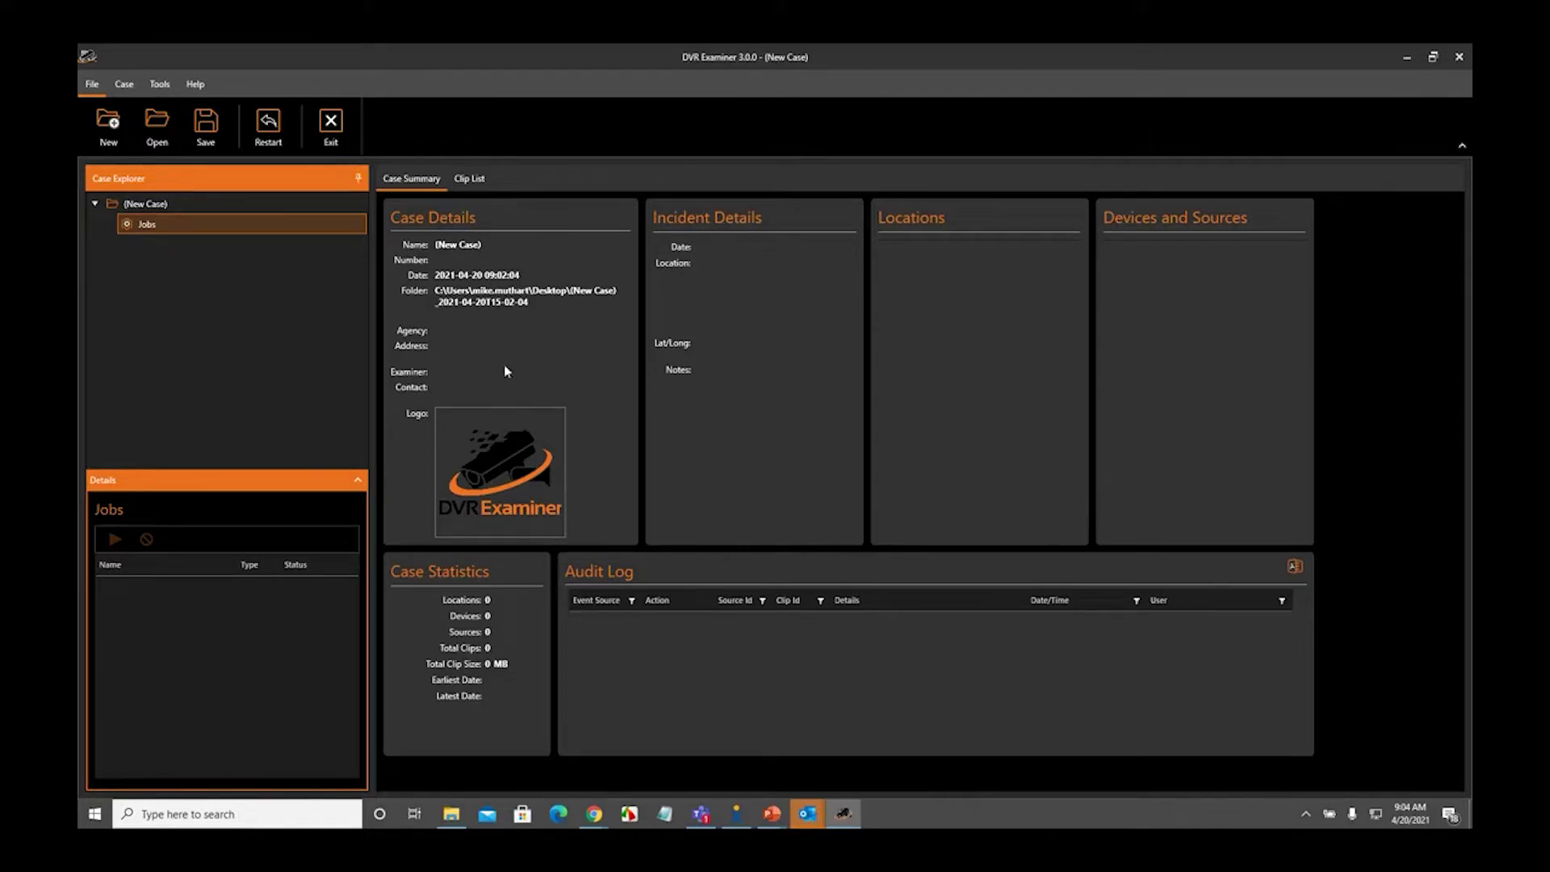
Show the case's details and Case tools, then open, move and close Add Location without saving
click(194, 208)
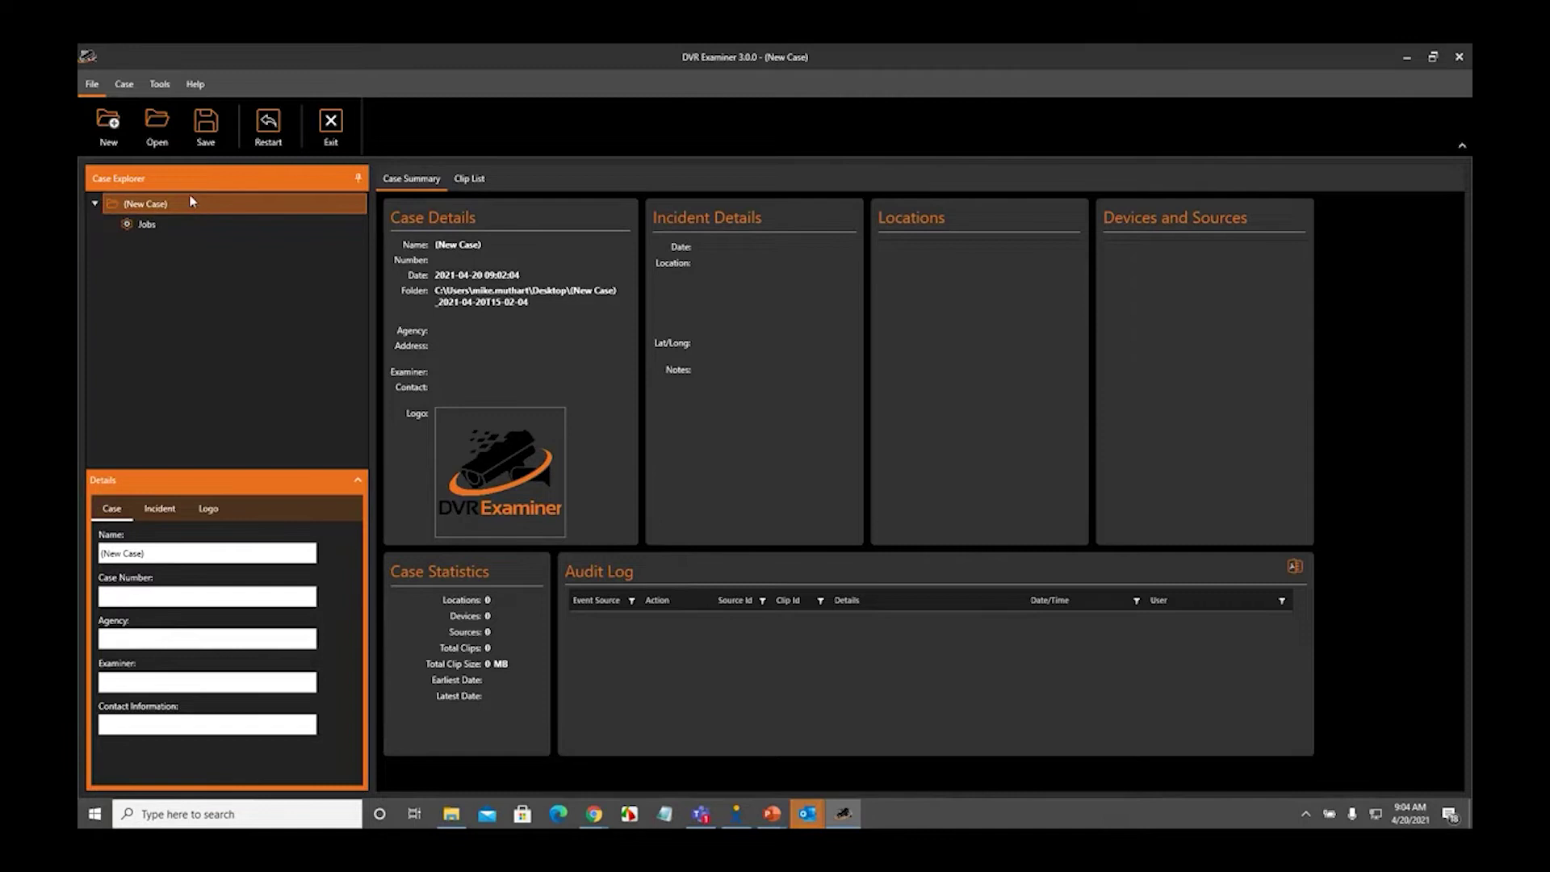
click(124, 86)
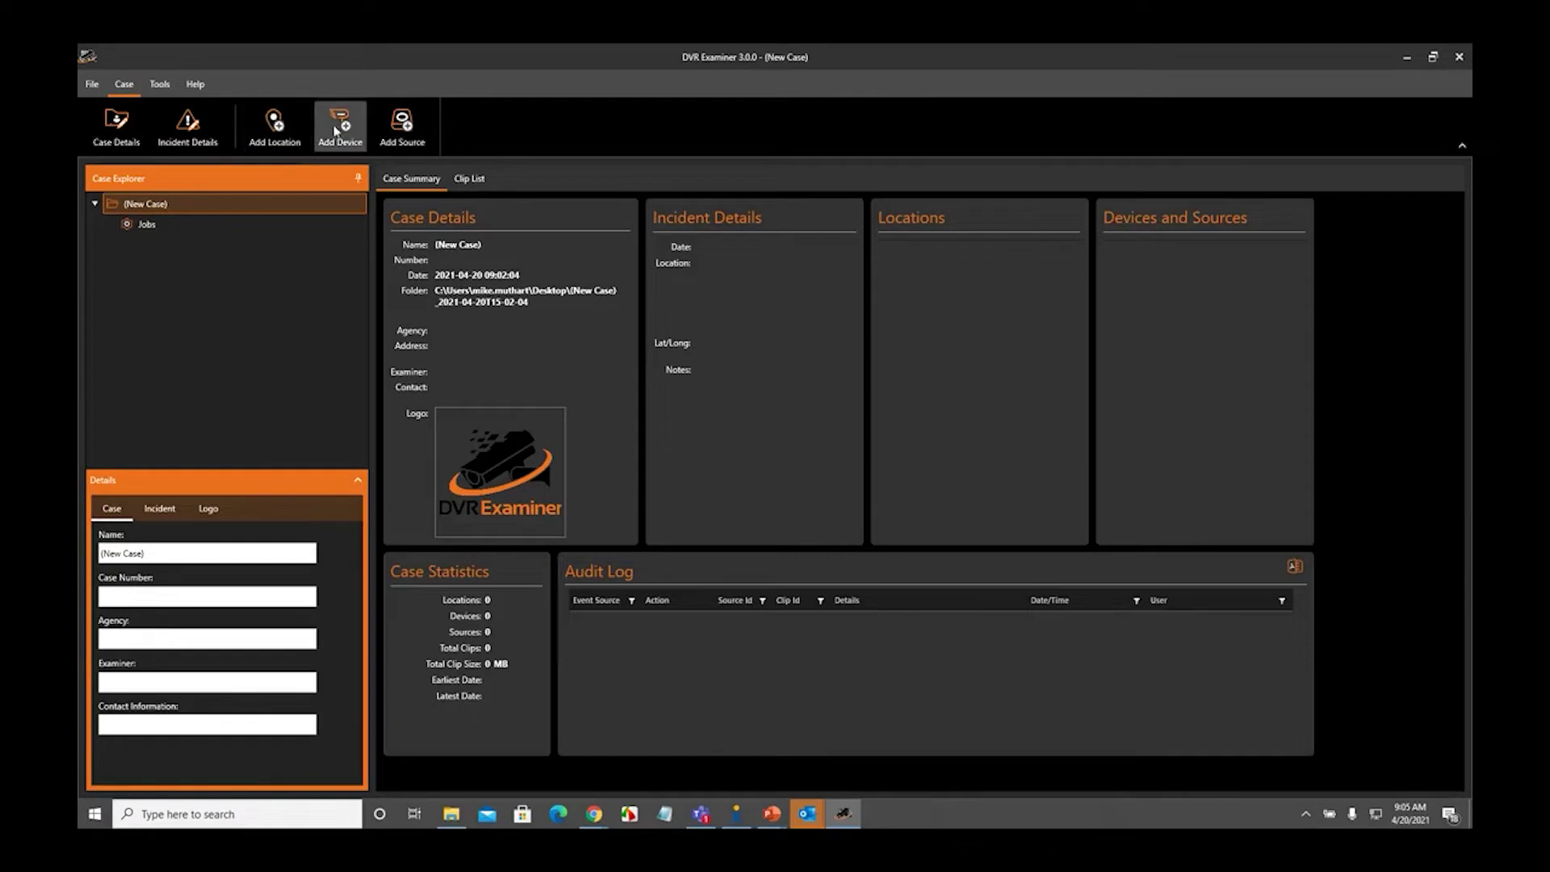
click(274, 123)
drag(776, 238, 696, 255)
click(851, 251)
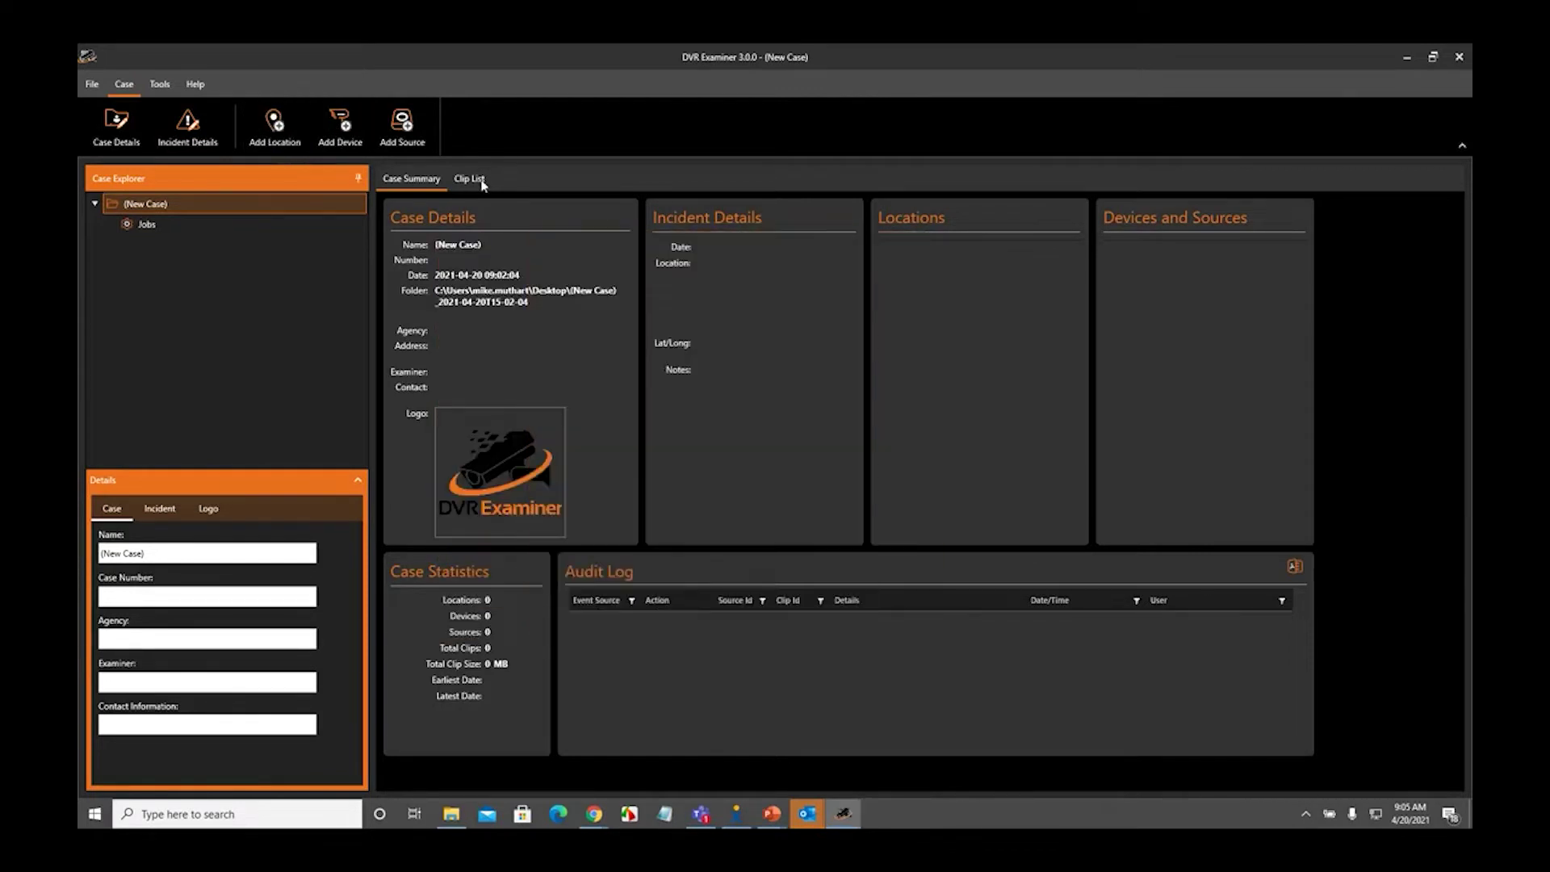
Dismiss the Add Device form, then add a device named Device 1 from the case's right-click Add menu
click(340, 123)
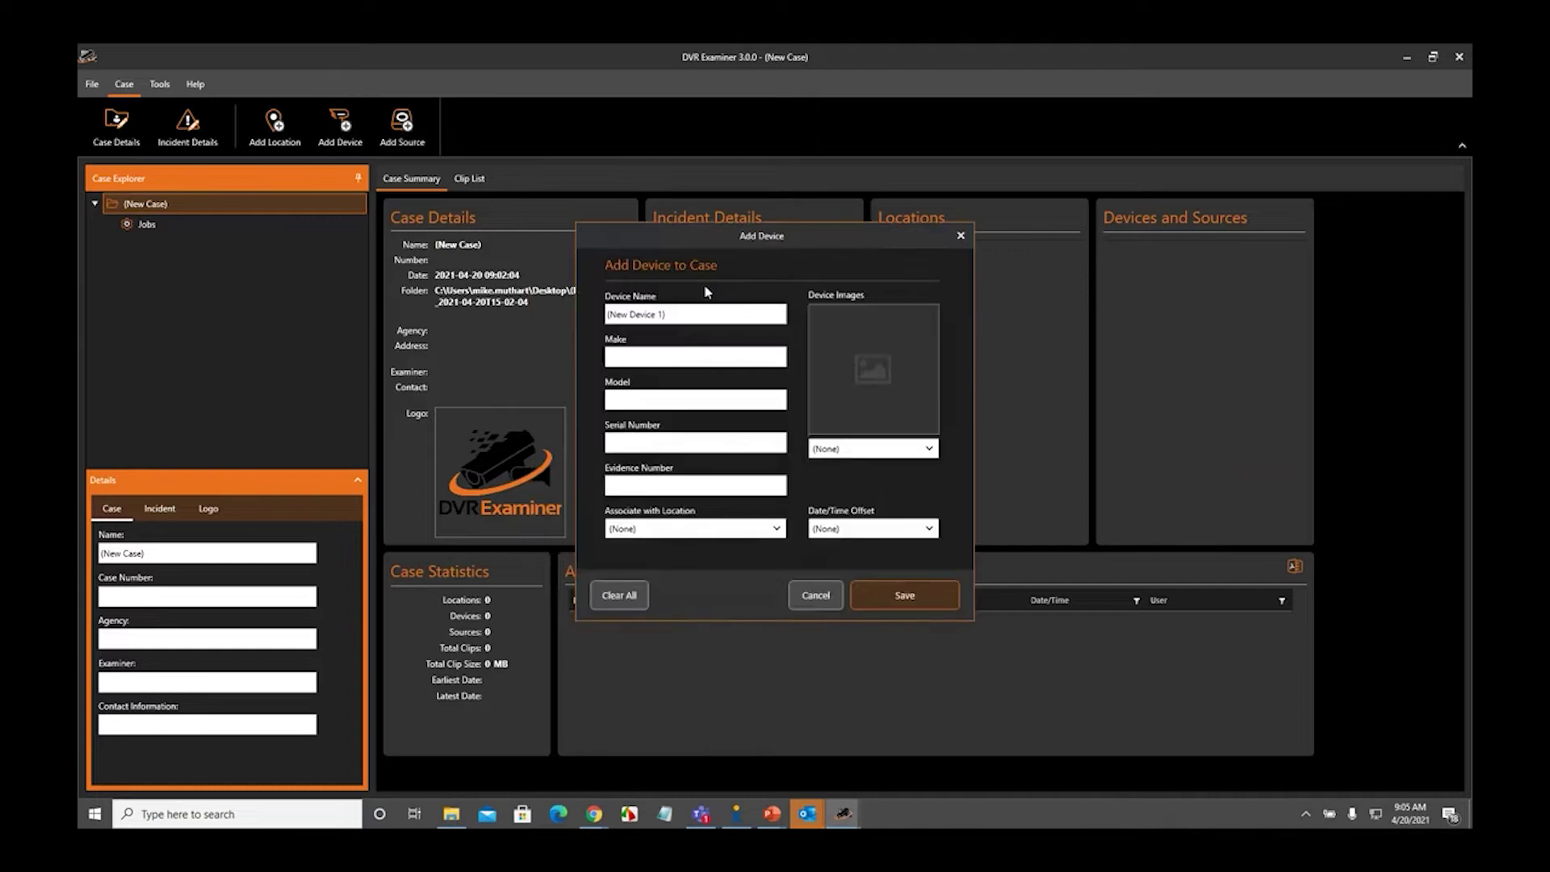
click(960, 236)
right_click(144, 205)
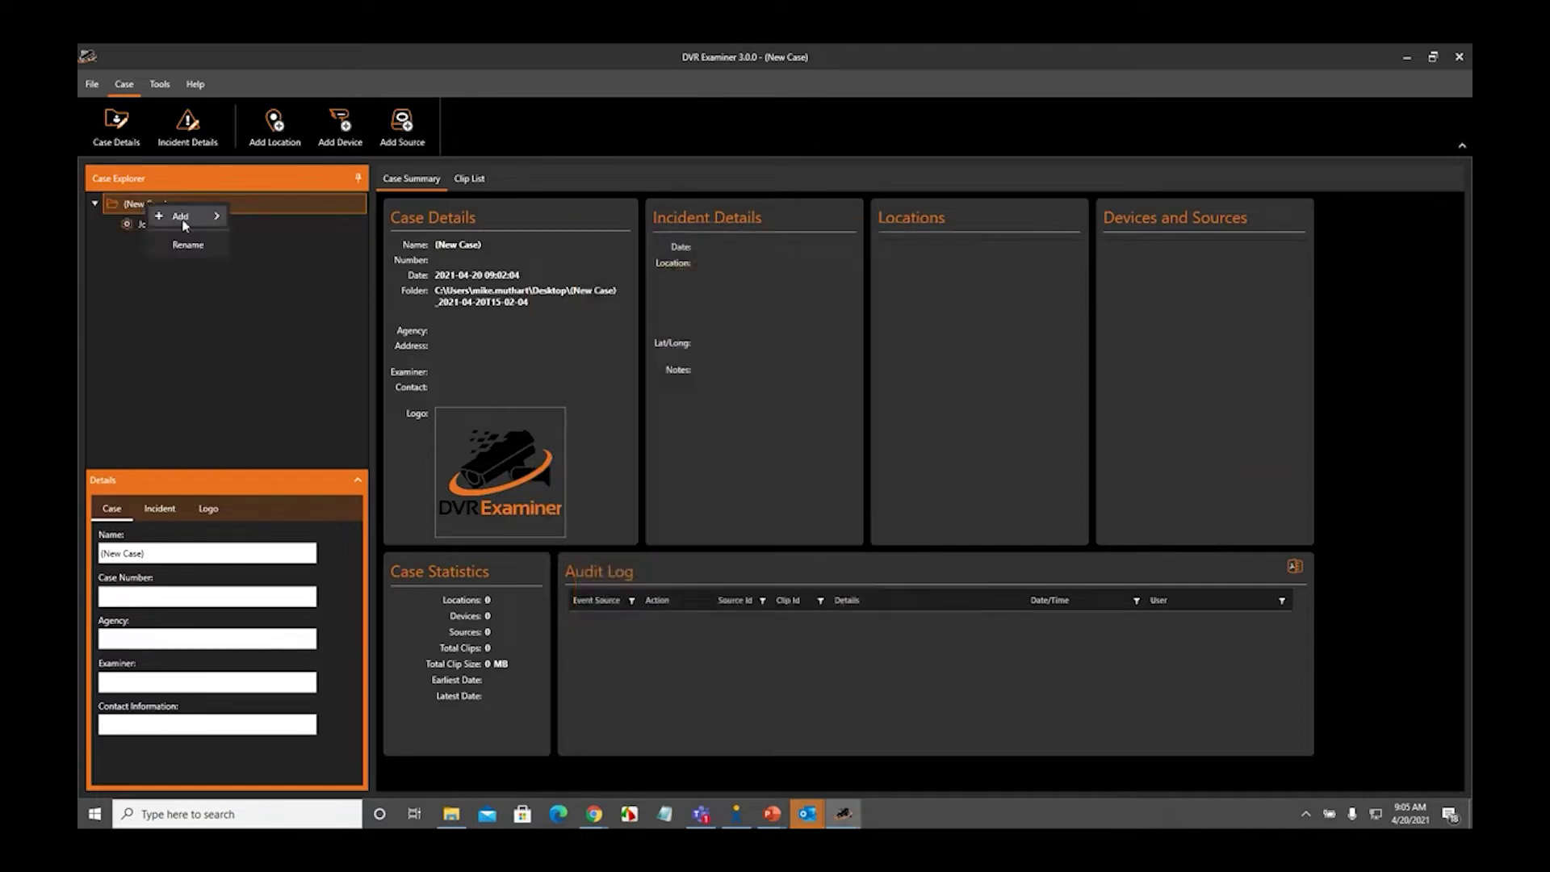
mouse_move(185, 225)
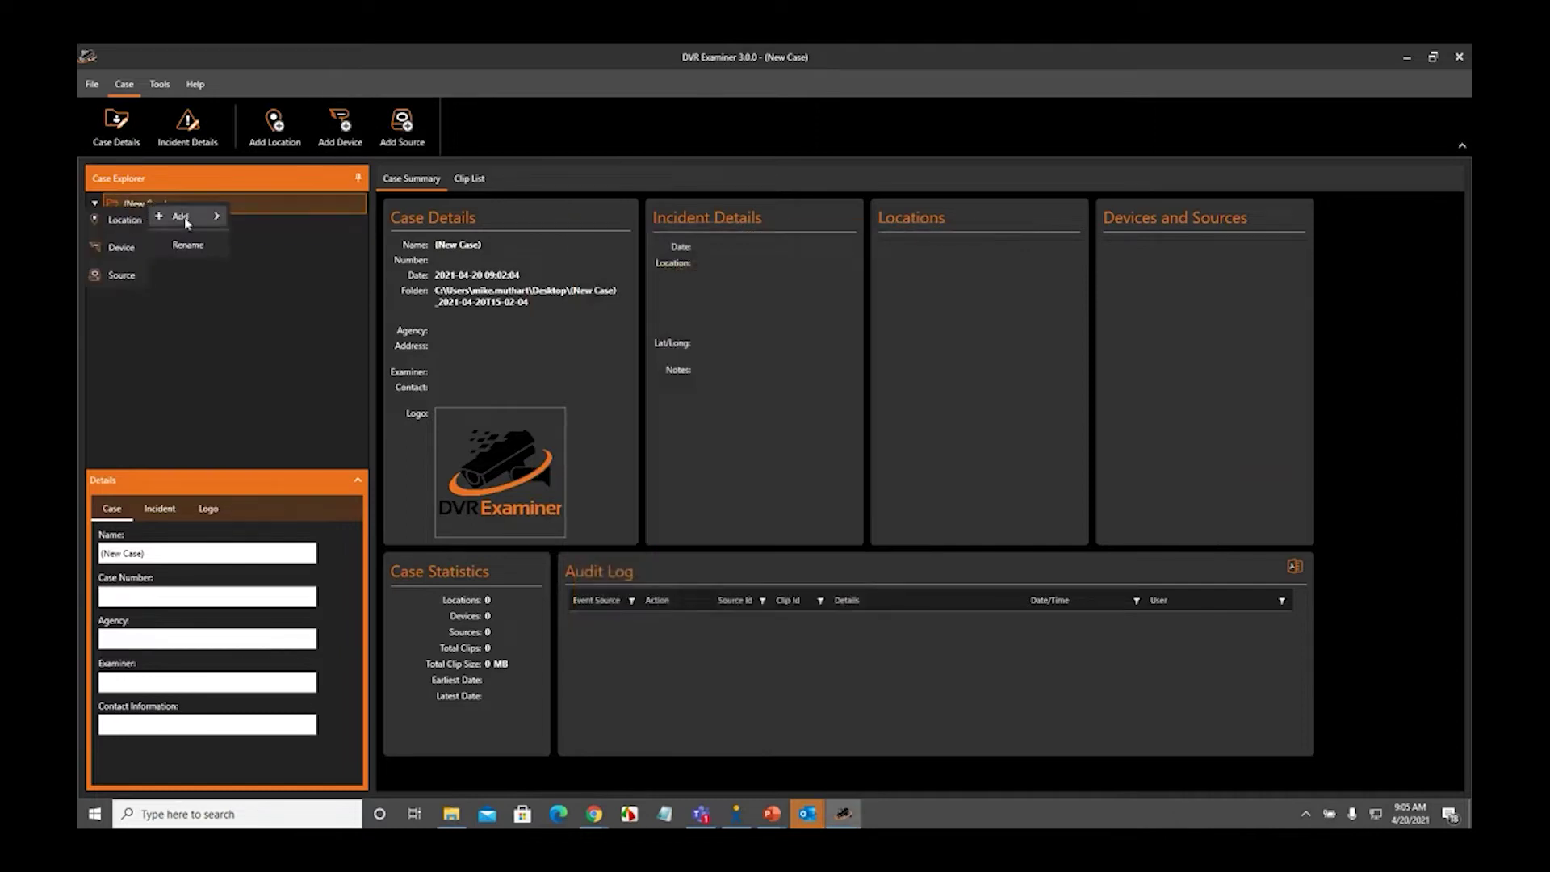
click(121, 247)
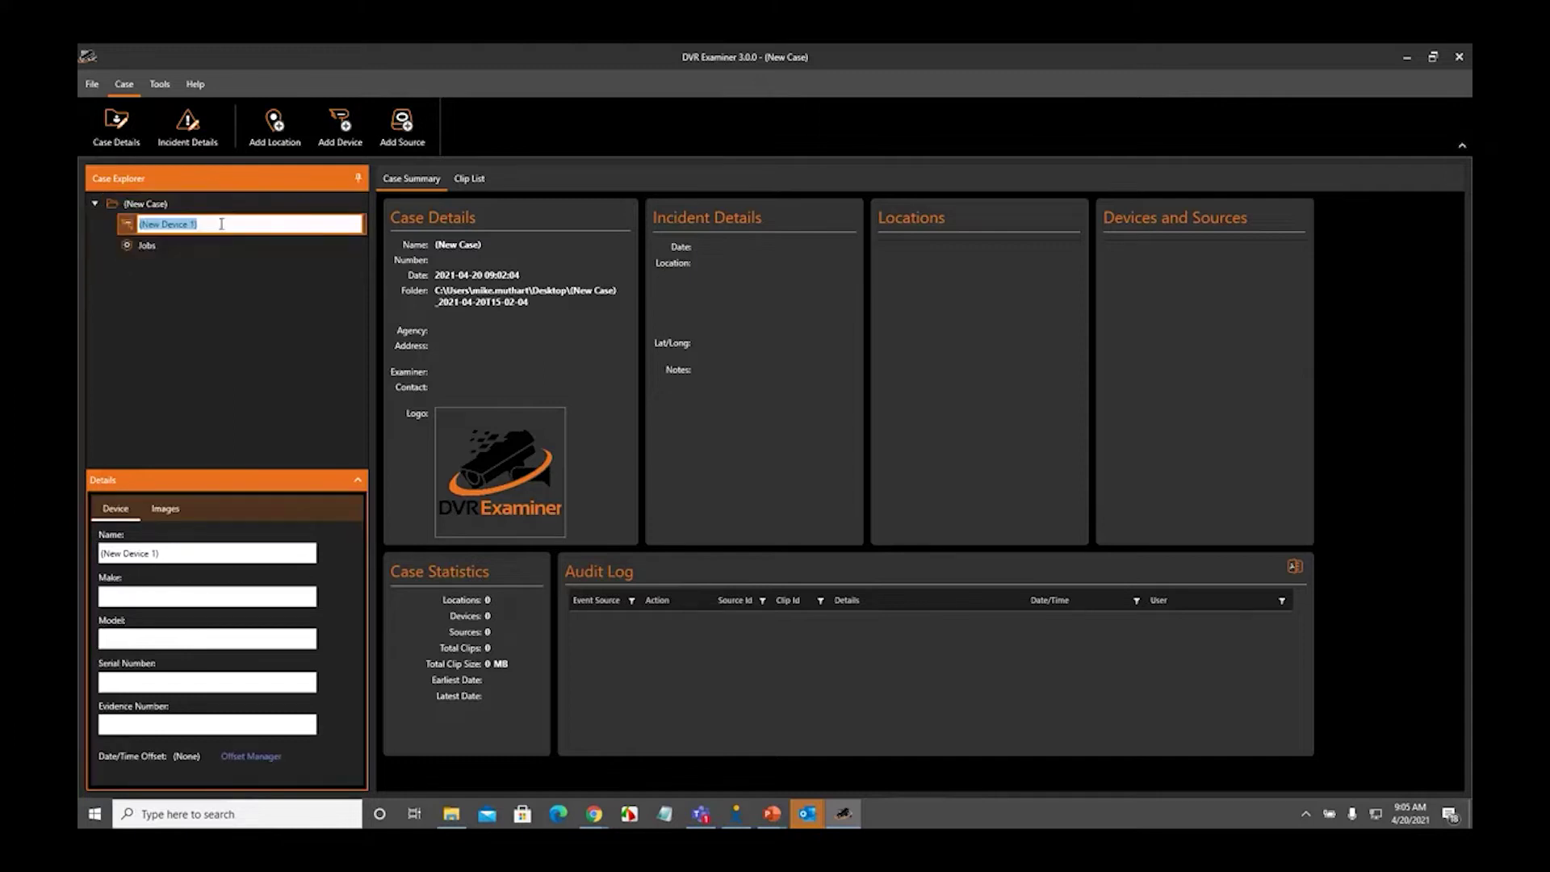
text(Device 1)
key(Return)
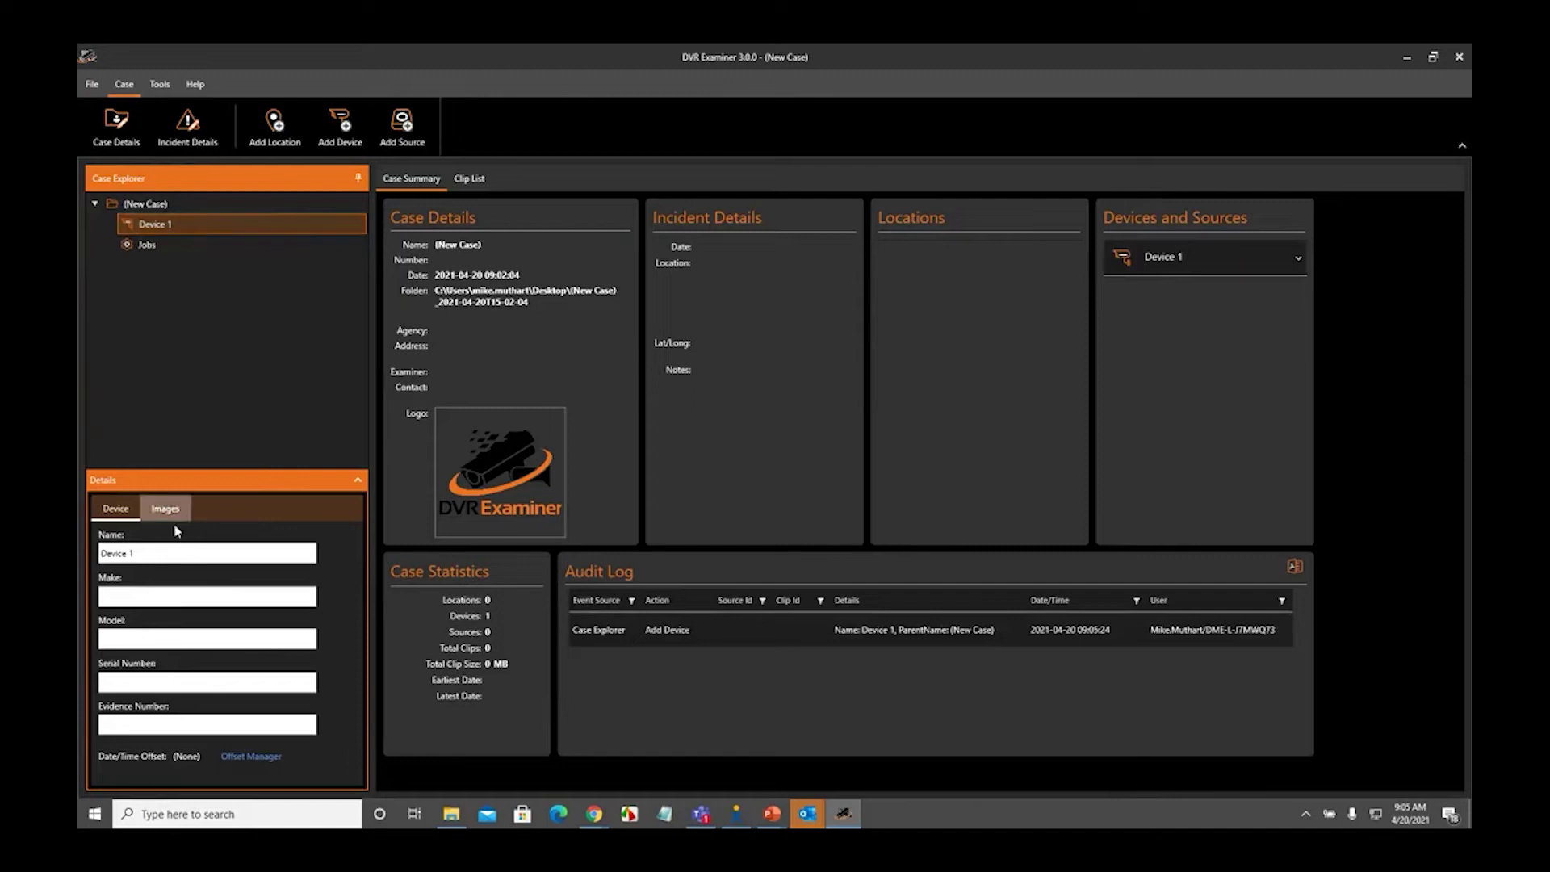
click(180, 555)
Add two more devices to the case, named Device 2 and Device 3
right_click(145, 204)
mouse_move(122, 218)
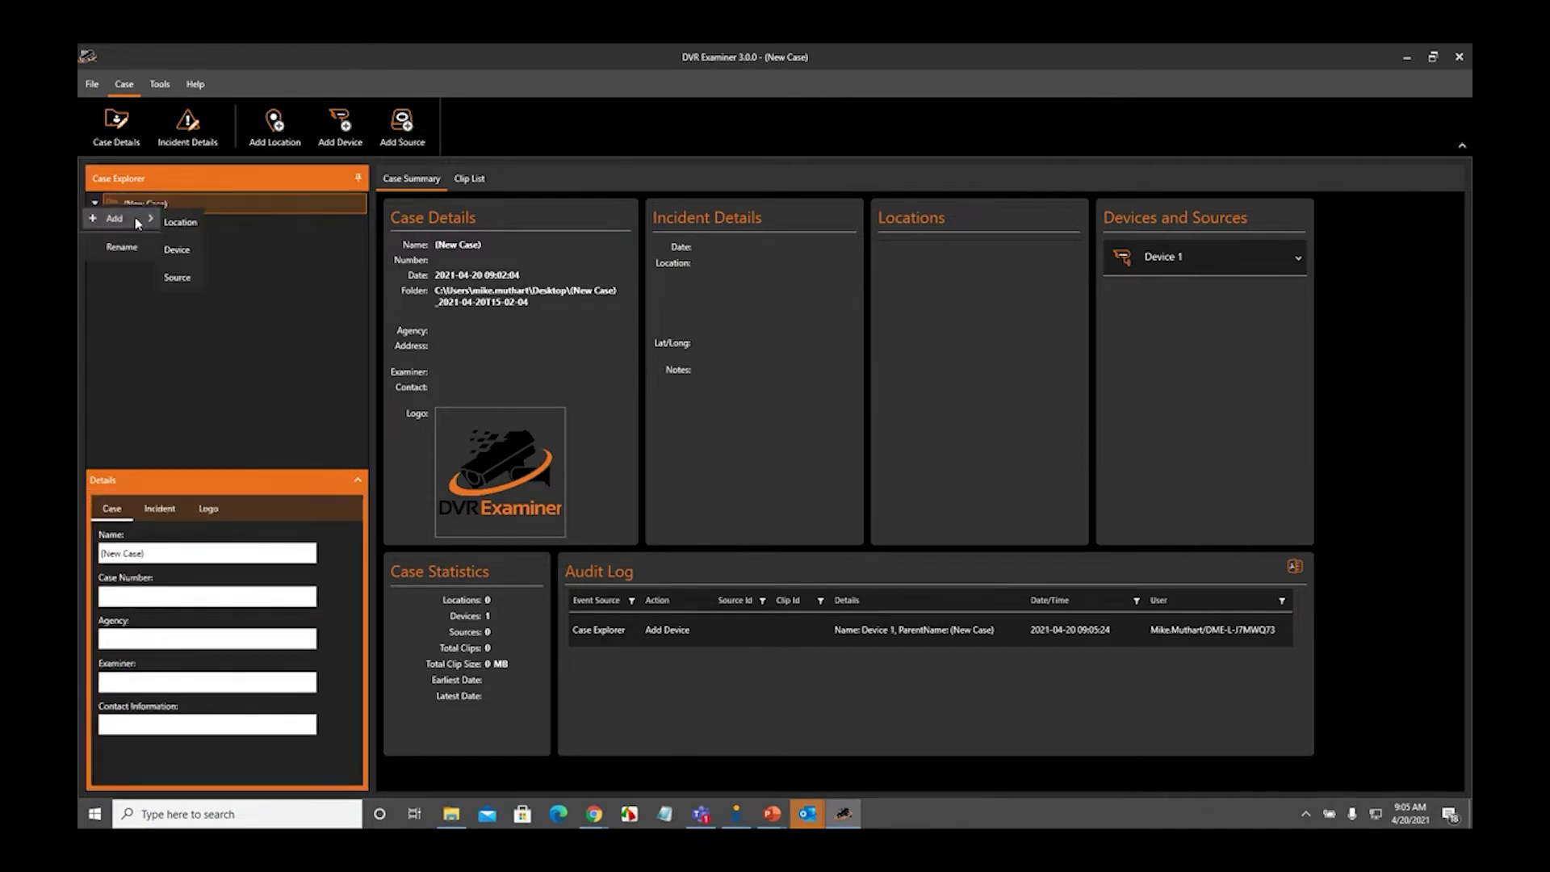
click(200, 249)
text(Device 2)
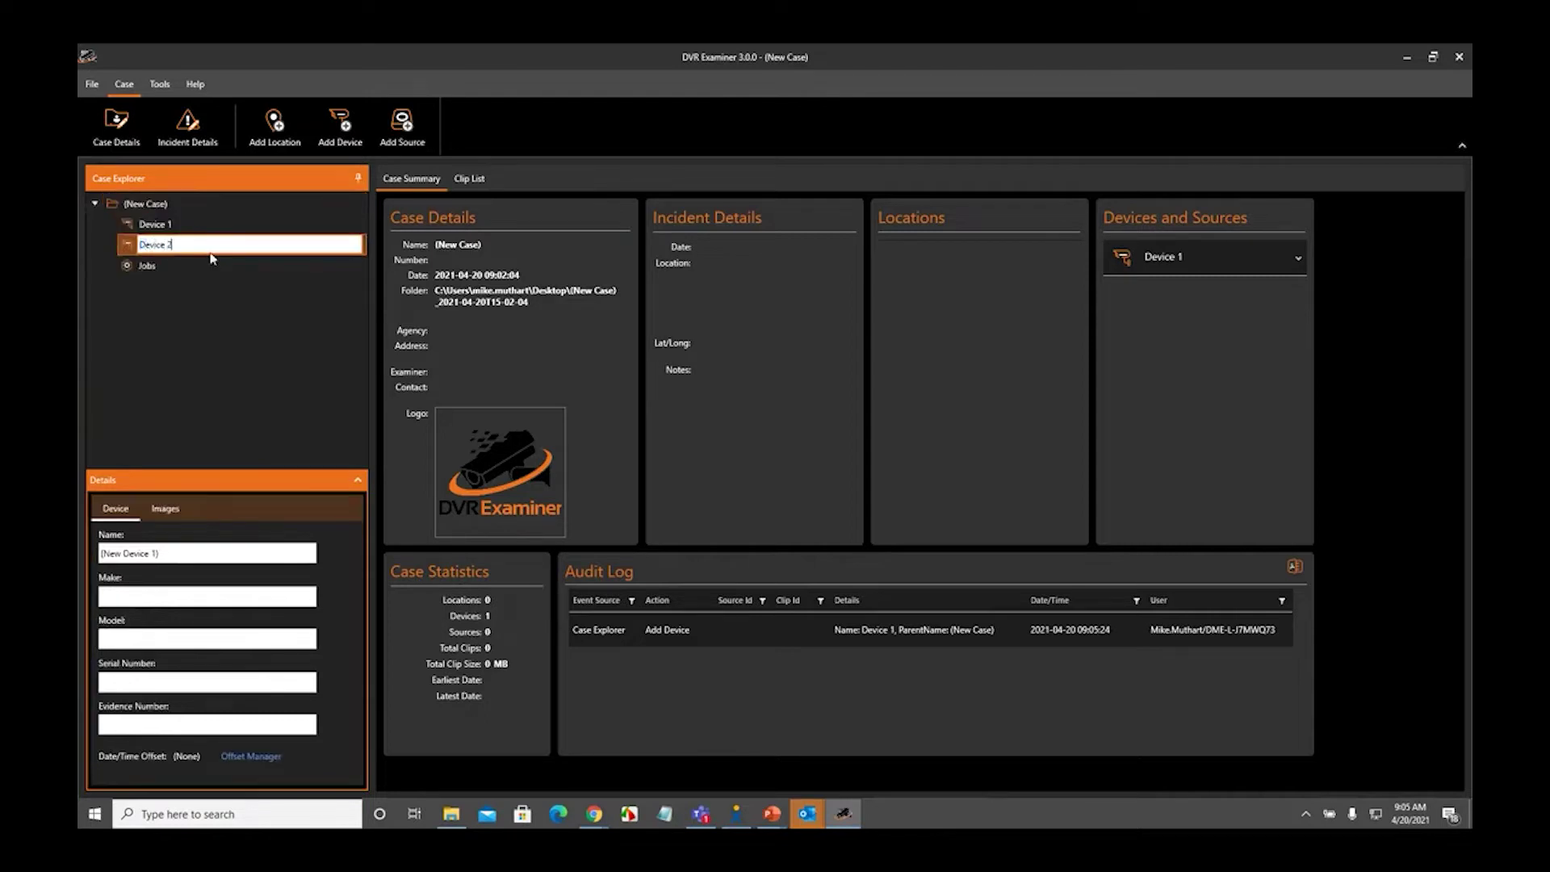
key(Return)
right_click(145, 204)
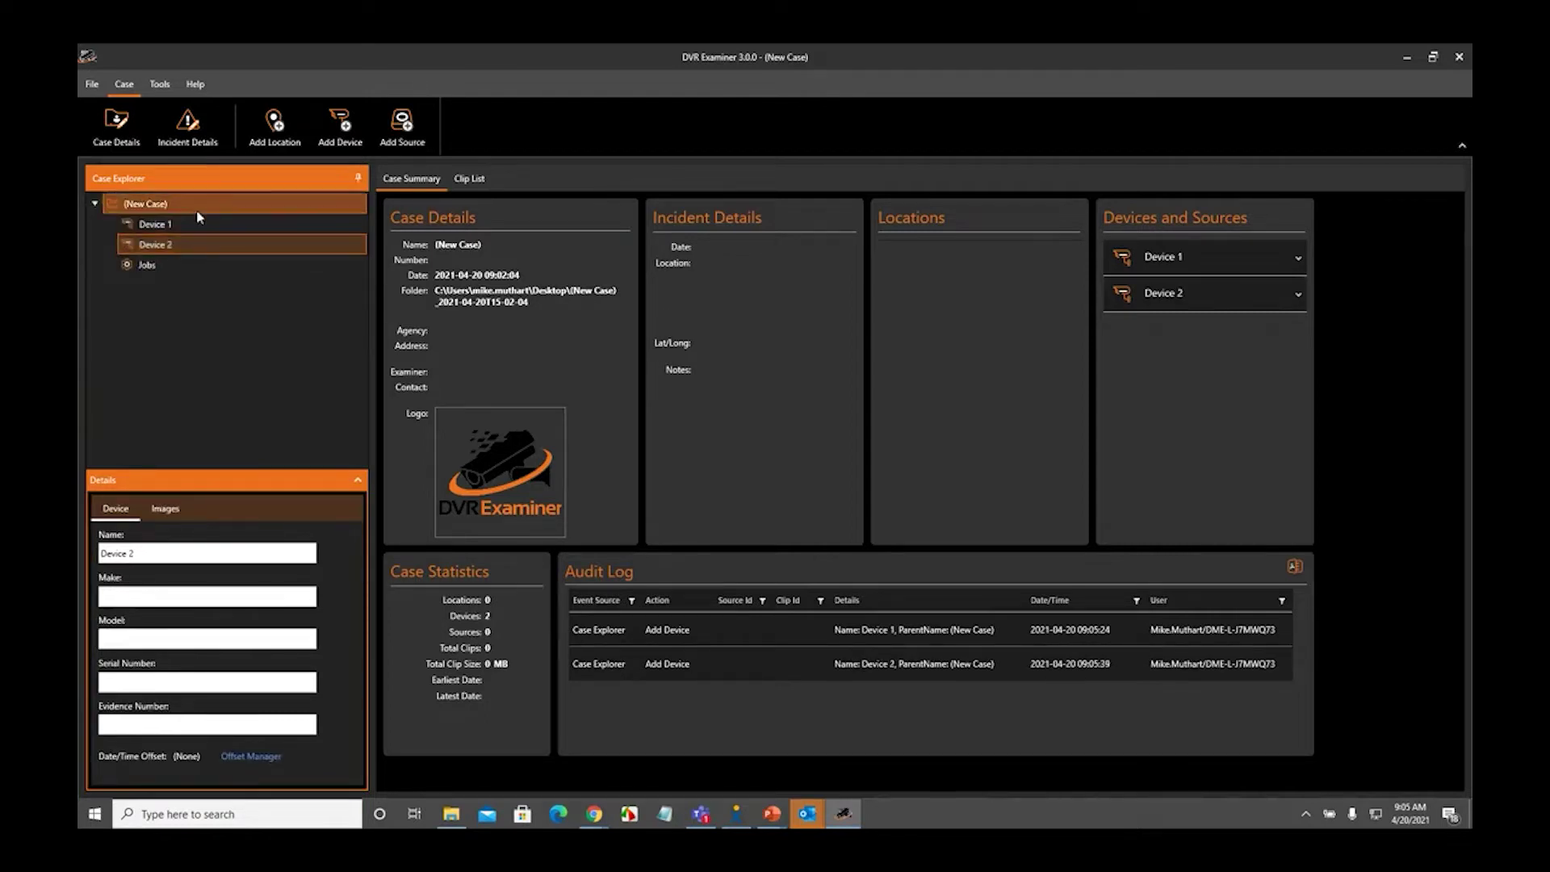
mouse_move(184, 225)
click(242, 258)
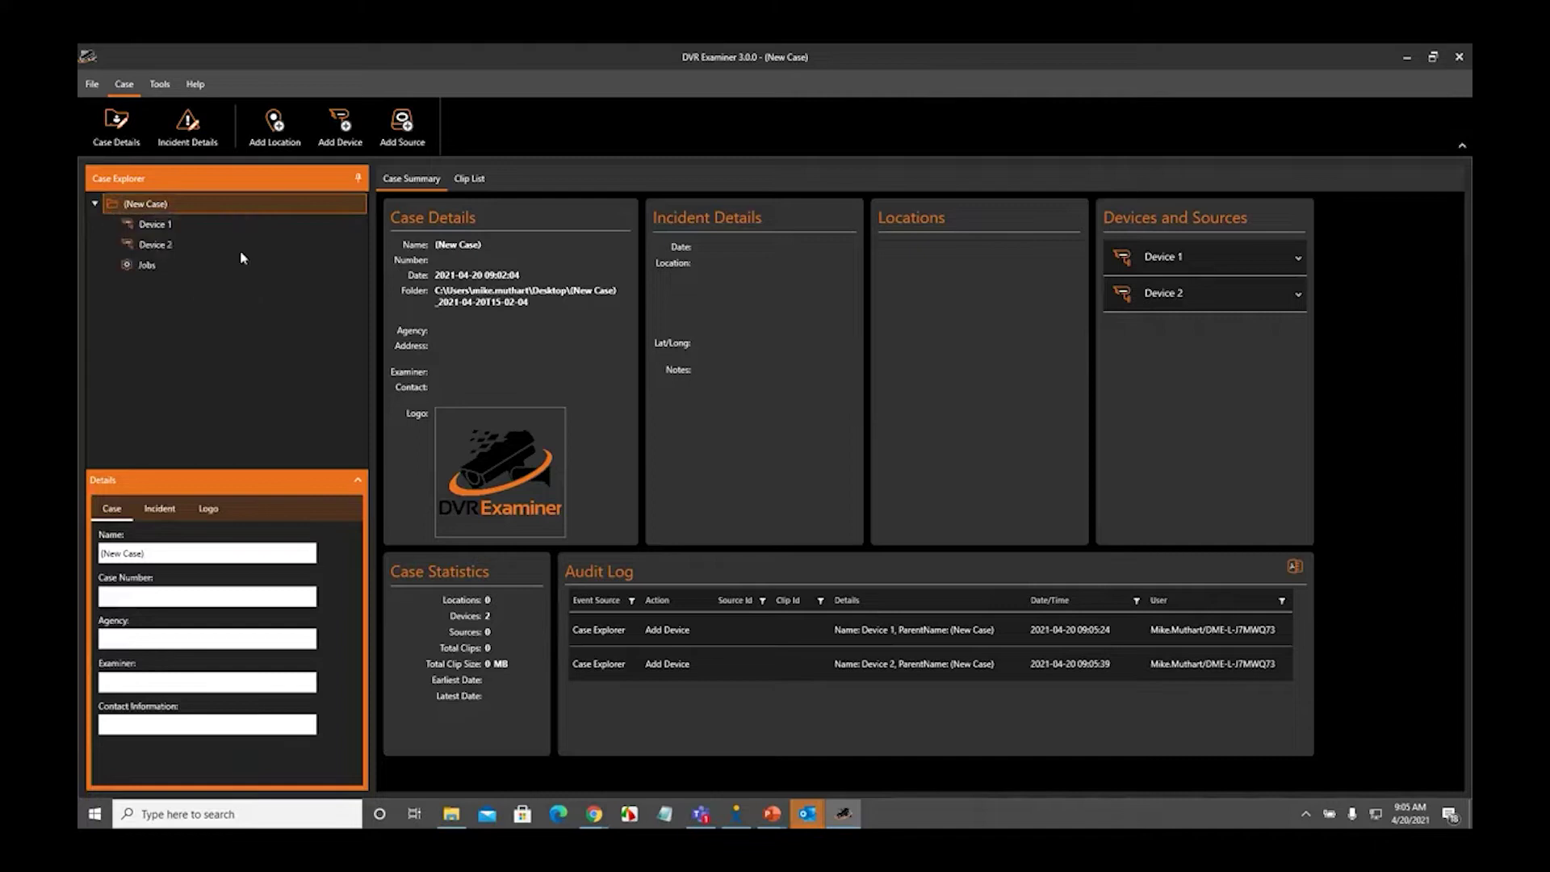
text(Device )
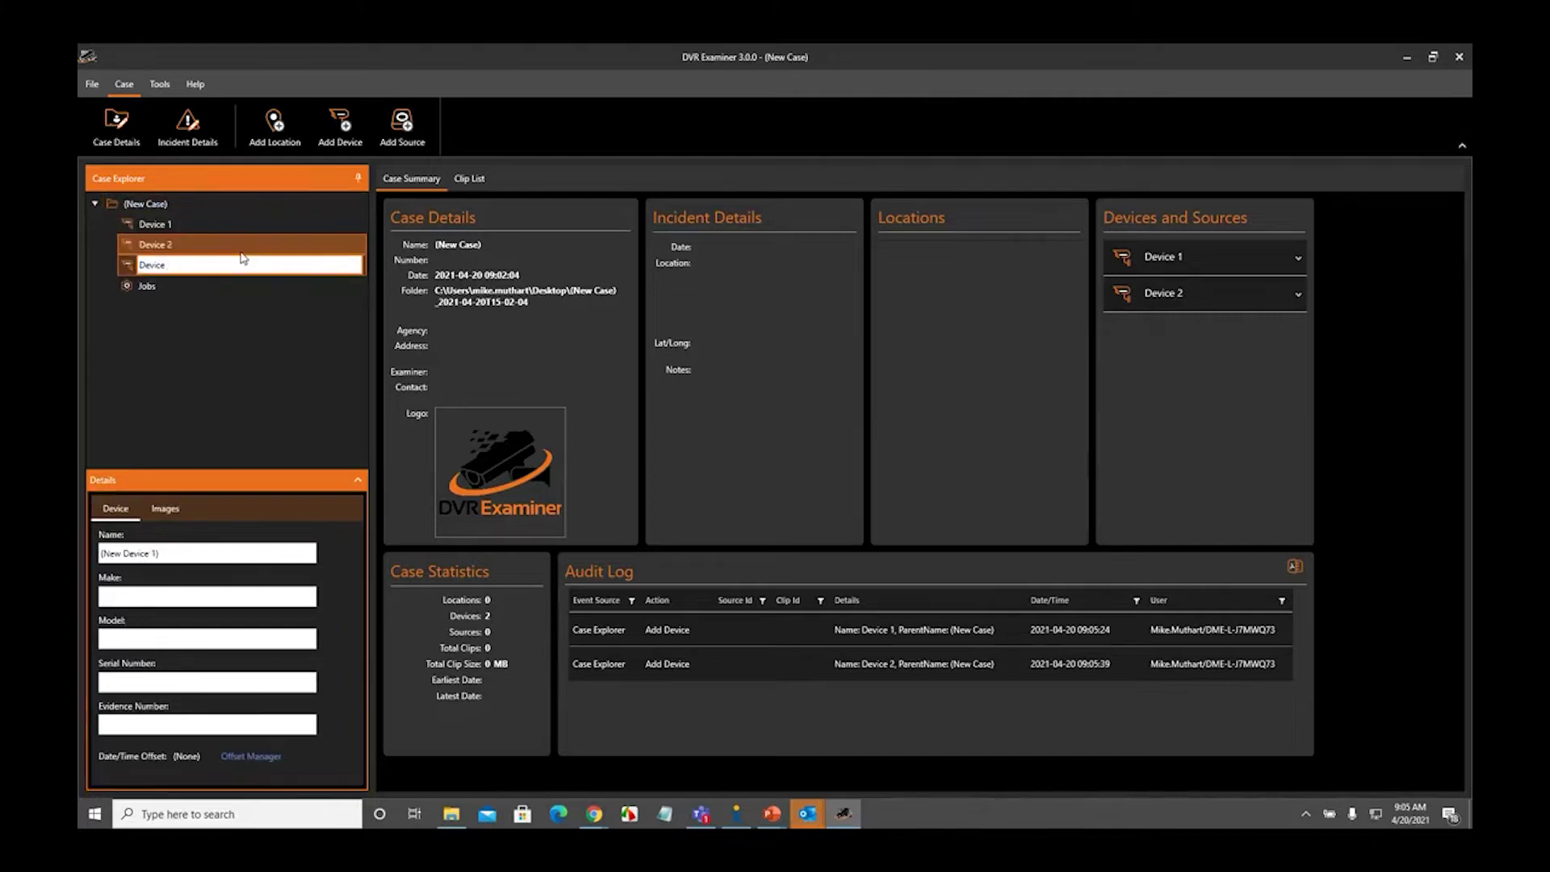
text(3)
key(Return)
Add a location named Location 1 to the case
right_click(157, 207)
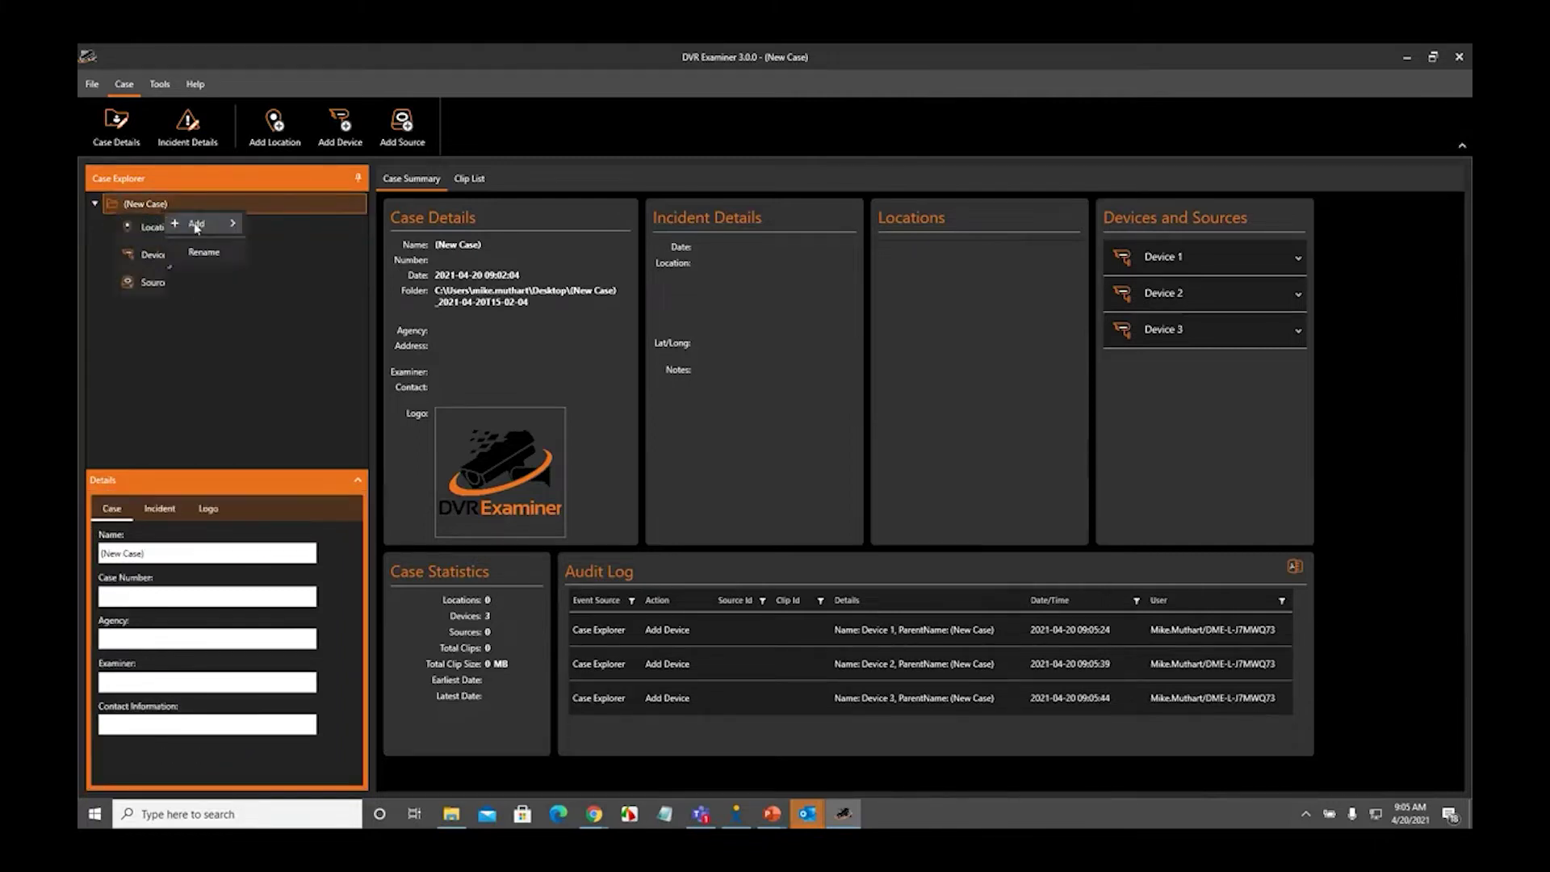
mouse_move(196, 226)
click(259, 226)
text(Location 1)
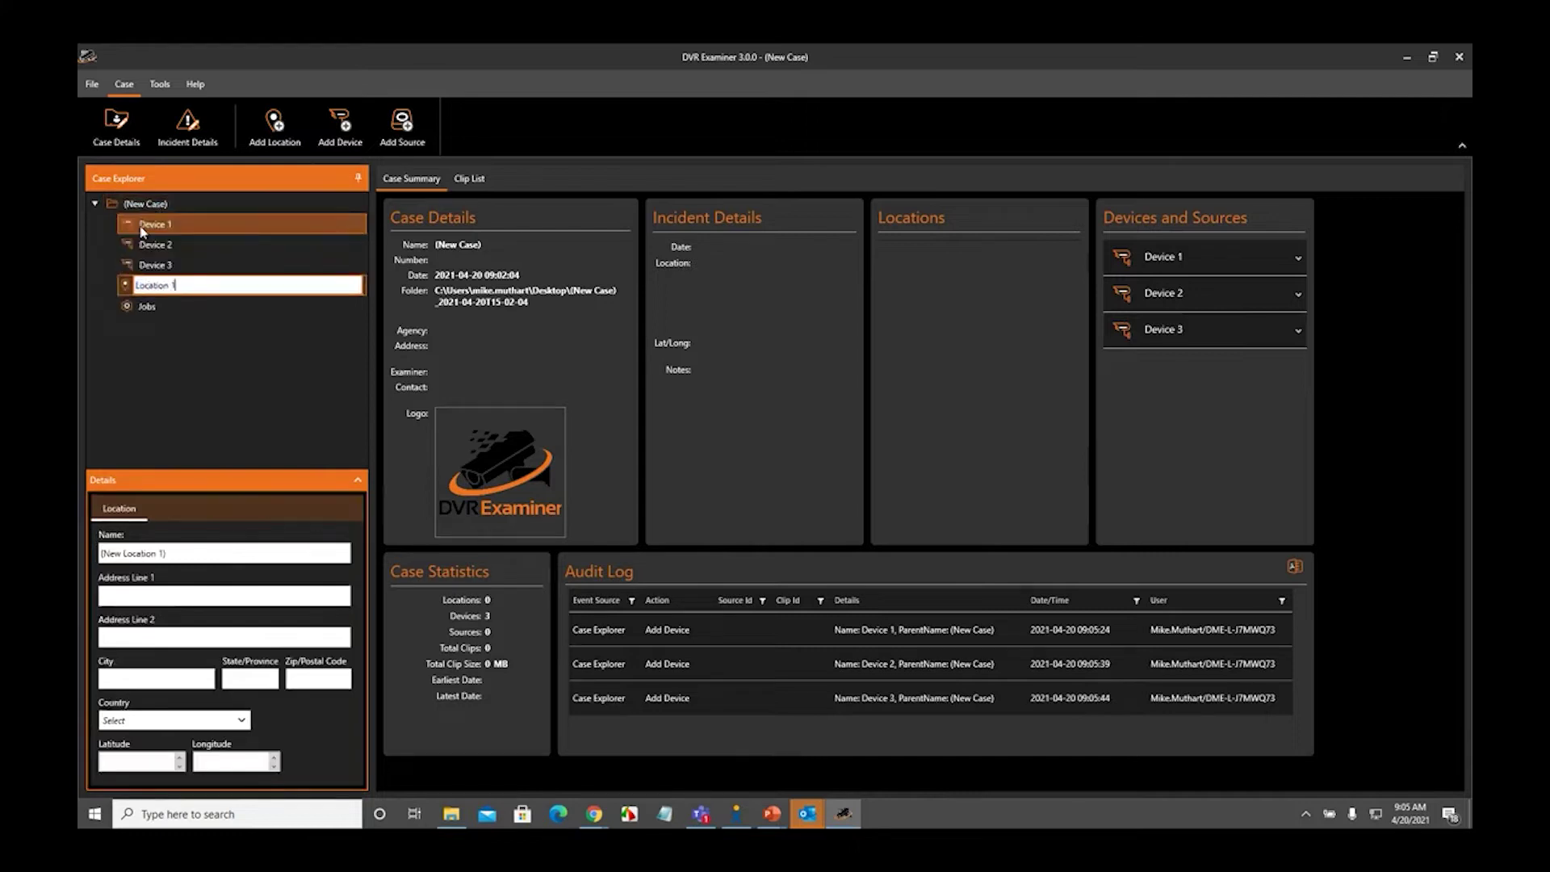
key(Return)
Add a second location and correct its misspelled name 'Lcoation 2' to 'Location 2'
click(165, 205)
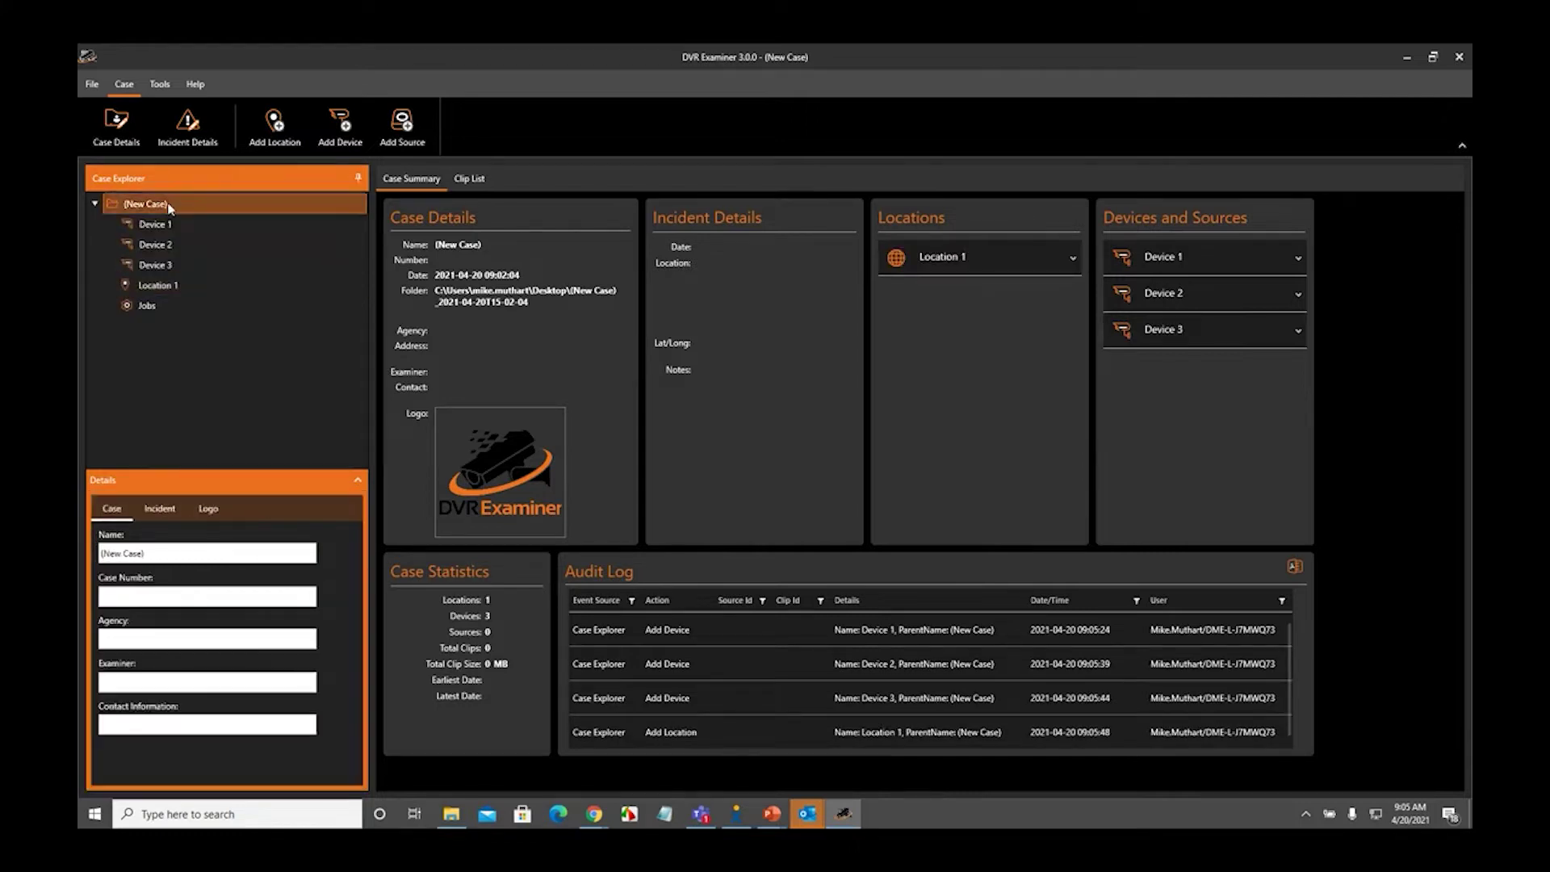
right_click(169, 207)
key(Escape)
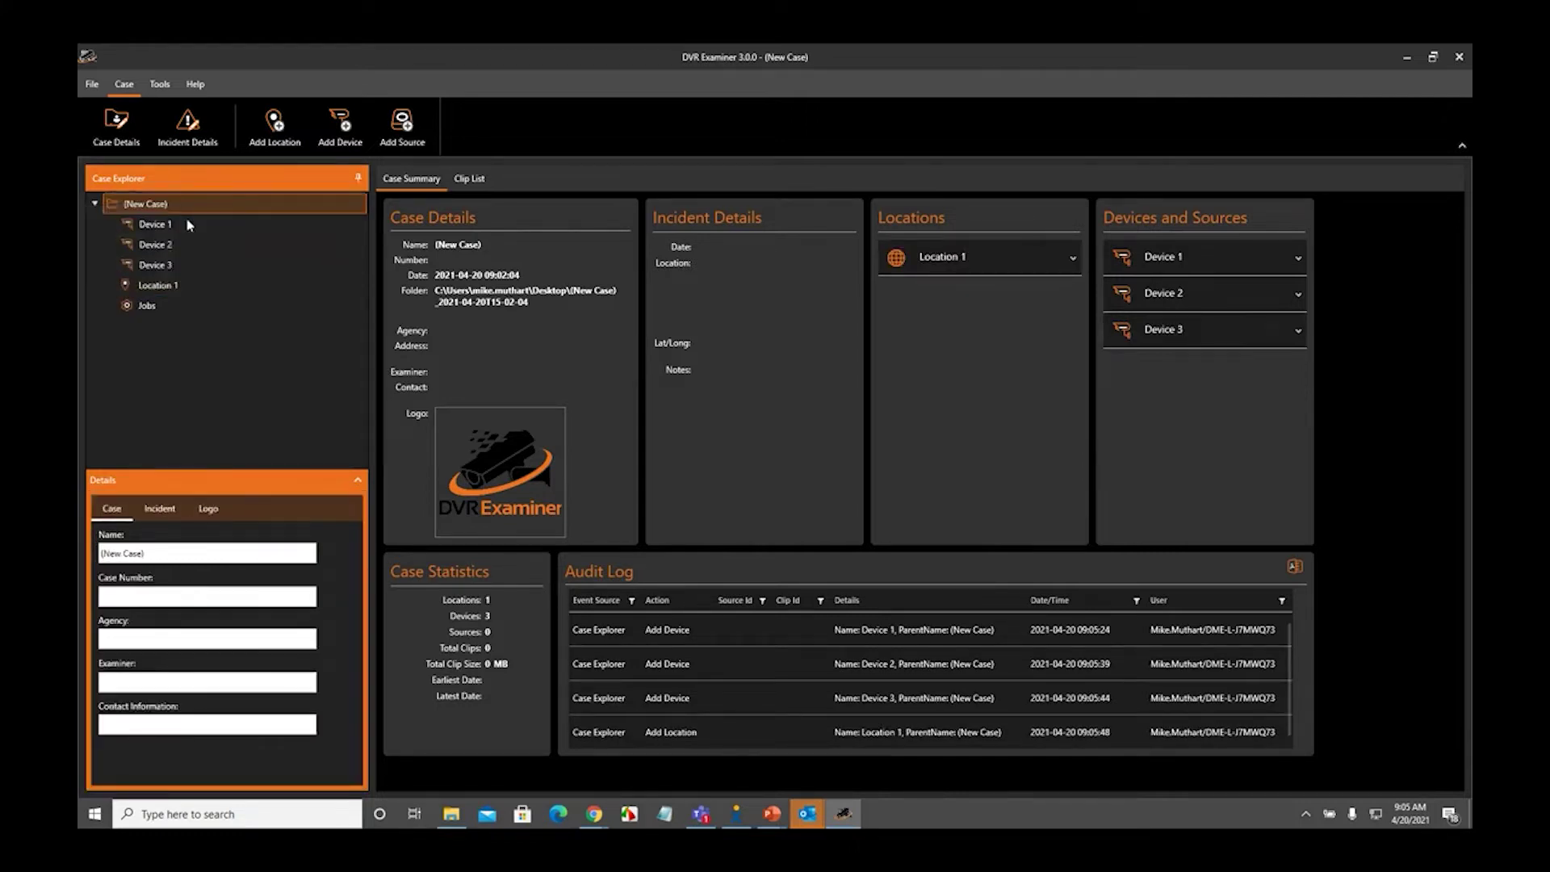
text(Lcoation 2)
key(Return)
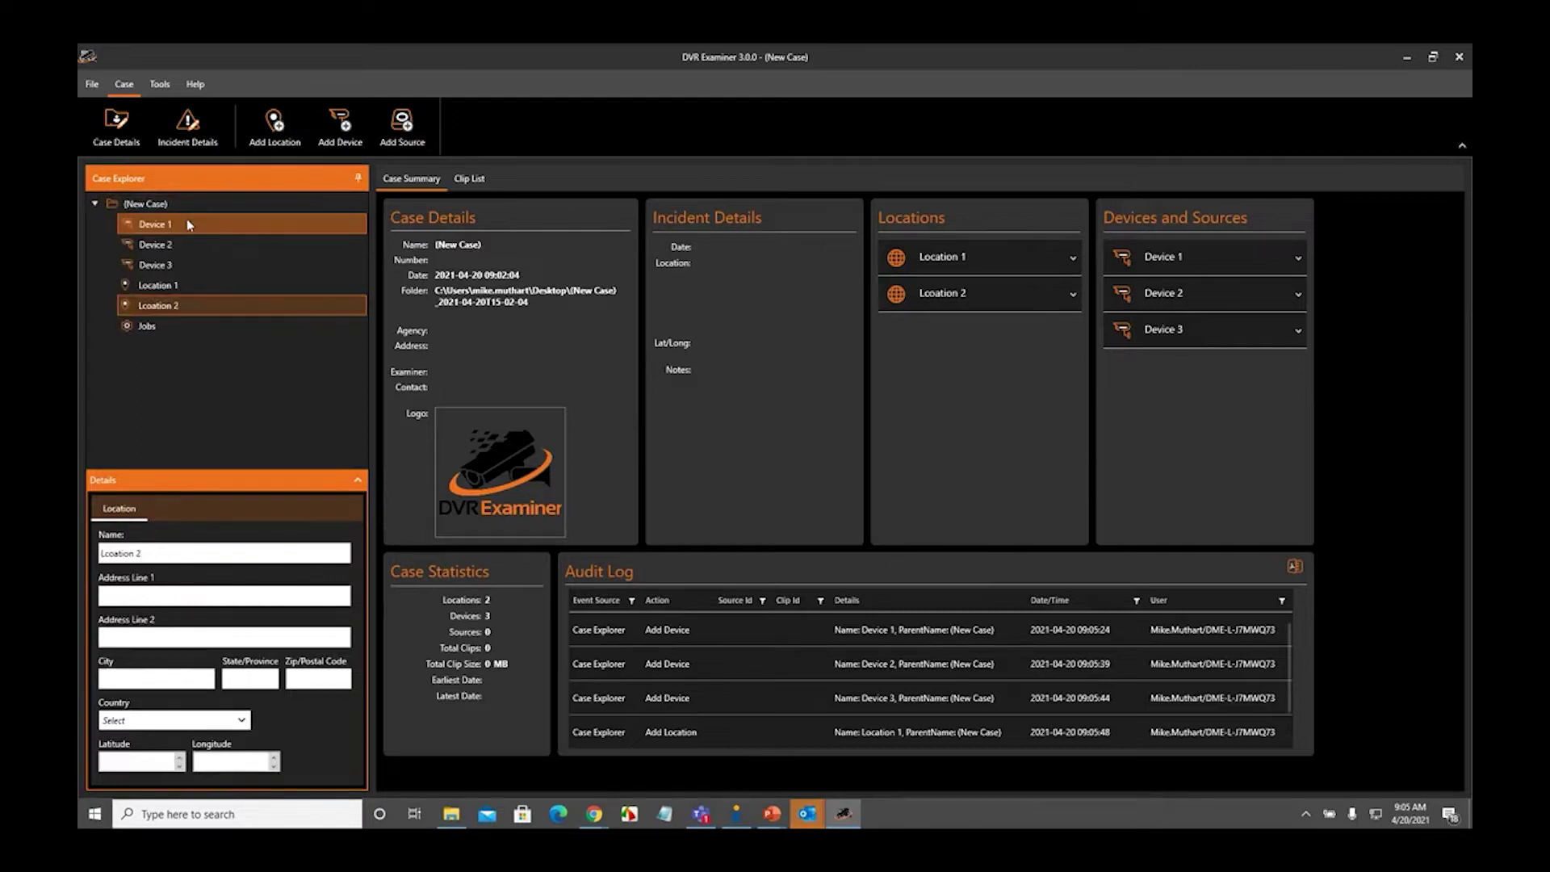
click(161, 305)
drag(160, 555, 80, 554)
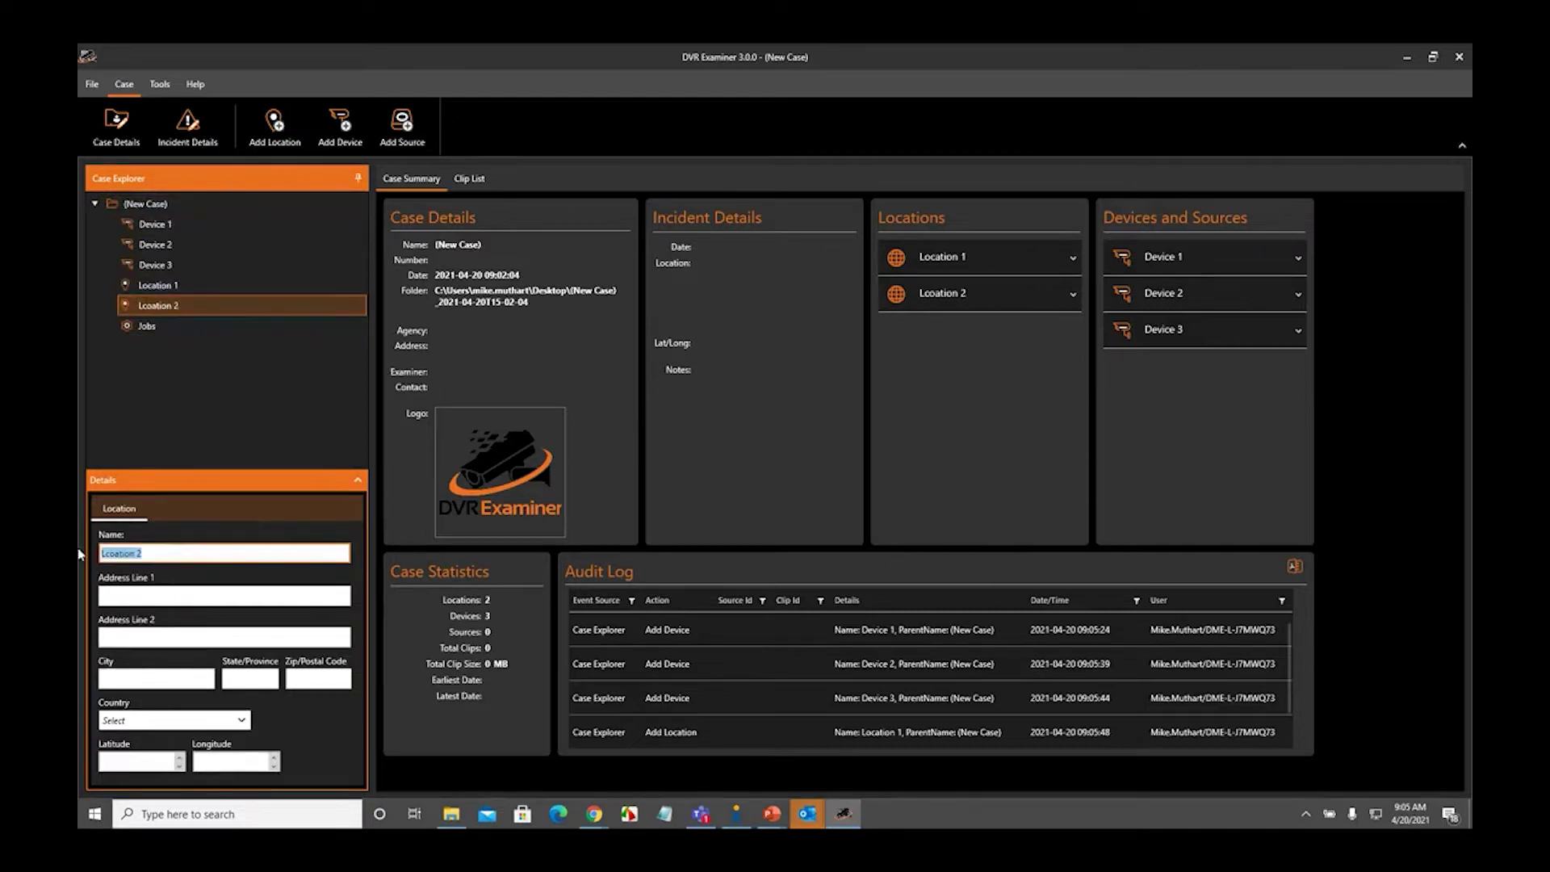
text(Location 2)
click(165, 327)
Add a third location to the case, named Location 3
click(146, 203)
right_click(163, 205)
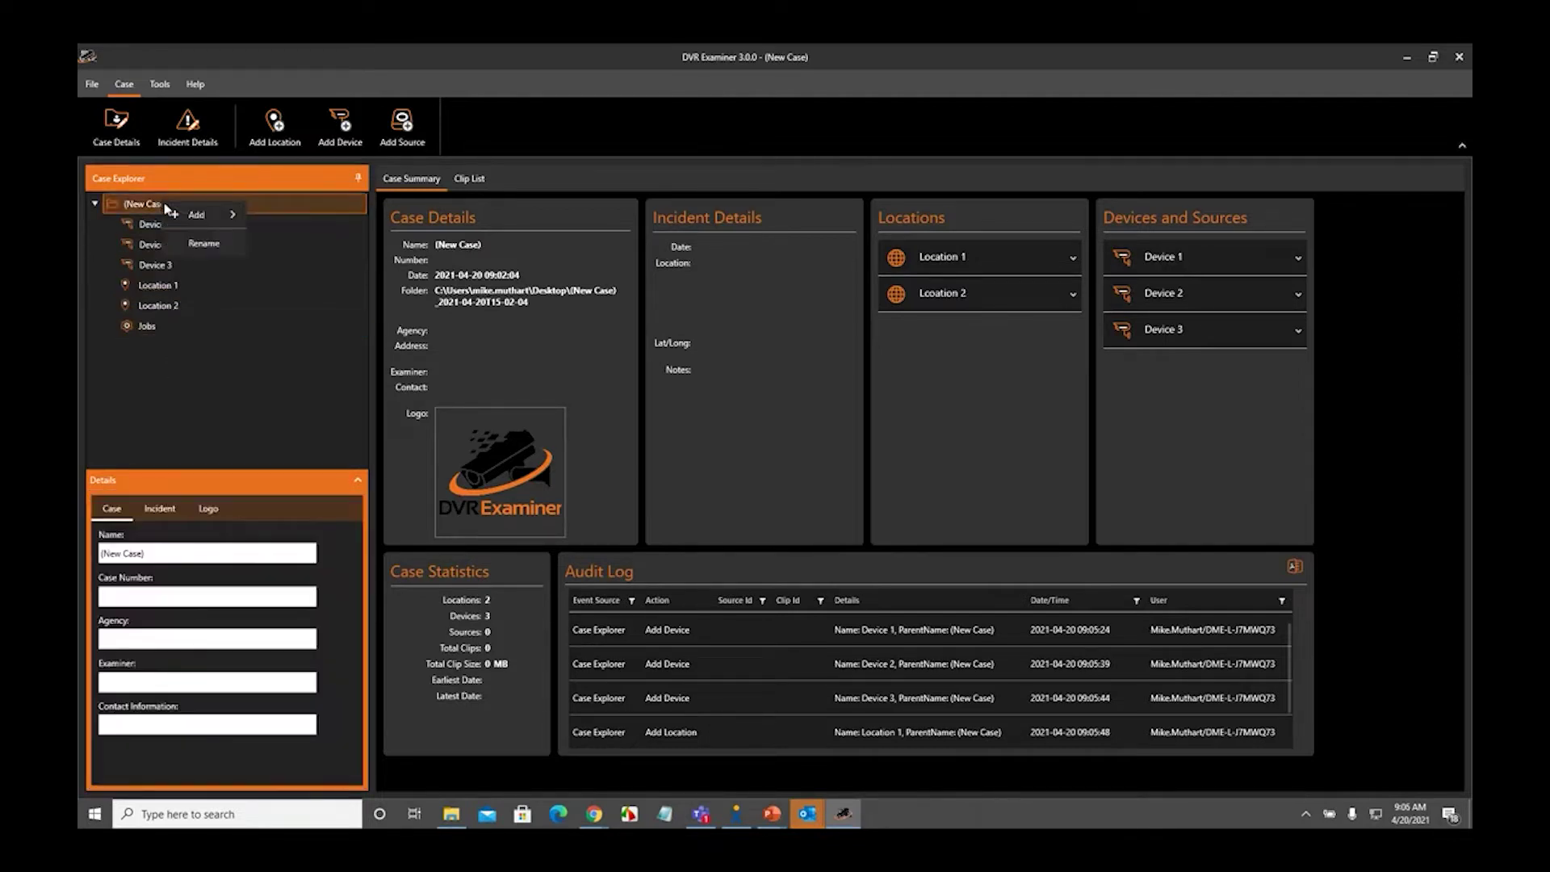
mouse_move(223, 216)
click(133, 234)
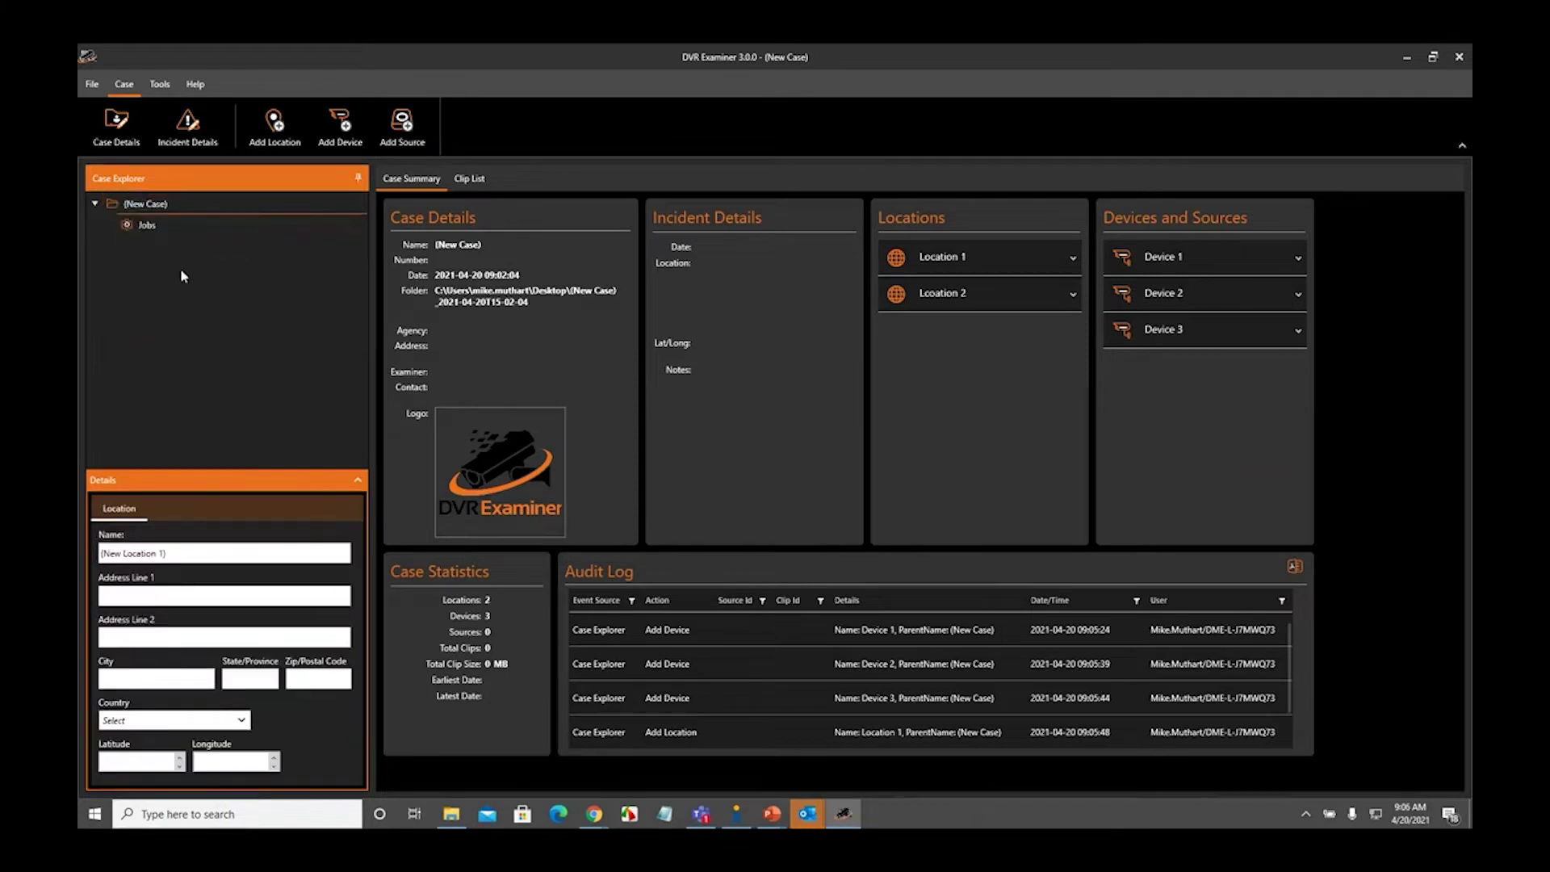
text(Location 2)
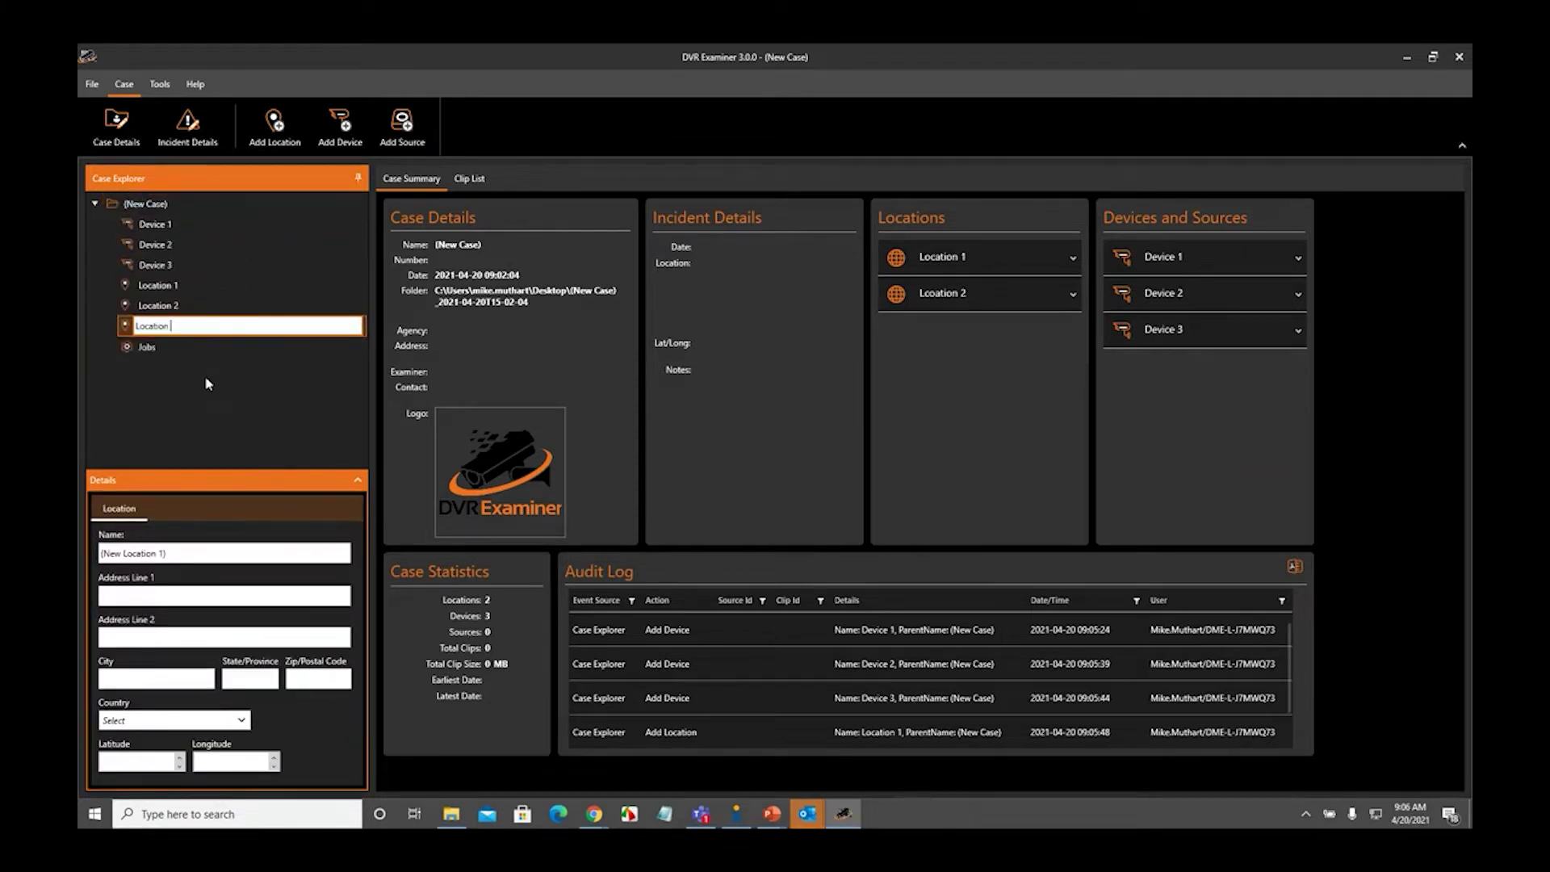
key(Return)
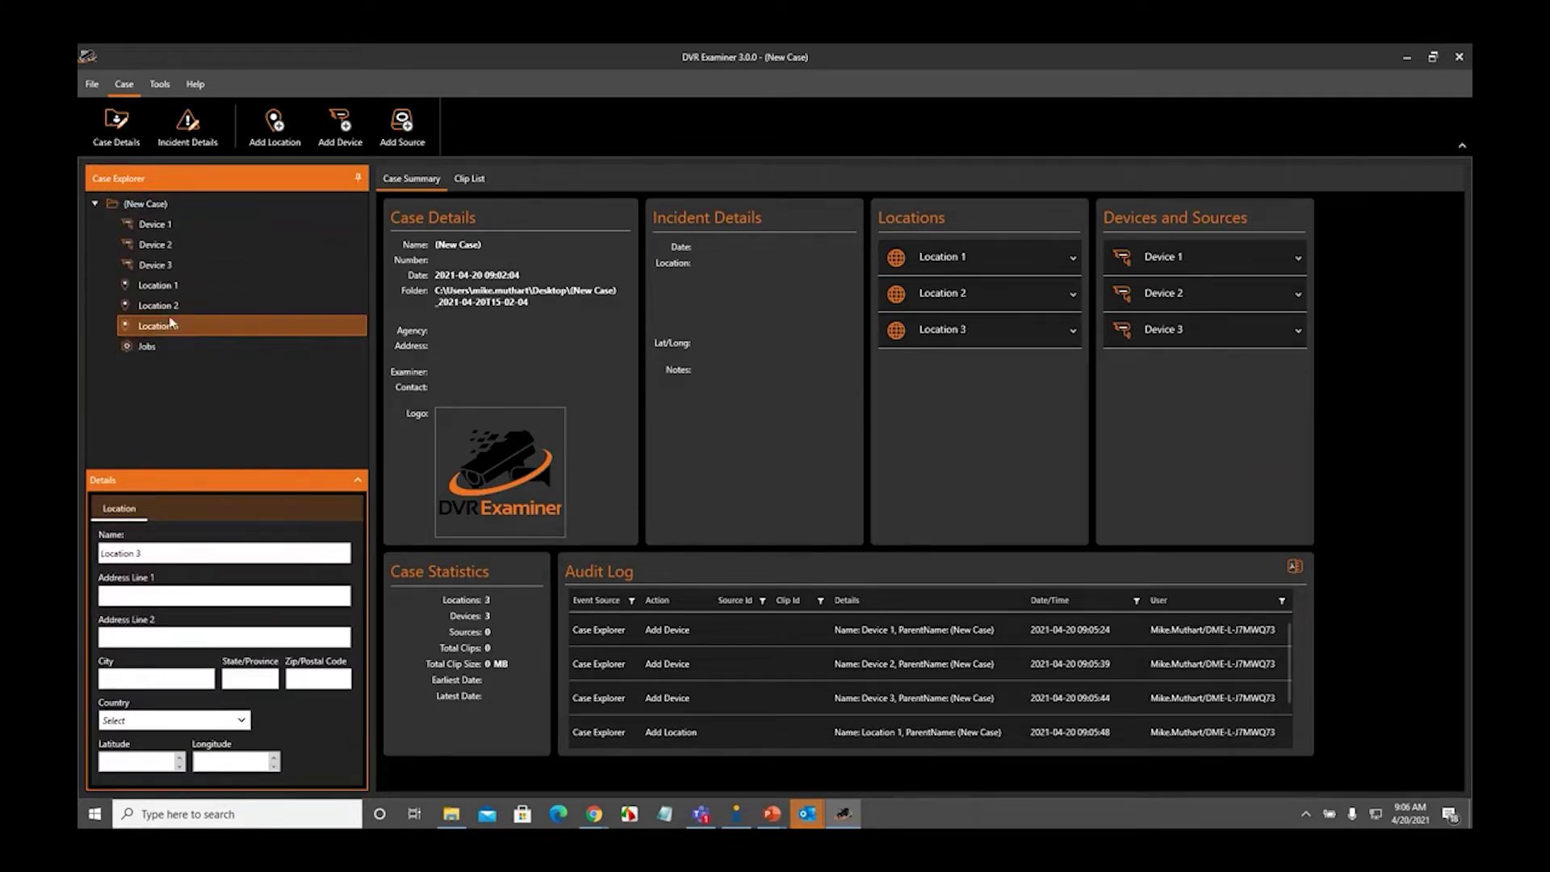
click(172, 206)
right_click(172, 208)
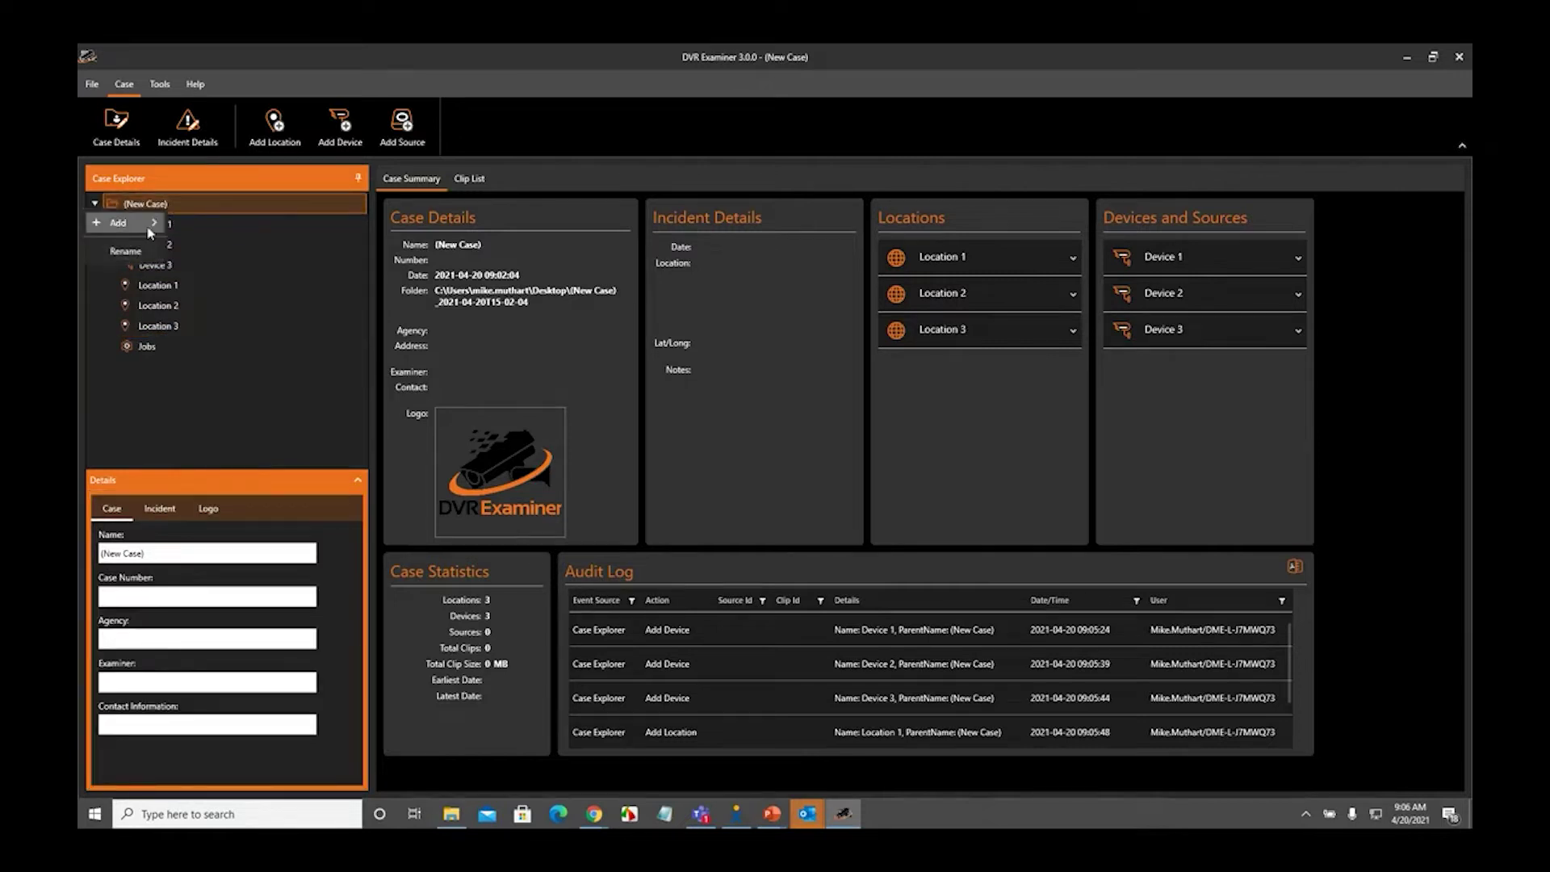
Add Documents\Images\DVR00046_Rec_Base.E01 as an image-file source and start its scan
mouse_move(164, 234)
click(204, 281)
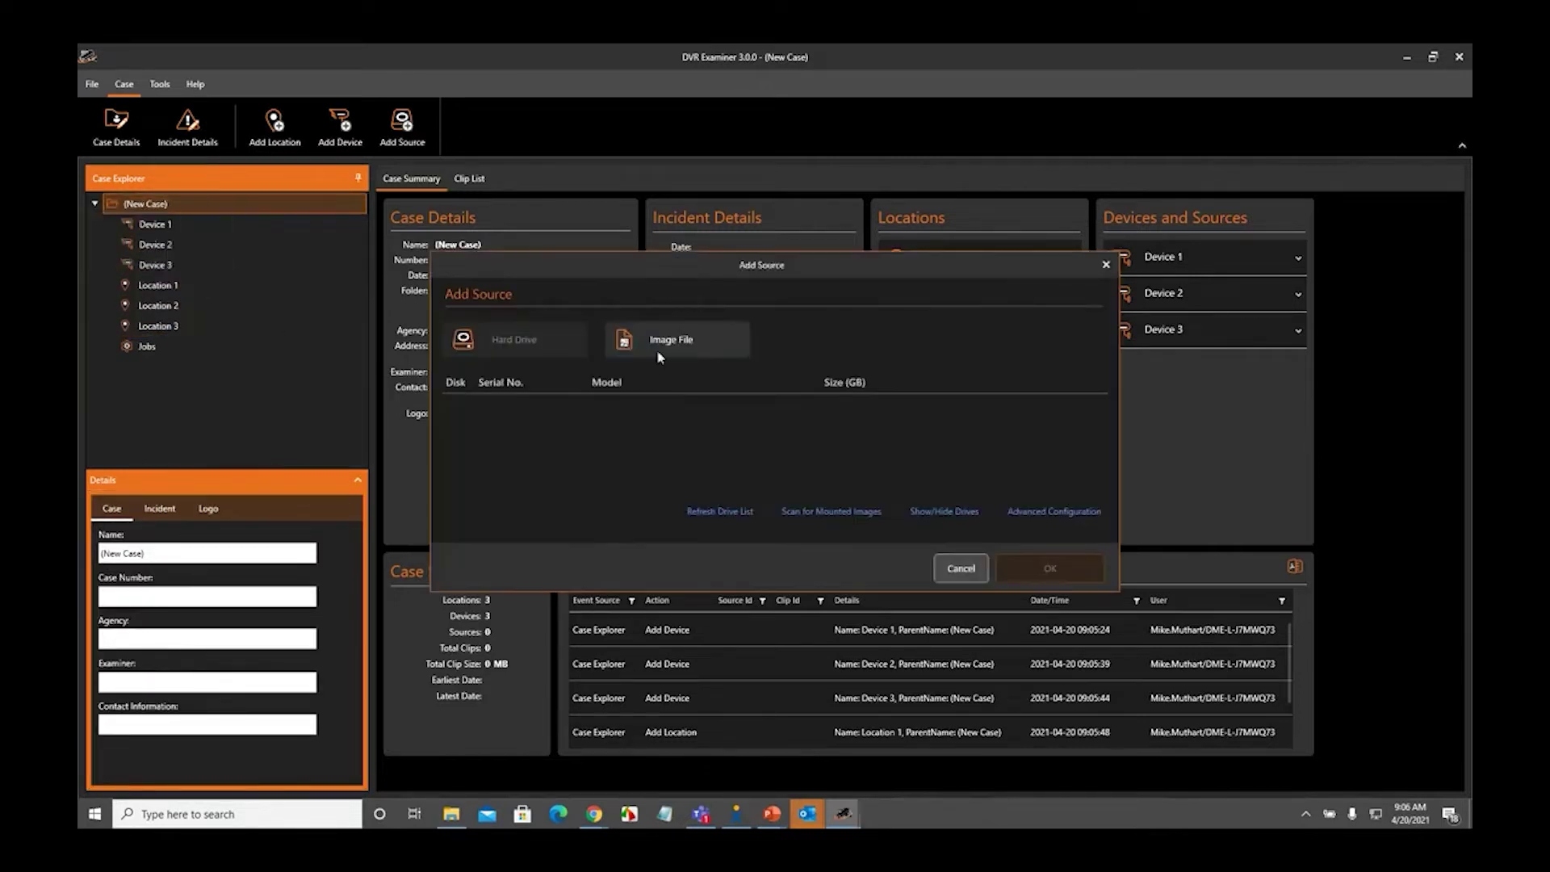
click(682, 343)
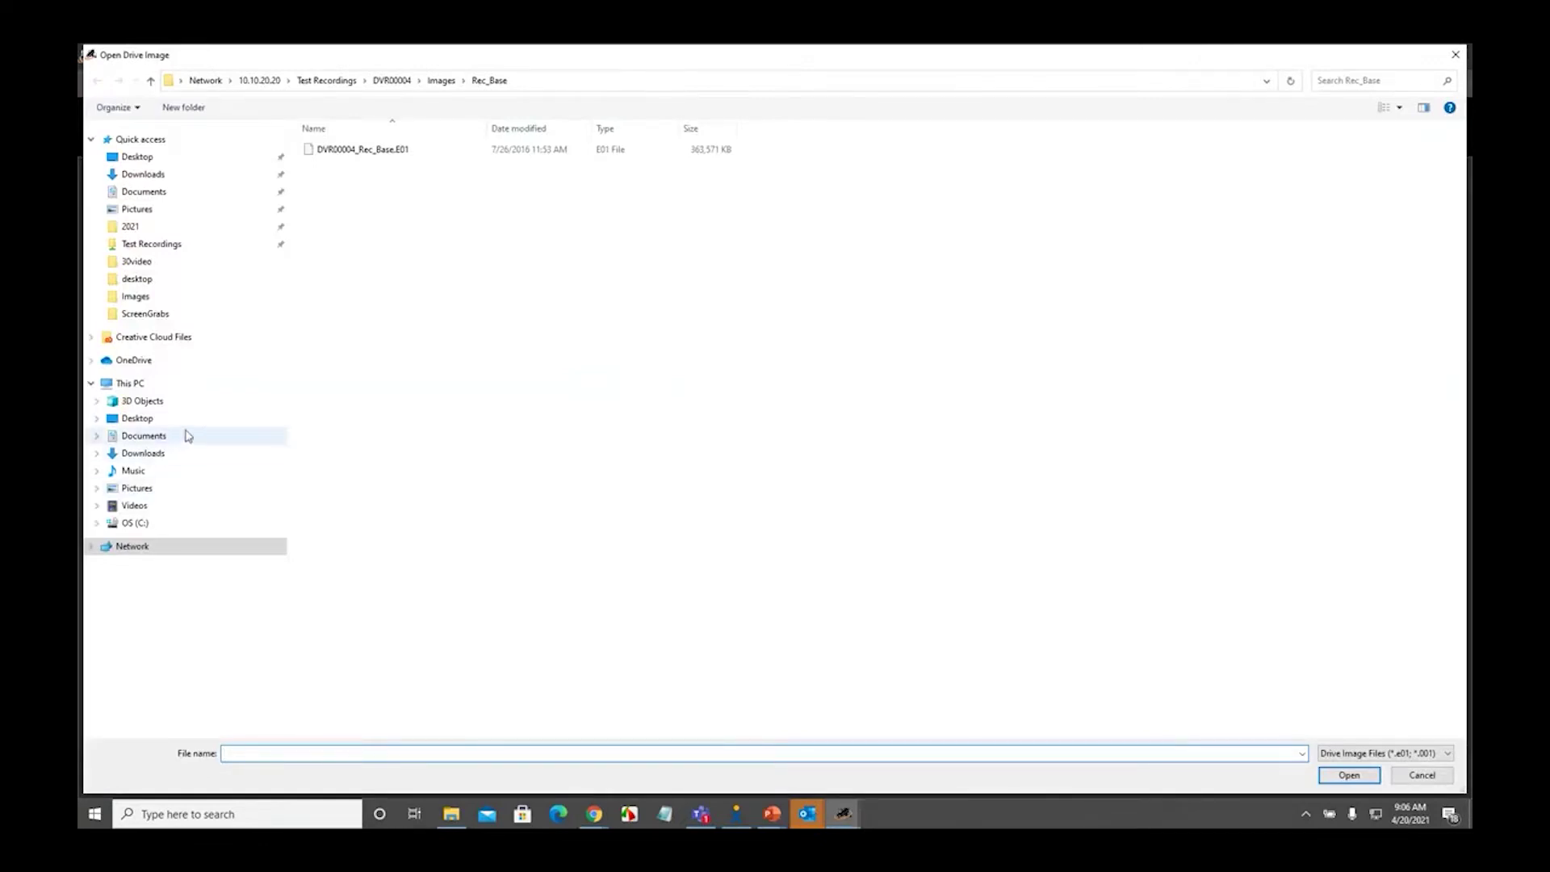
click(154, 441)
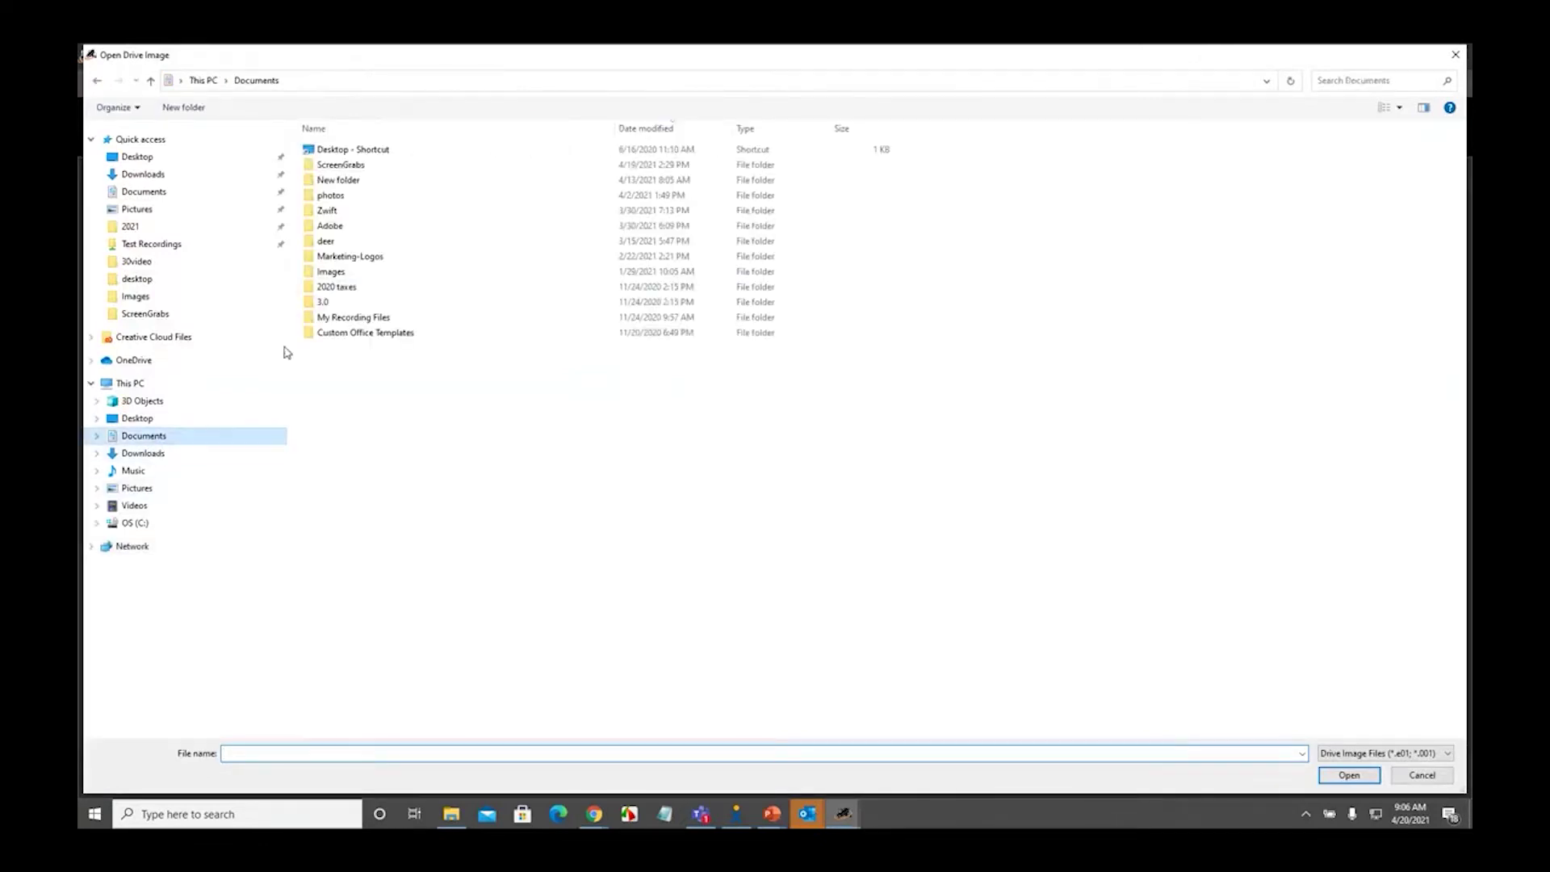
double_click(354, 273)
double_click(370, 196)
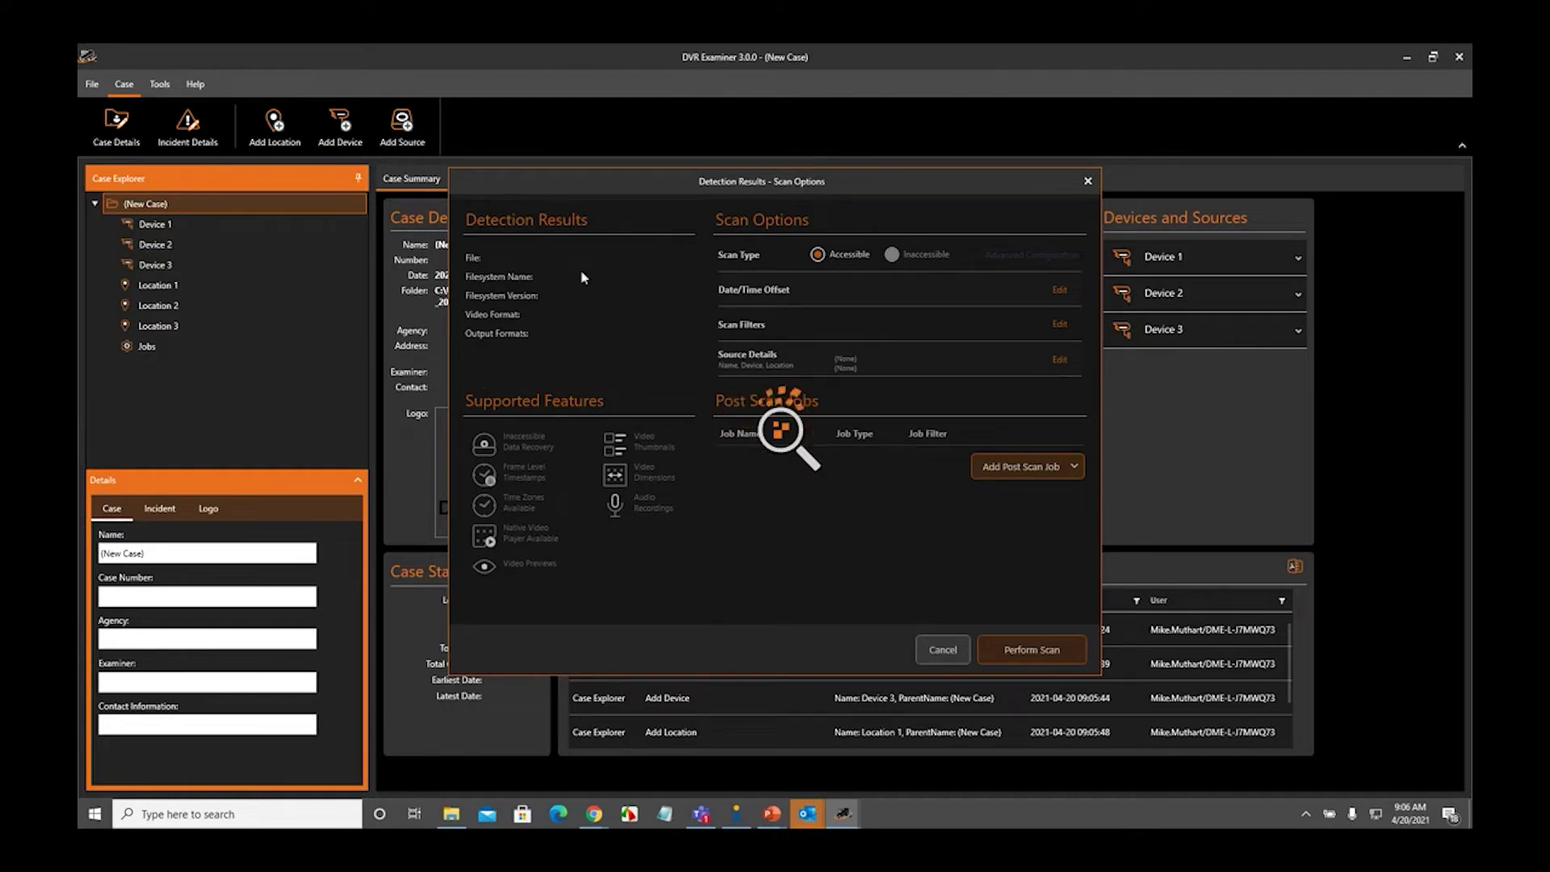
click(1047, 648)
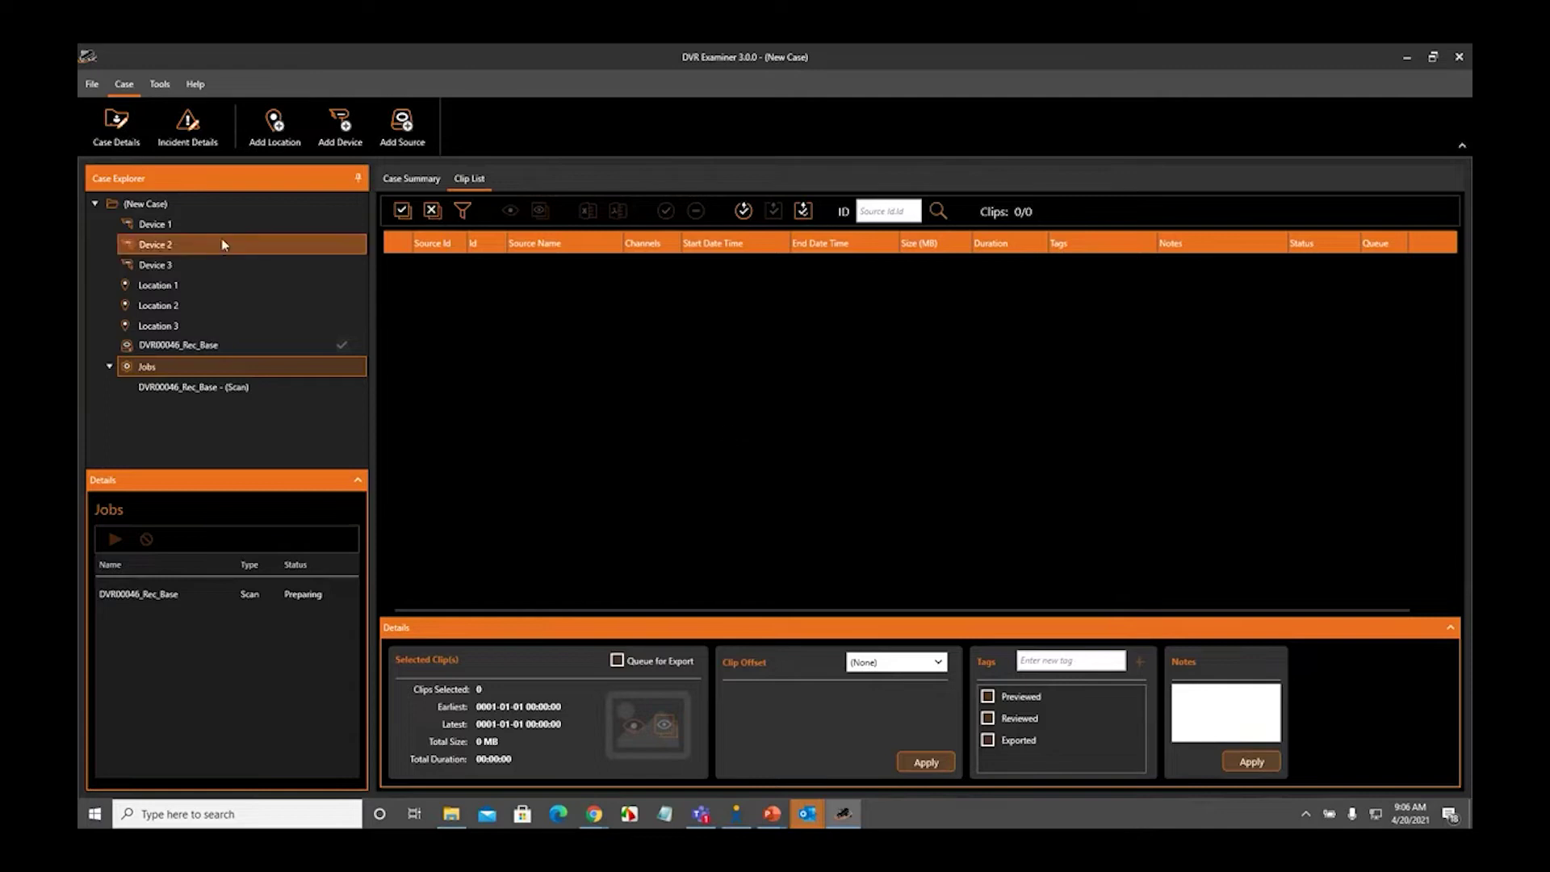
Add a new untitled location to the case
right_click(129, 209)
mouse_move(190, 223)
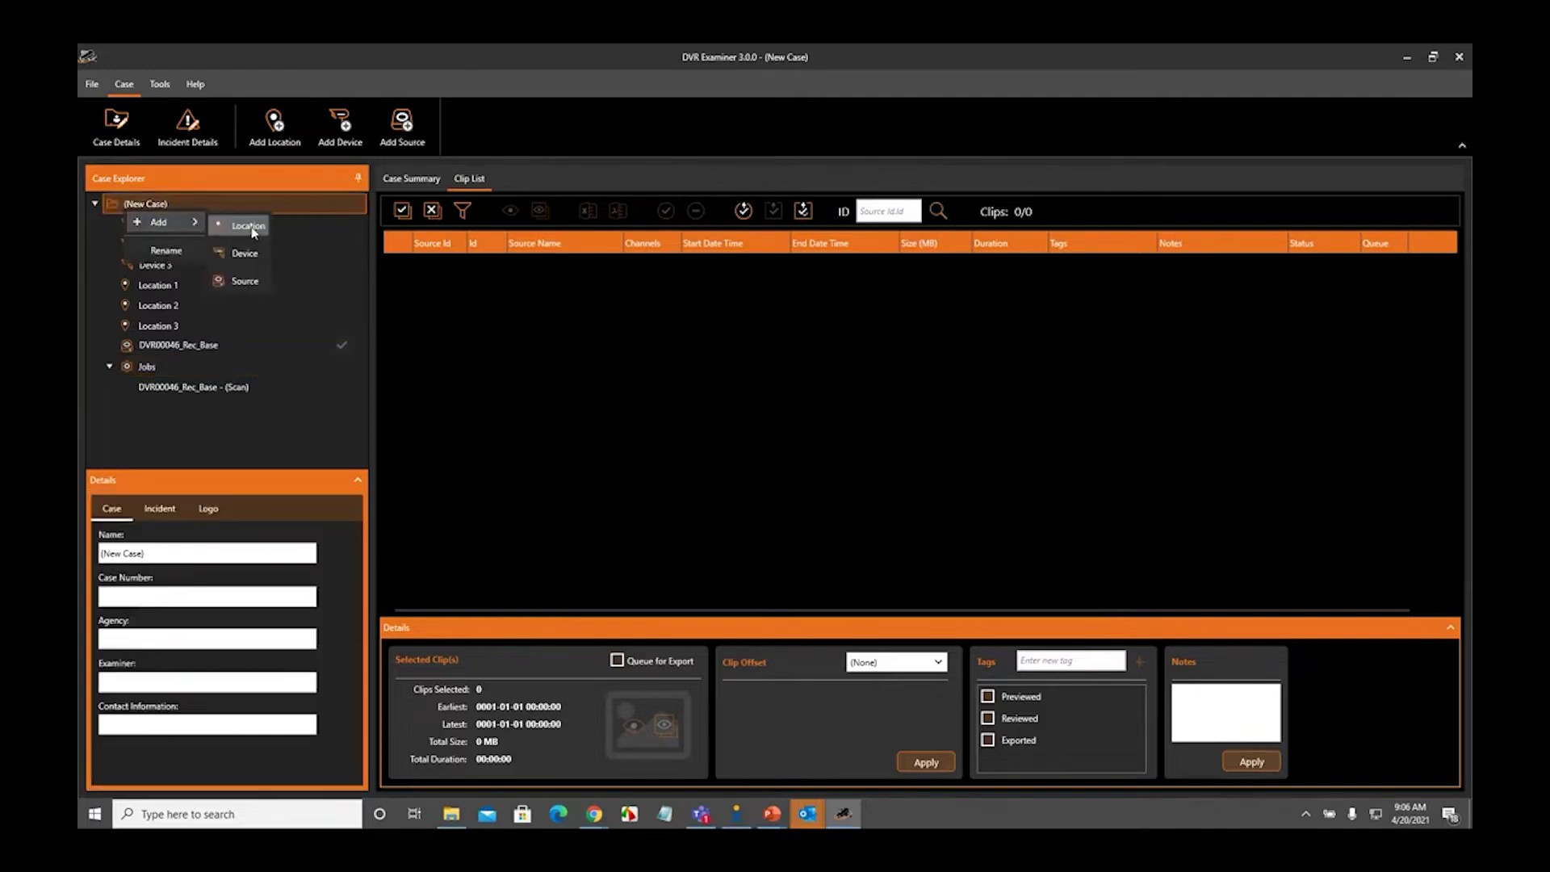
click(253, 232)
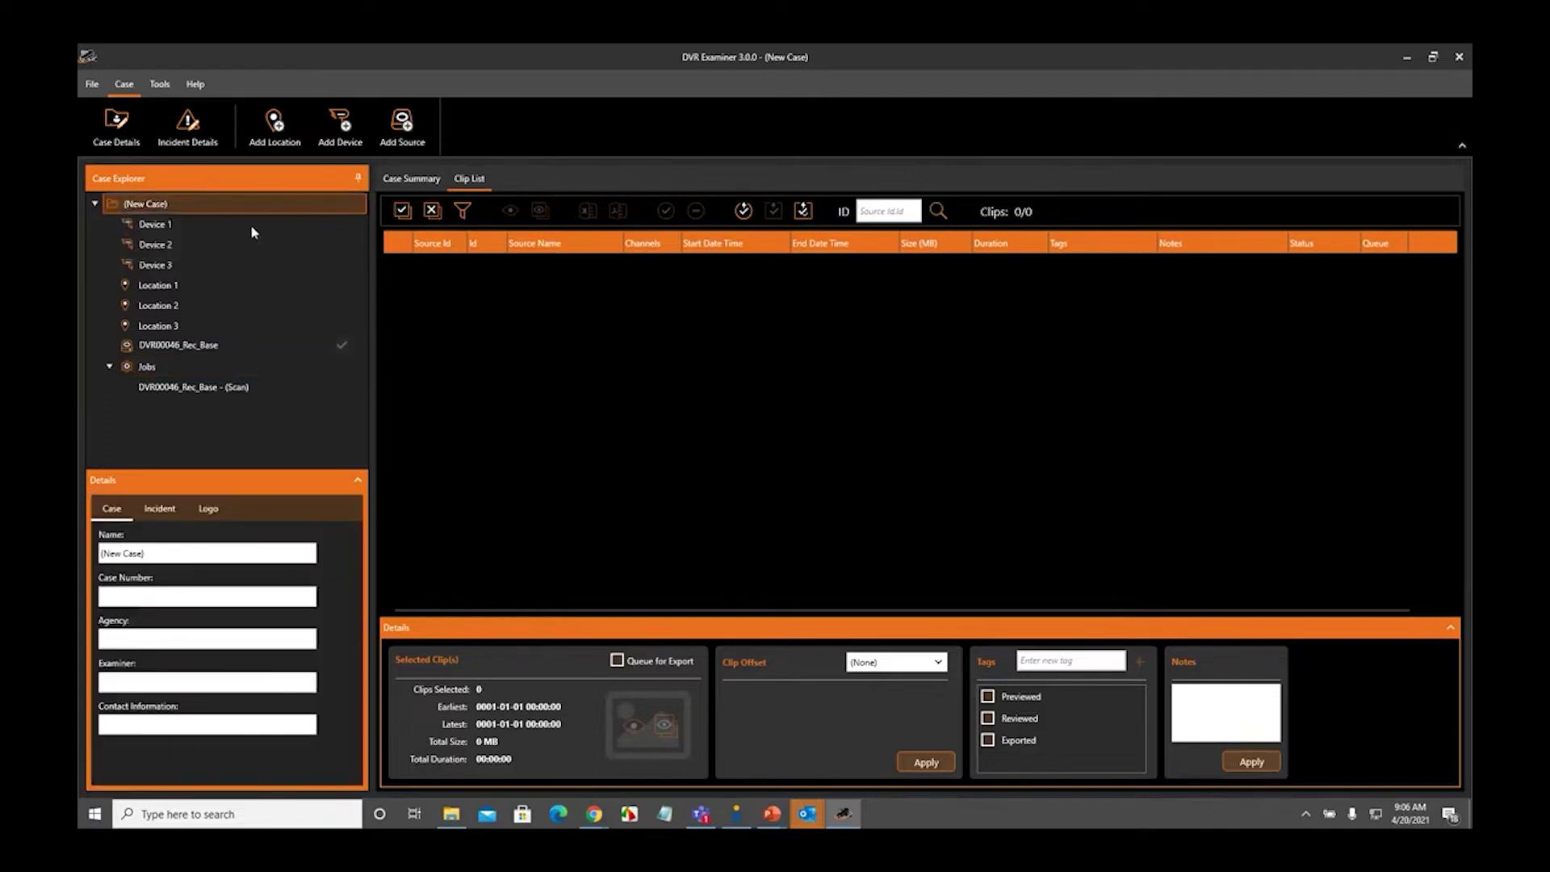
Add DVR00038_Rec_Base.E01 as a second image-file source and start its scan
click(142, 212)
right_click(142, 212)
mouse_move(177, 220)
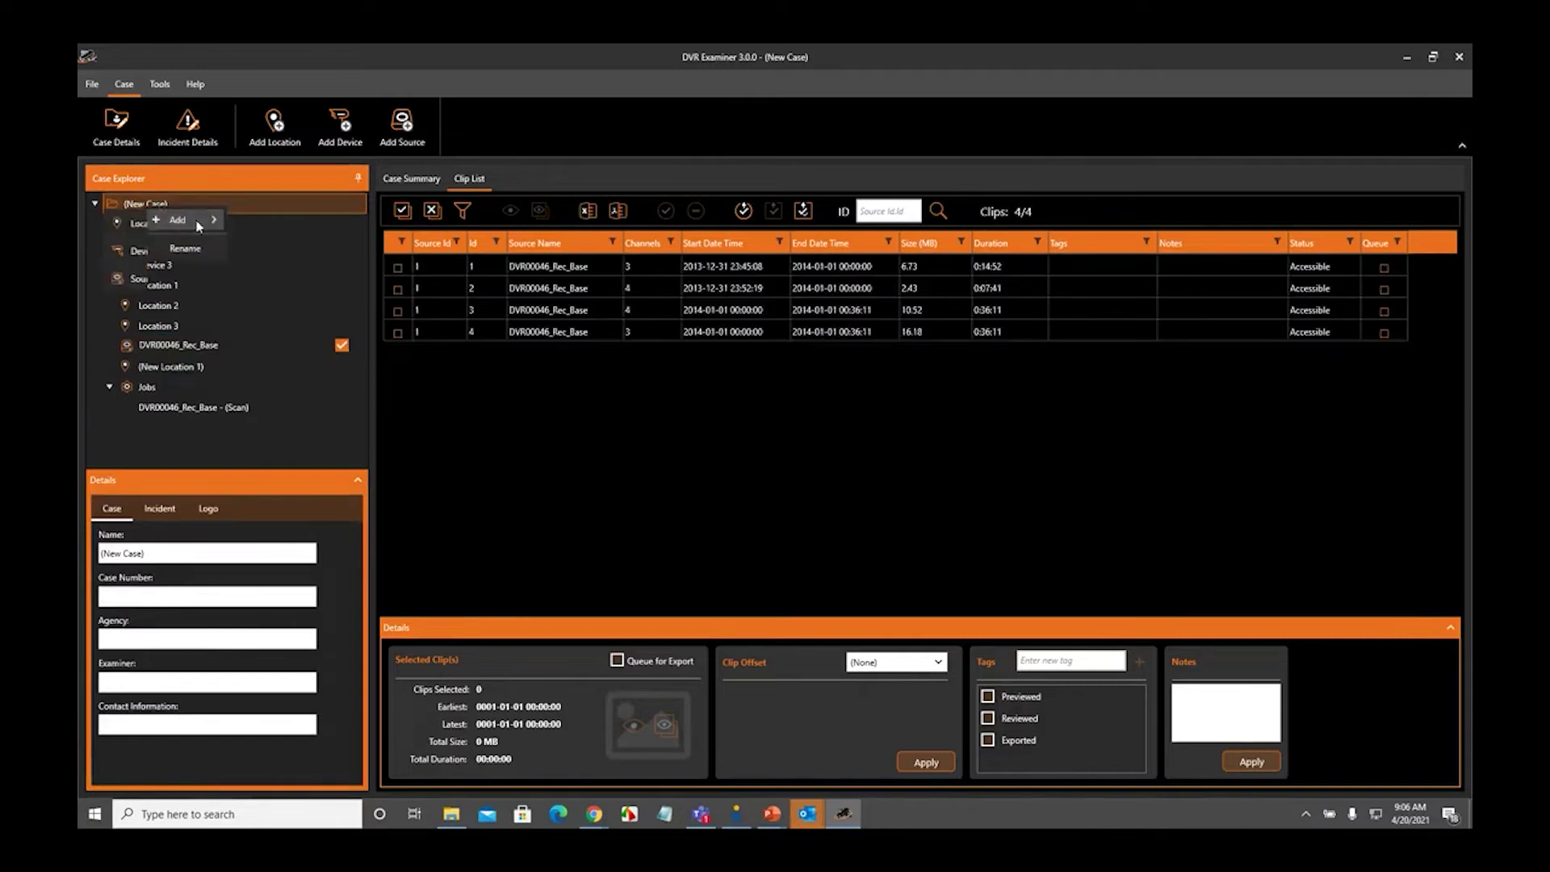
click(119, 283)
click(639, 350)
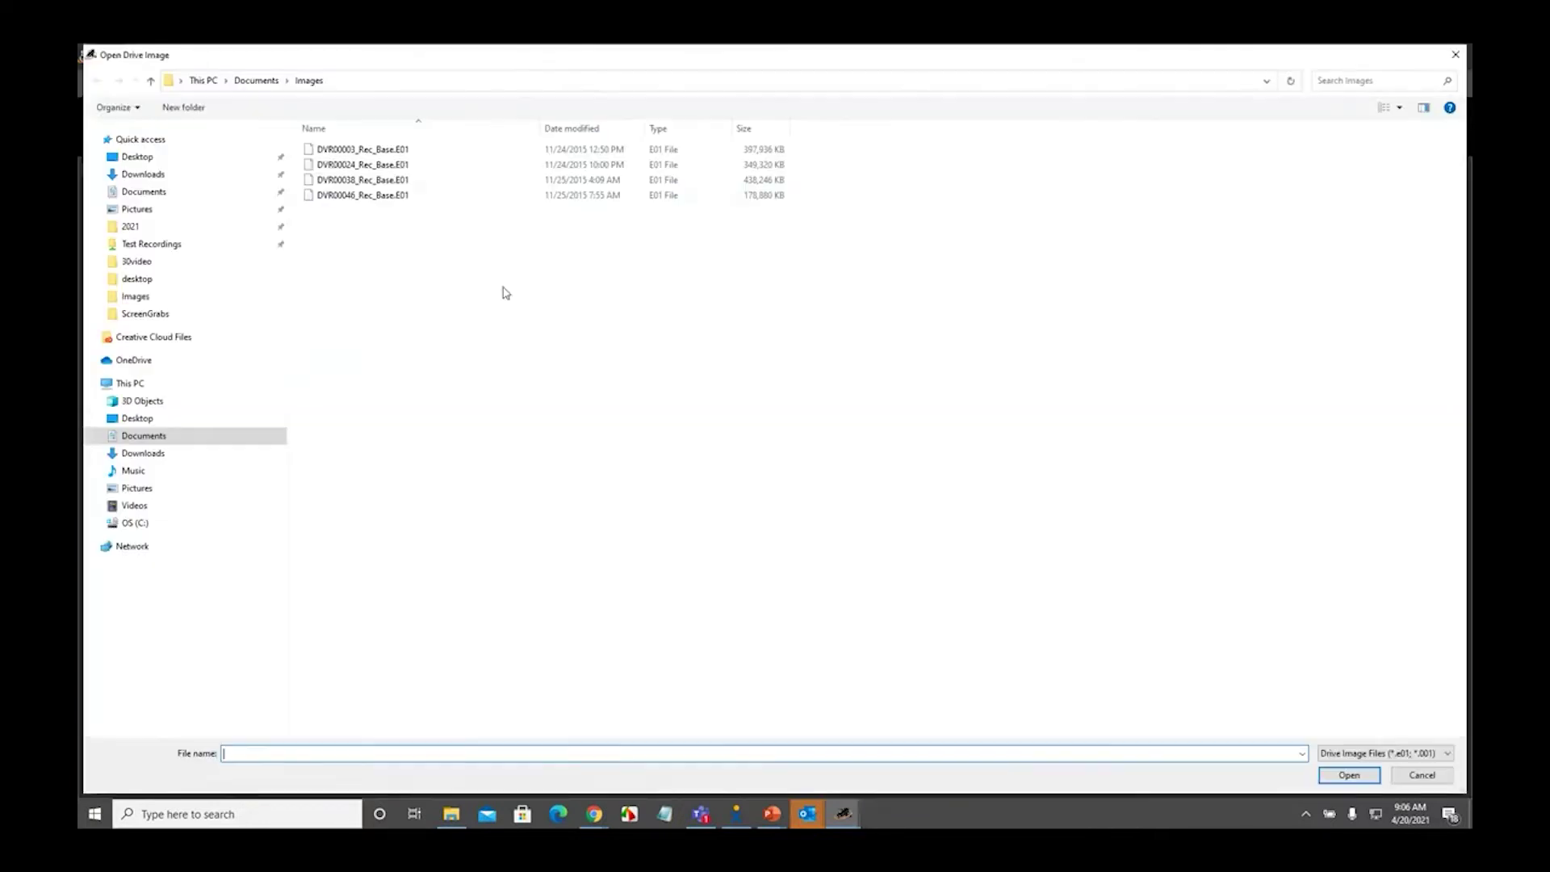
double_click(419, 185)
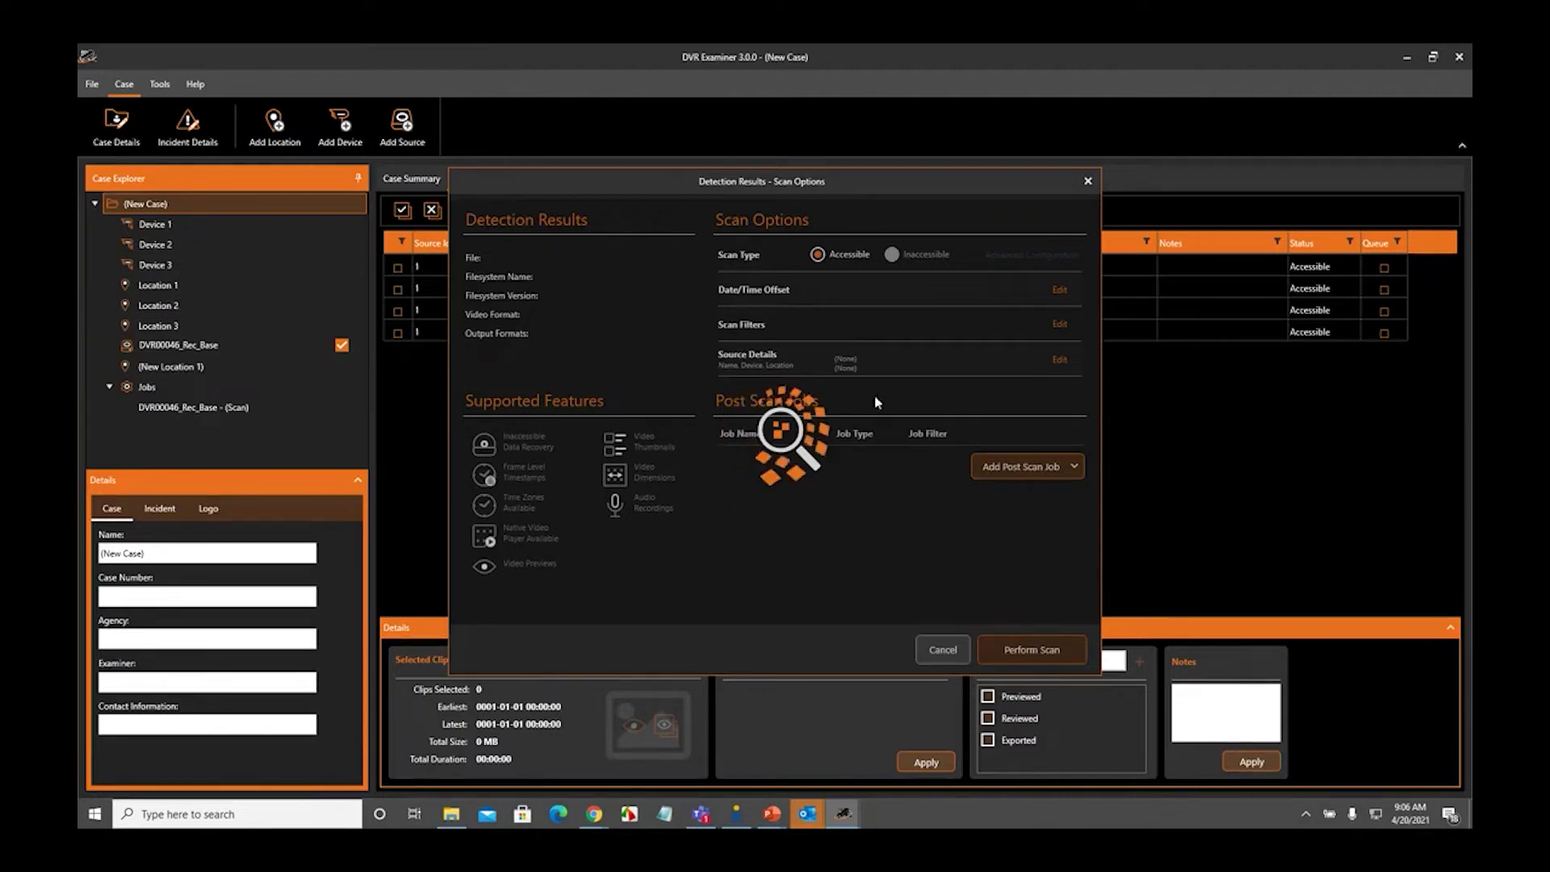
click(1019, 645)
Delete the untitled (New Location 1) from the case tree and confirm
right_click(194, 373)
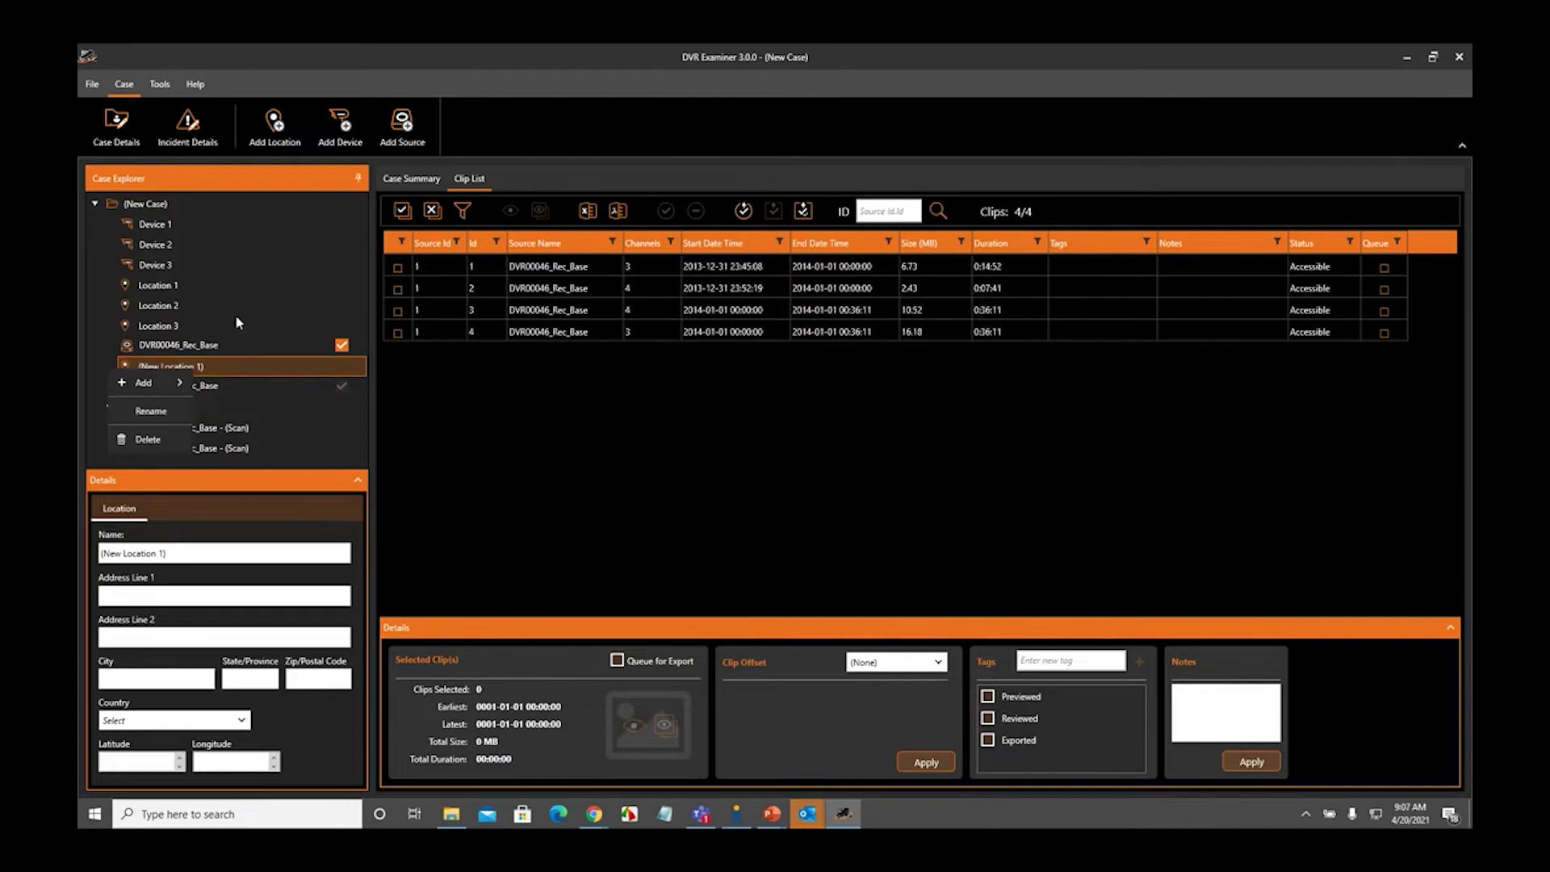
click(167, 289)
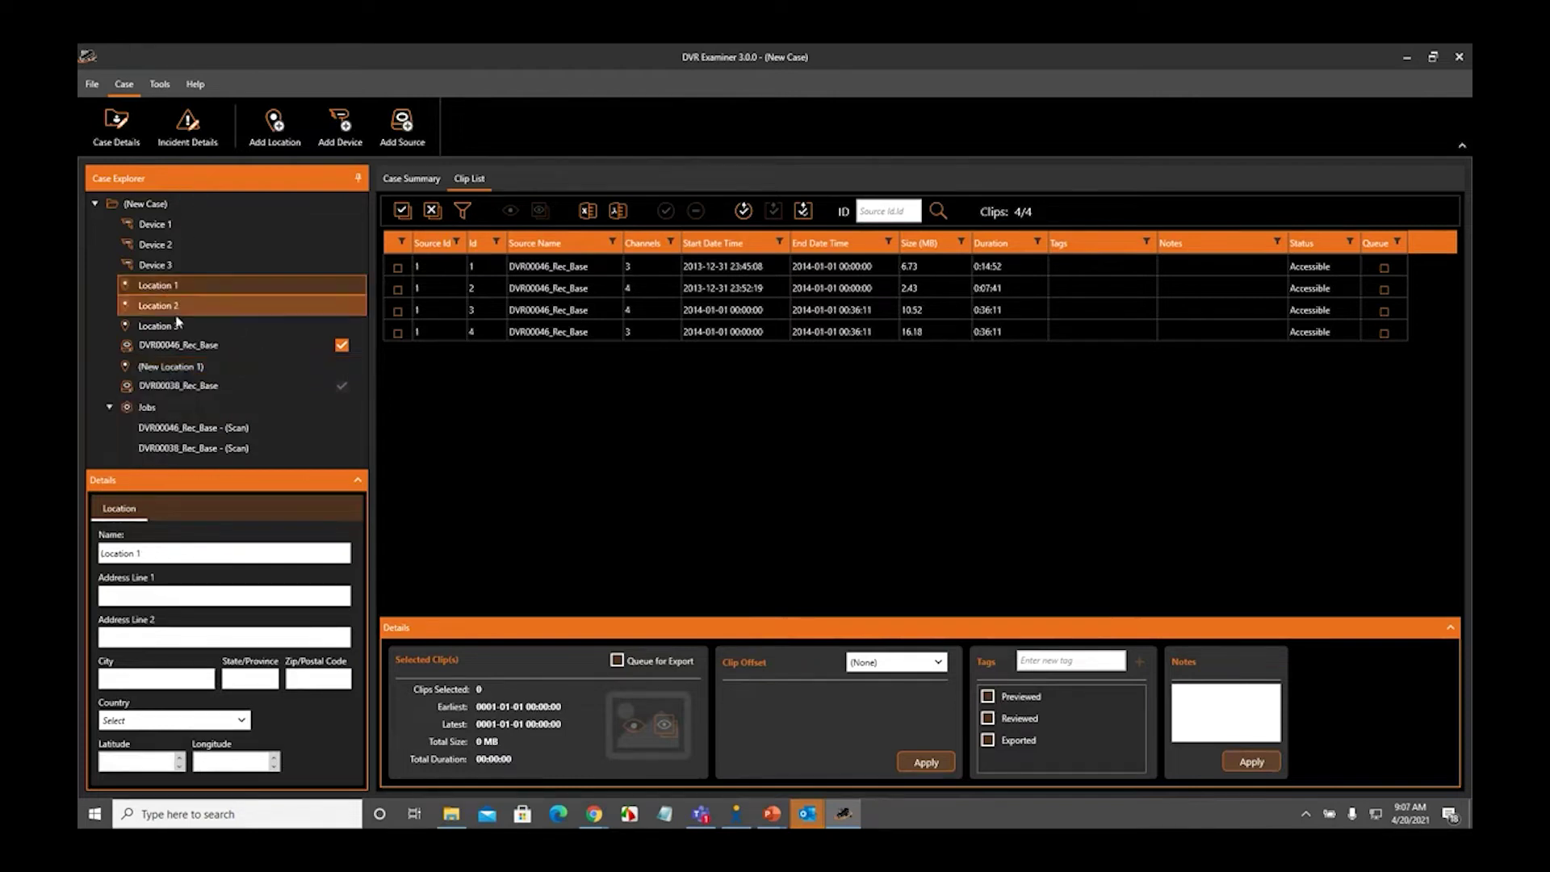
click(171, 373)
right_click(171, 373)
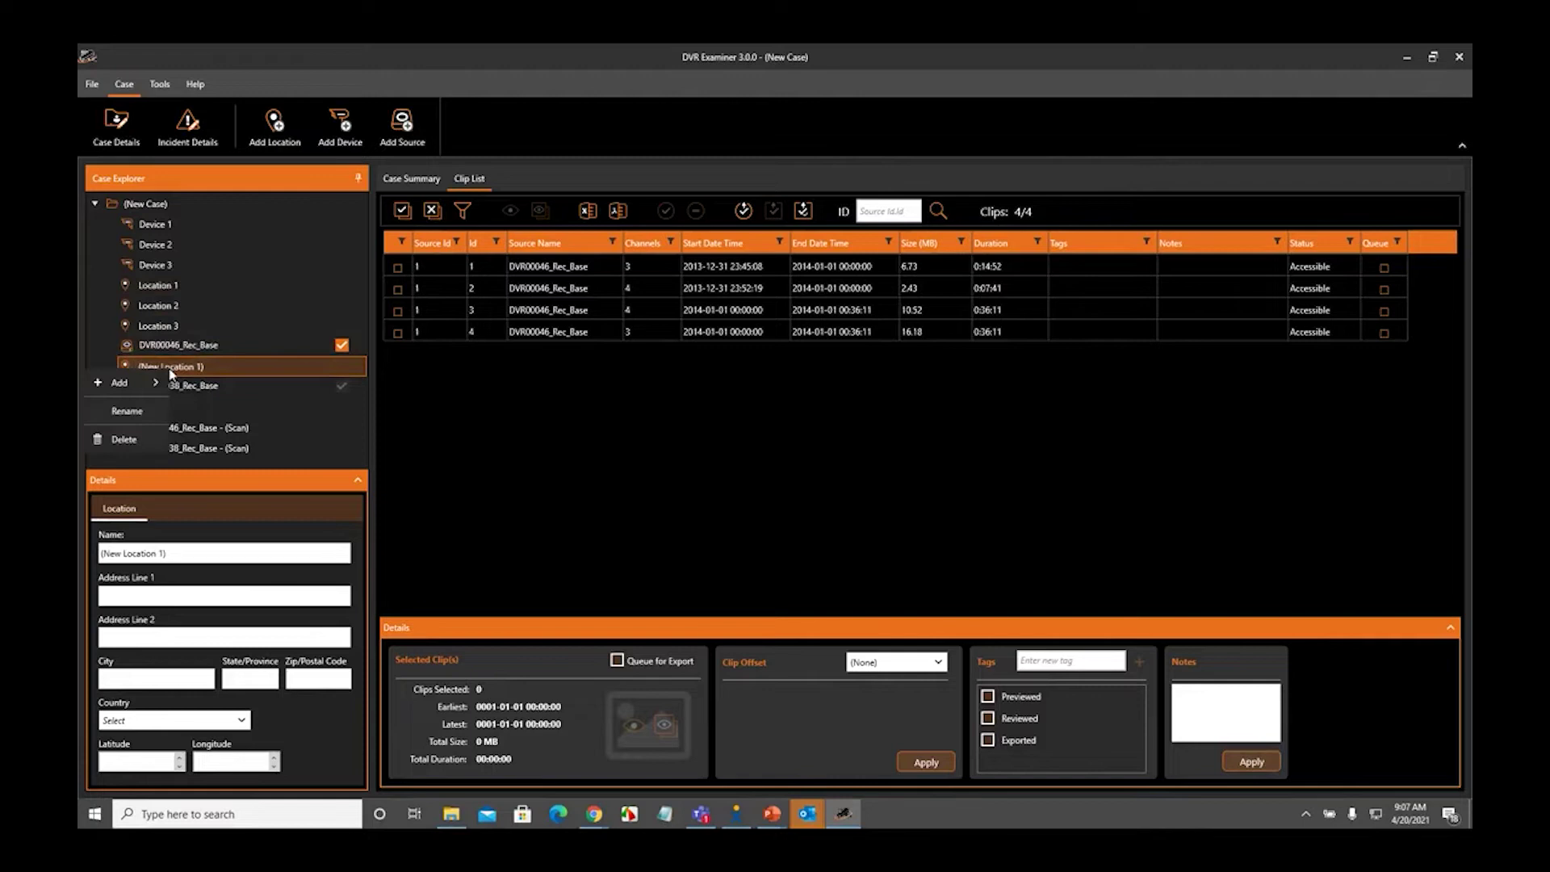
click(125, 439)
click(829, 468)
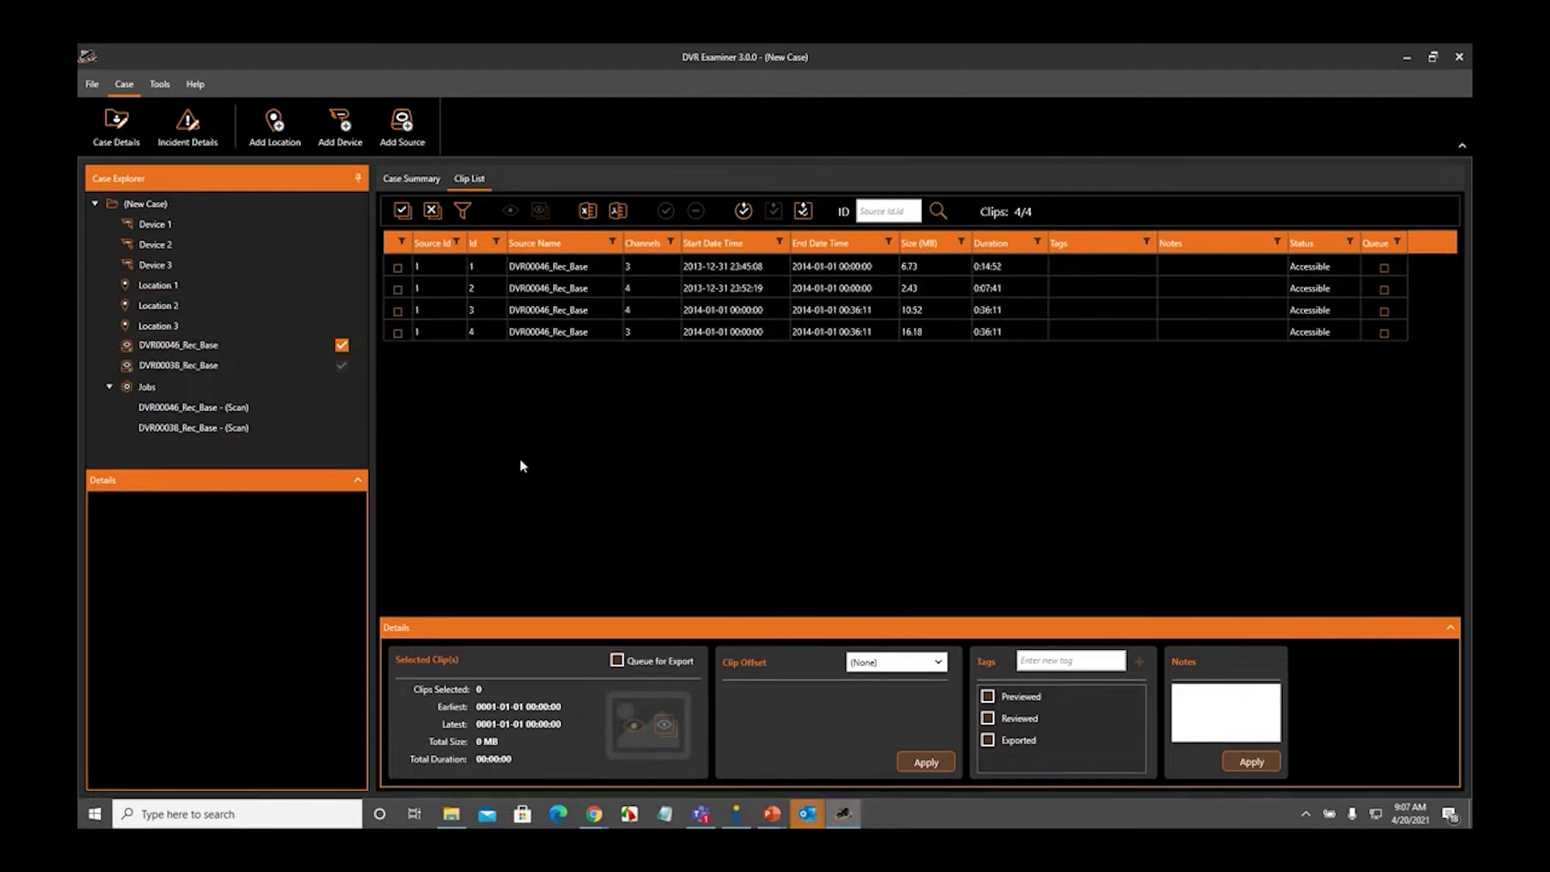
Add DVR00024_Rec_Base.E01 as a third image-file source and start its scan
click(158, 205)
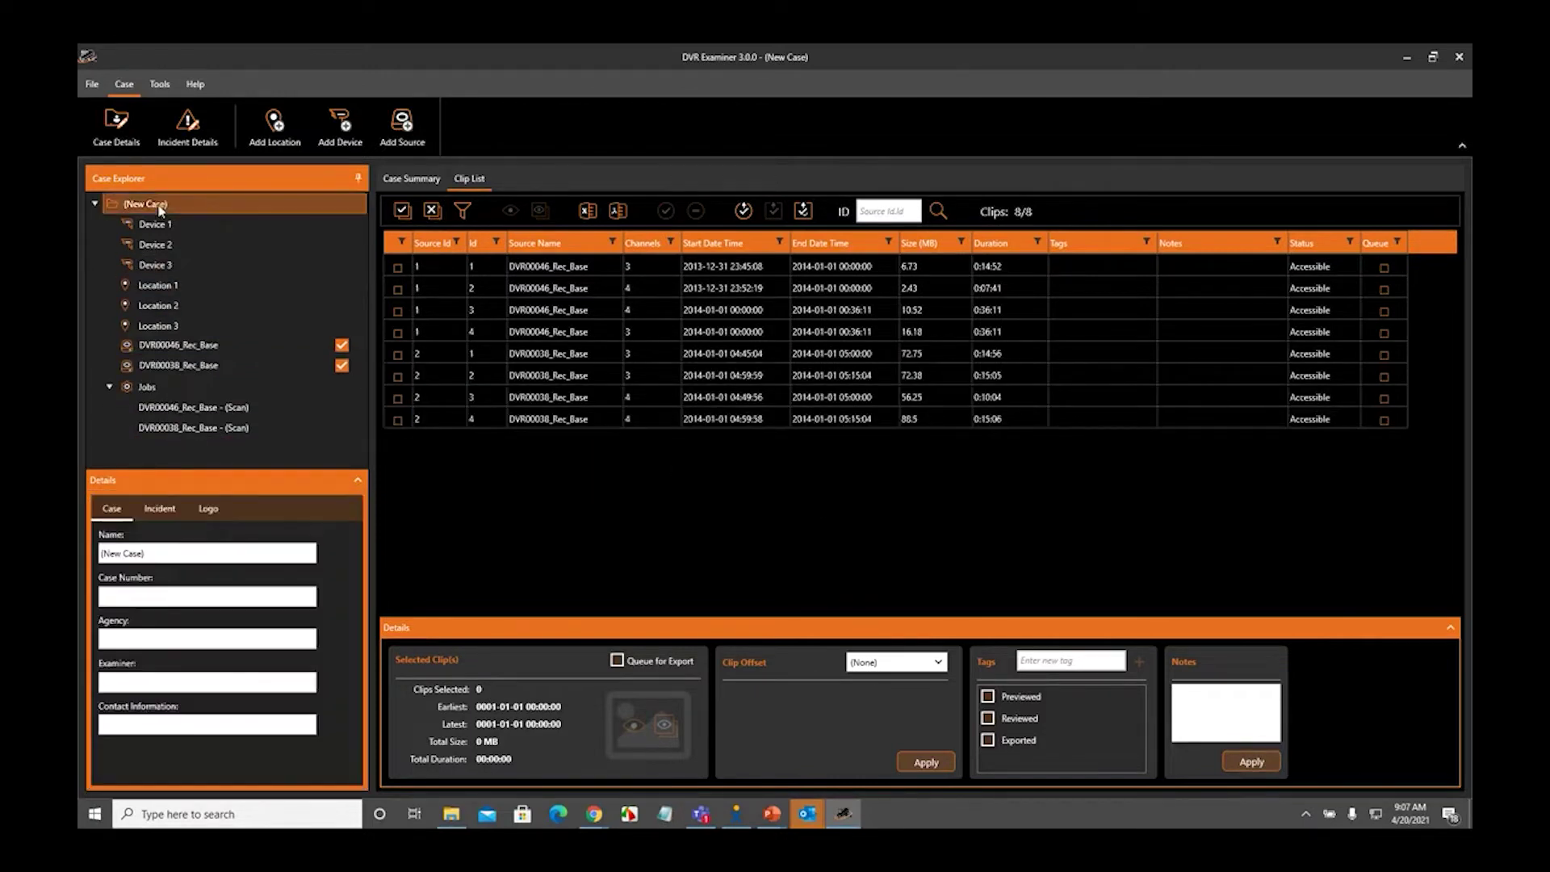
right_click(158, 206)
mouse_move(181, 219)
click(135, 278)
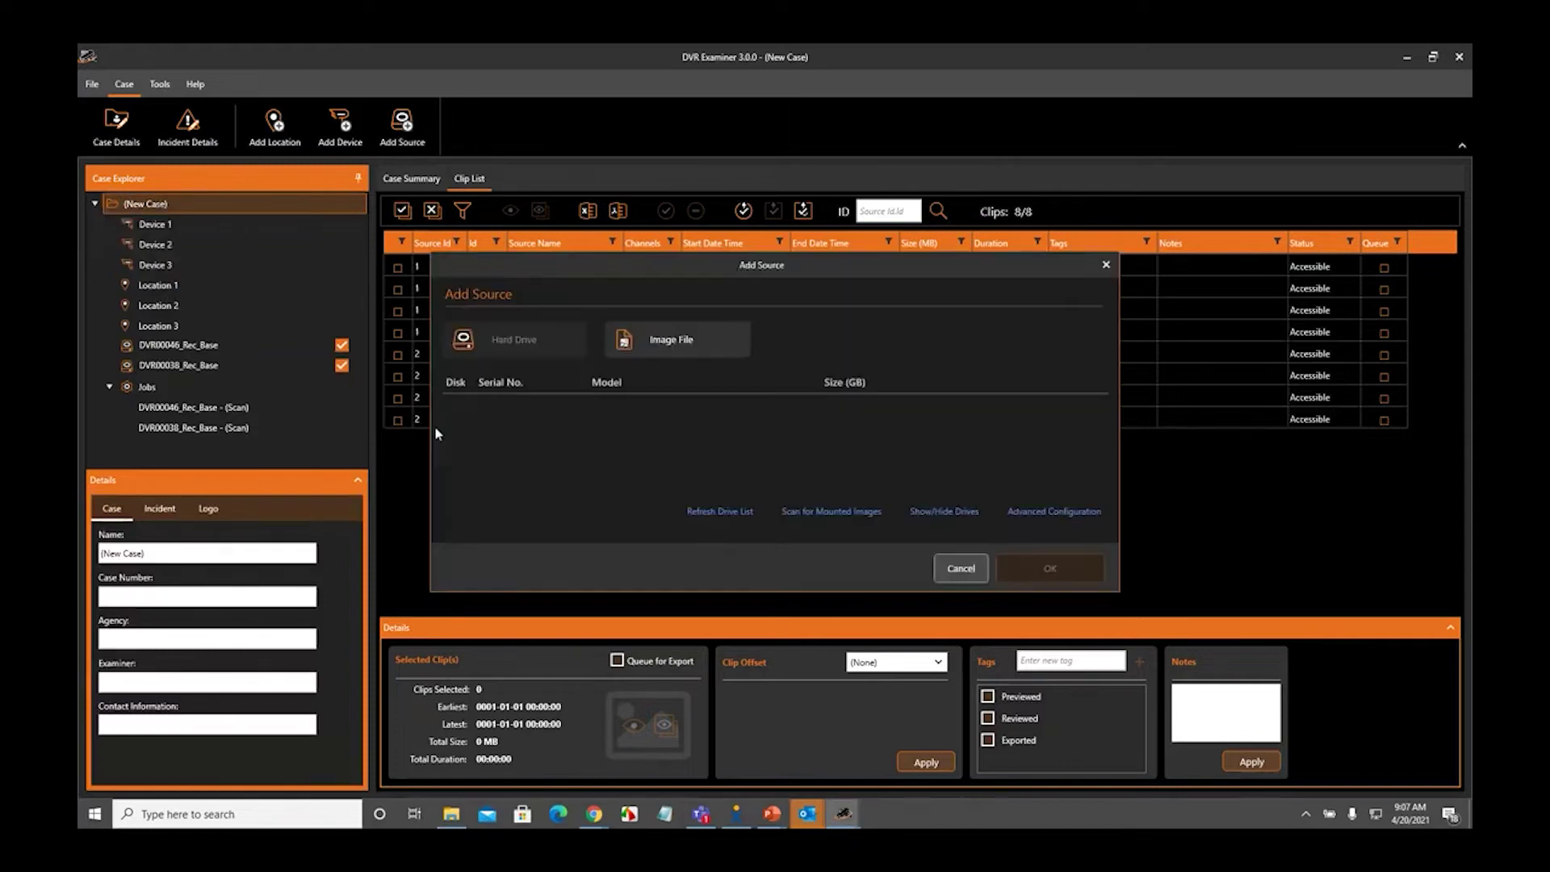
click(667, 353)
right_click(495, 351)
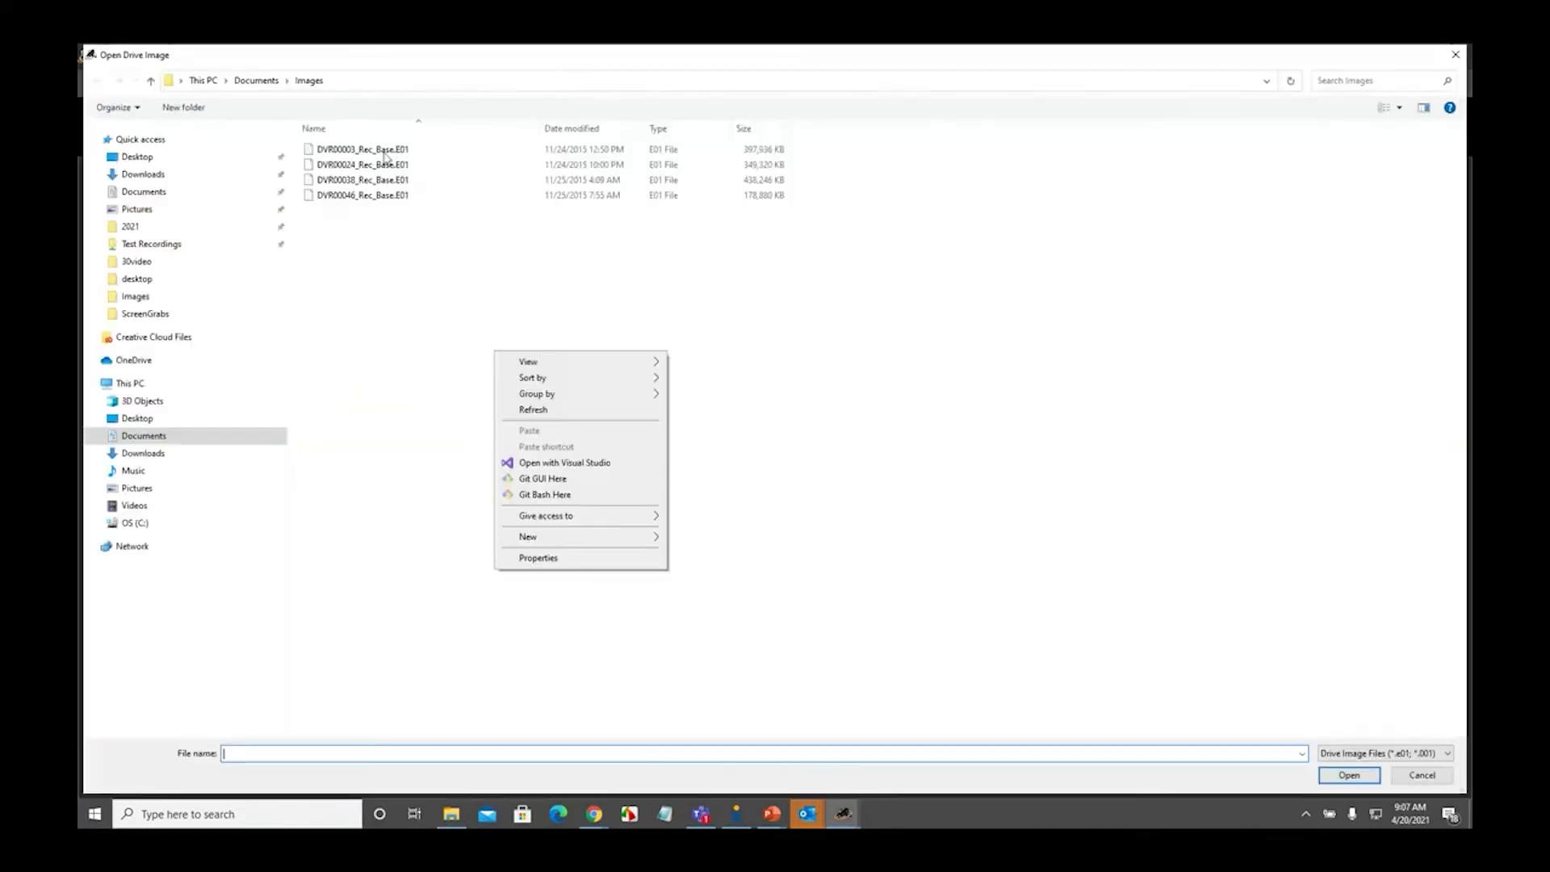
click(363, 150)
key(Return)
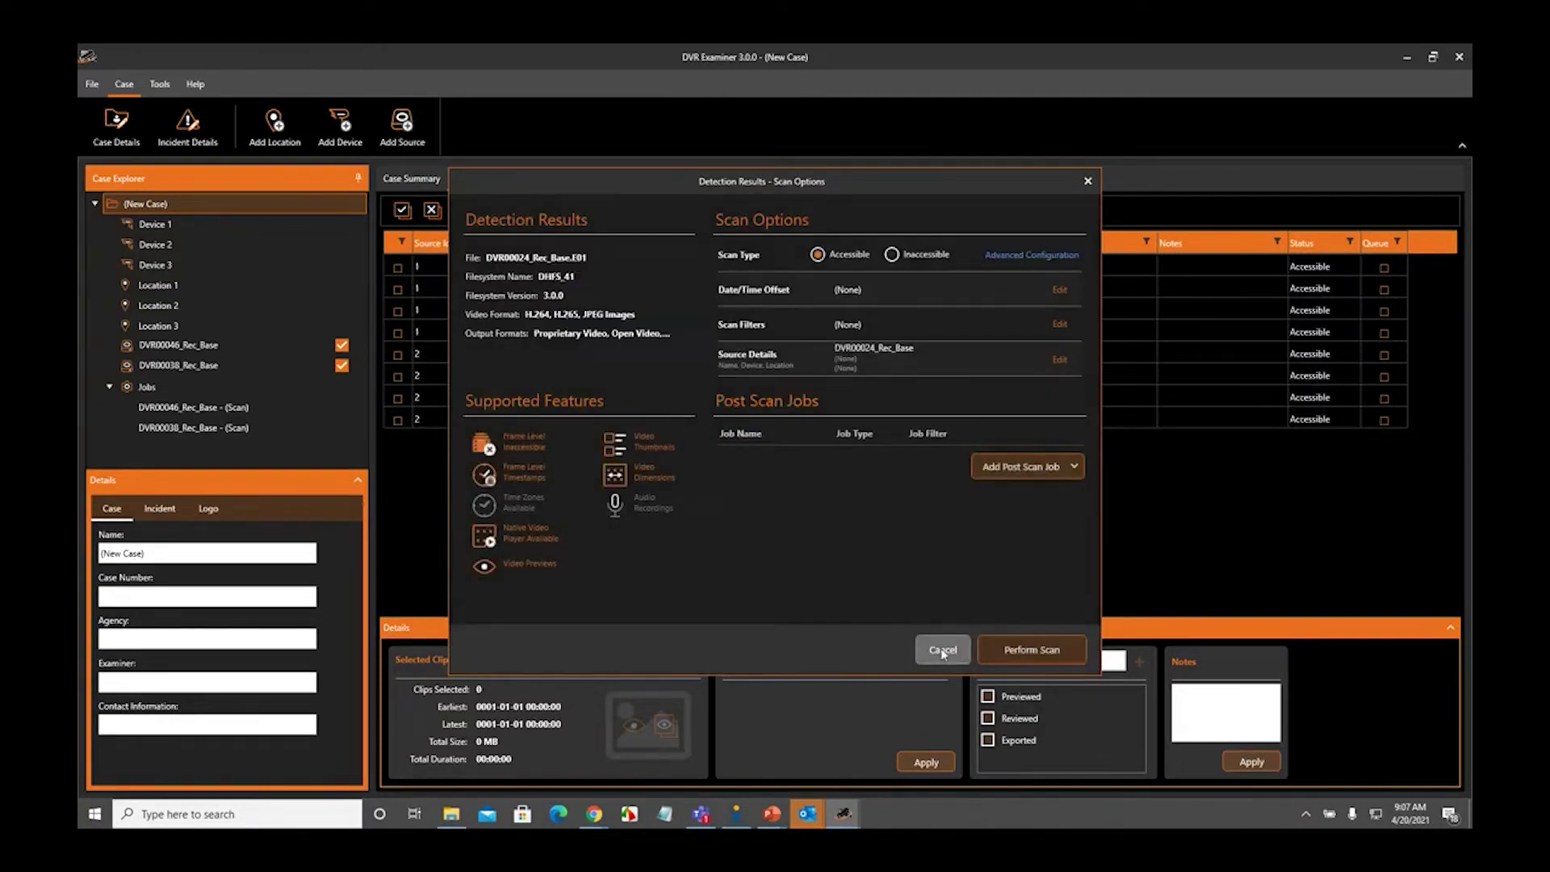
click(1032, 649)
Collapse the Jobs group in the tree and drag Location 3 above Device 1
click(191, 200)
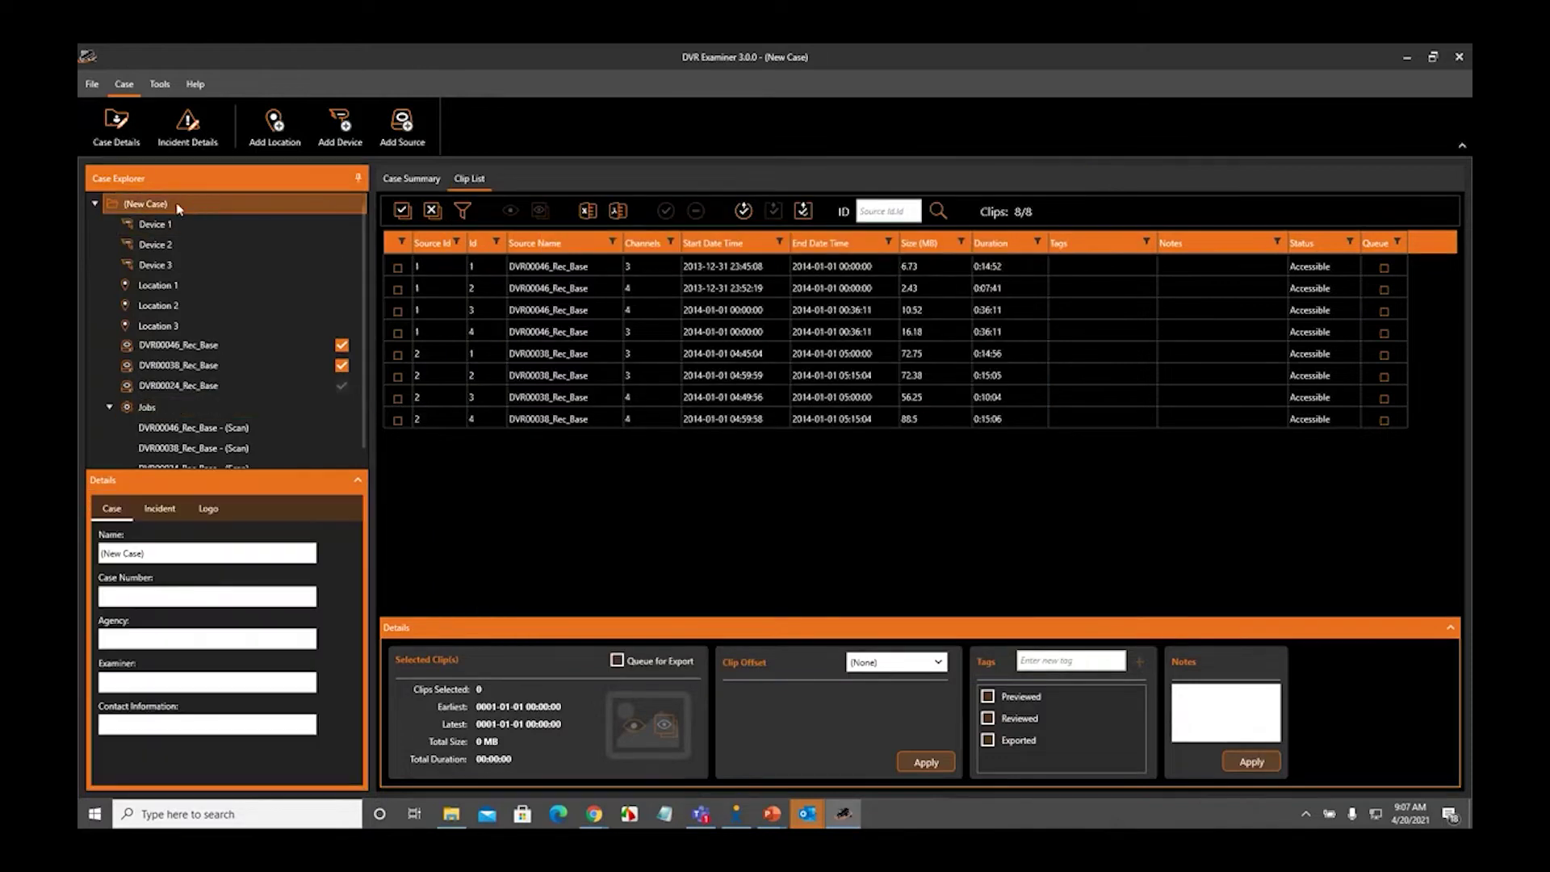
right_click(178, 207)
mouse_move(162, 216)
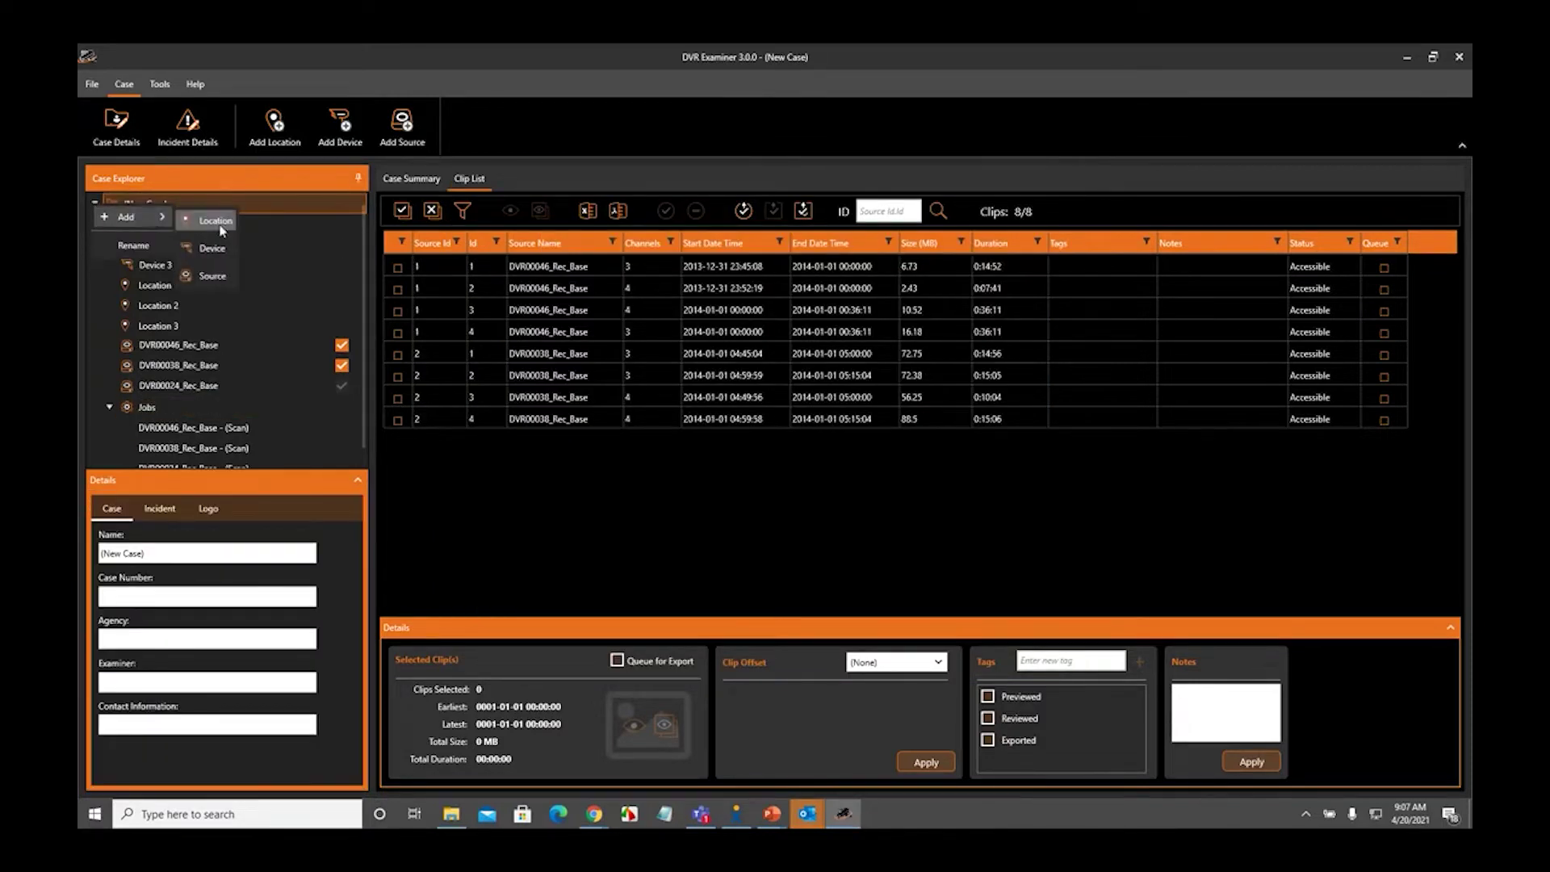
click(223, 197)
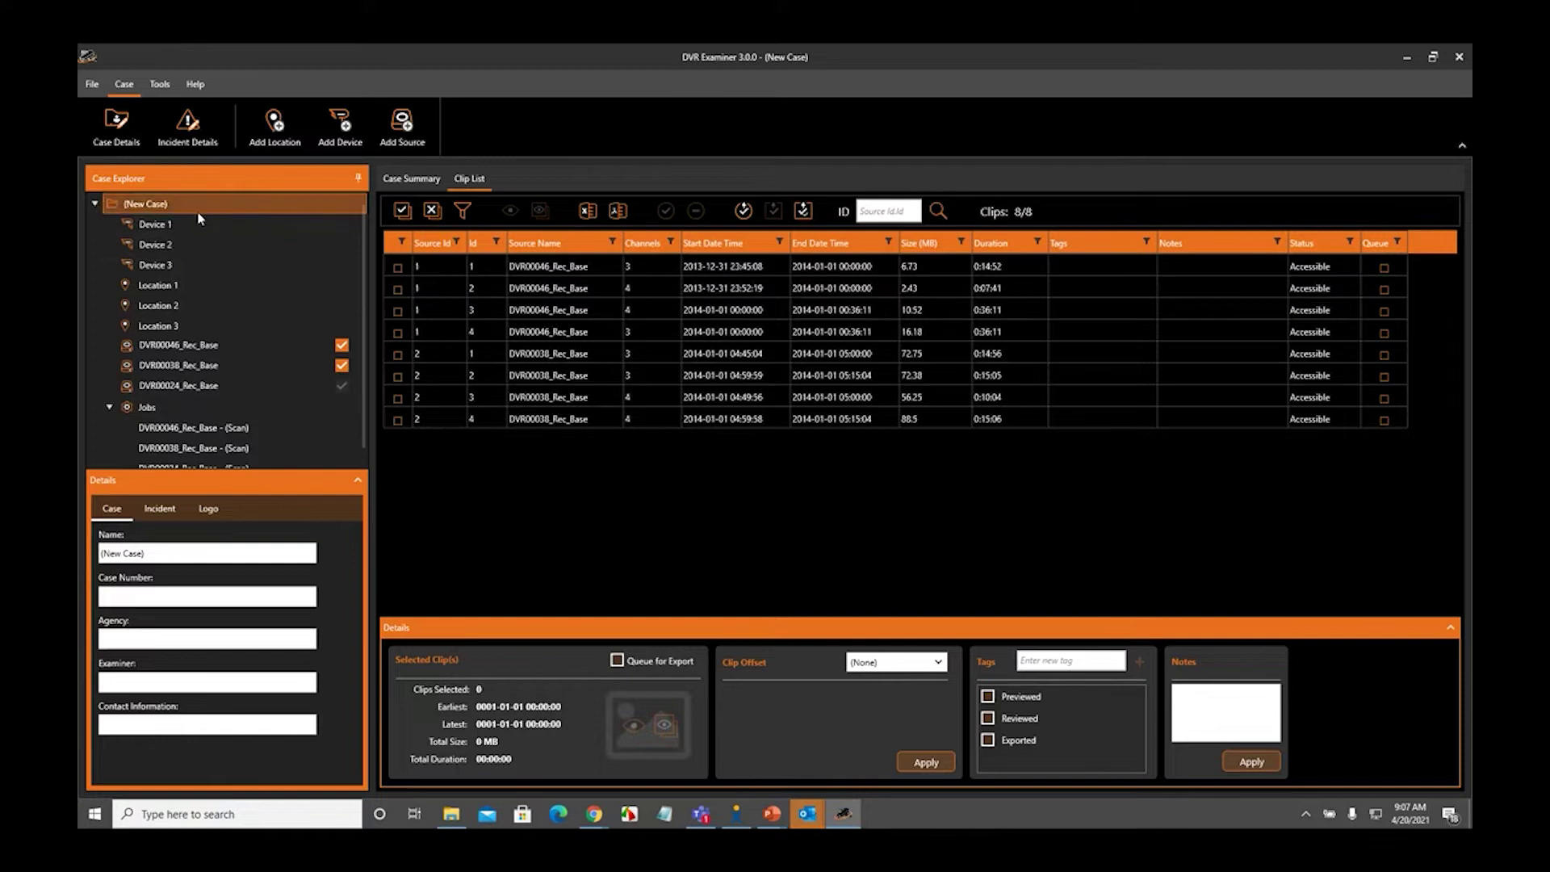
click(109, 407)
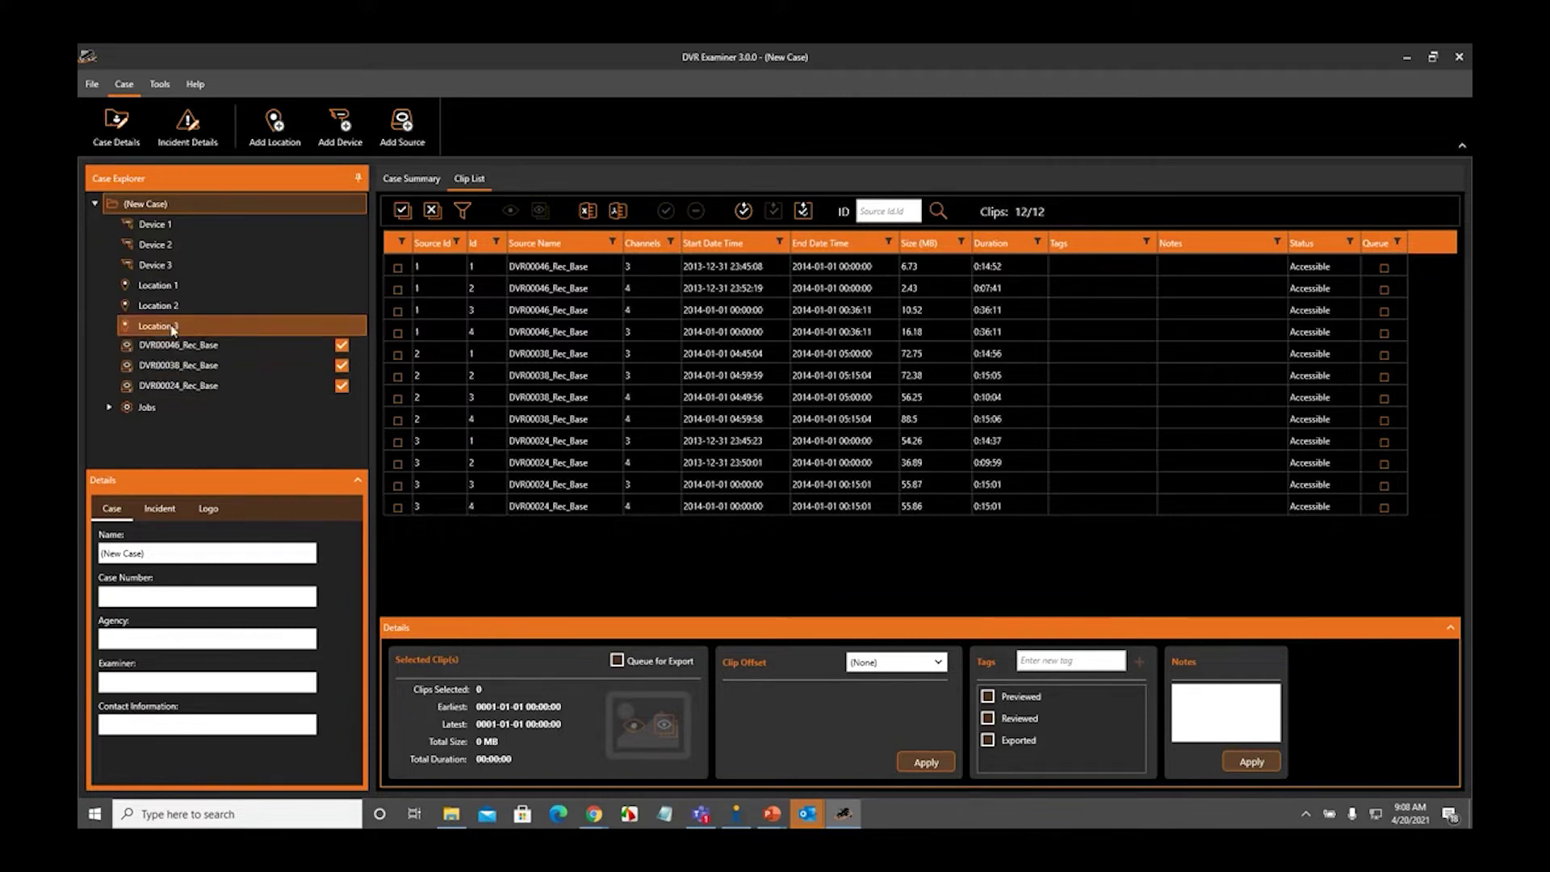
drag(169, 325, 172, 226)
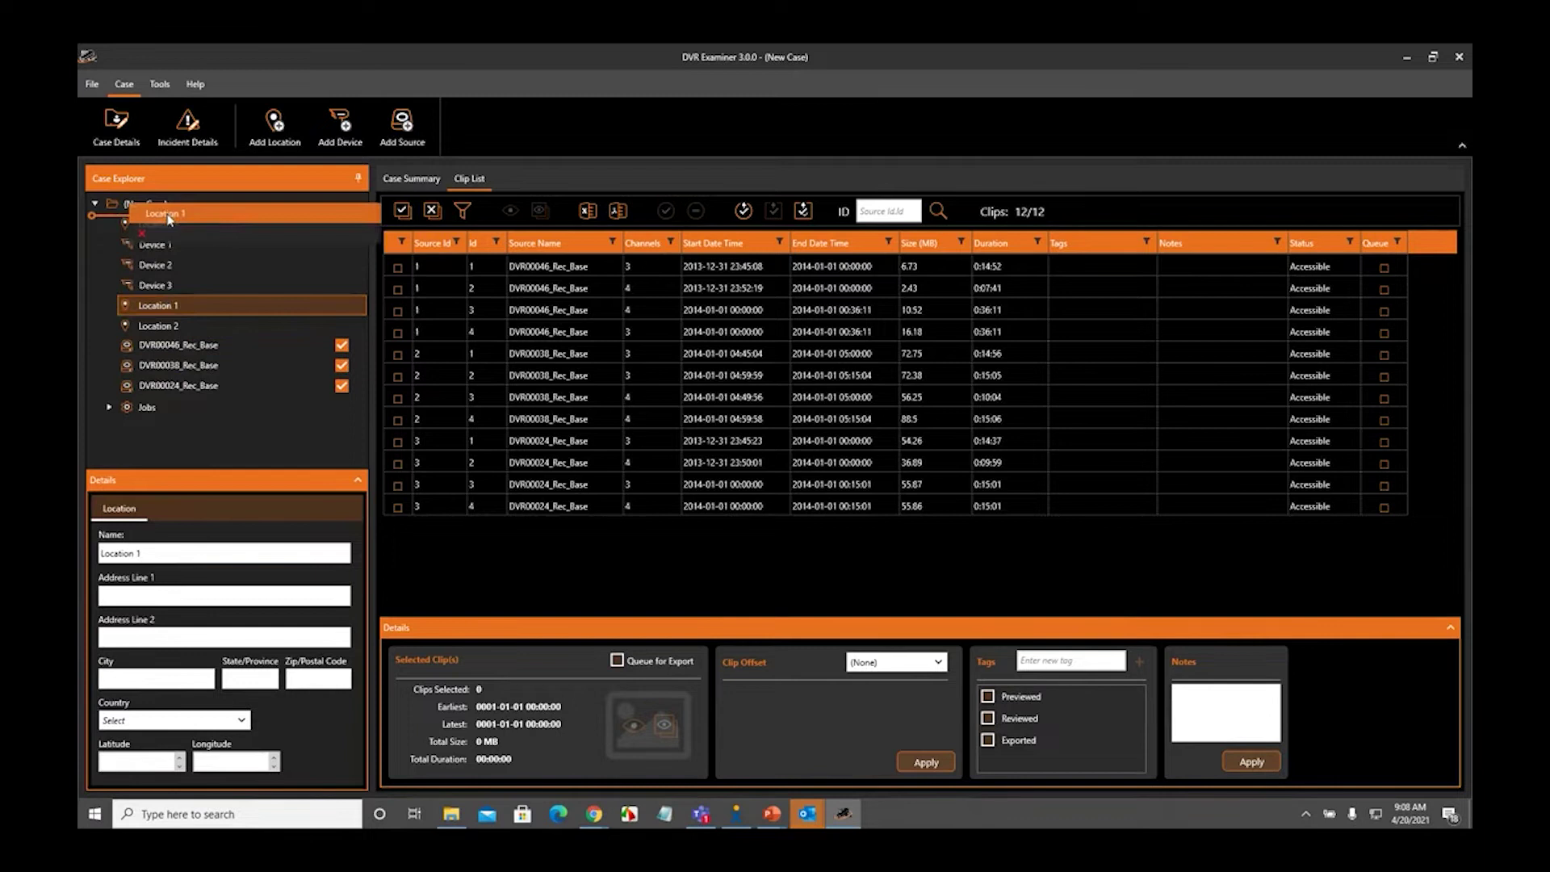
Reorder the locations so Location 1 and Location 2 sit above Location 3
click(179, 307)
drag(169, 307, 177, 218)
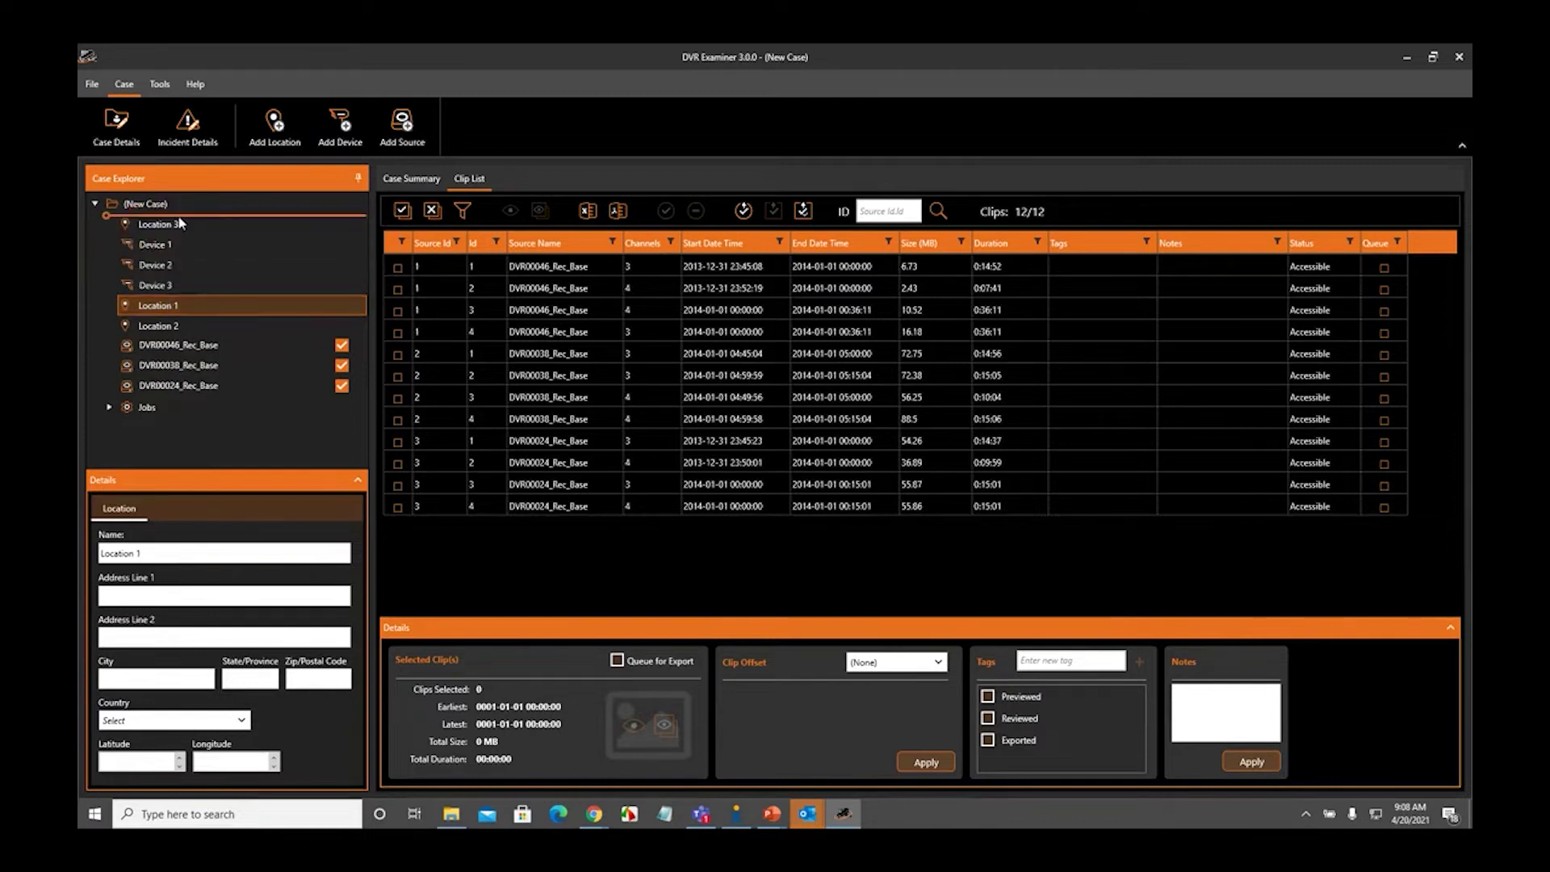
drag(169, 323, 174, 236)
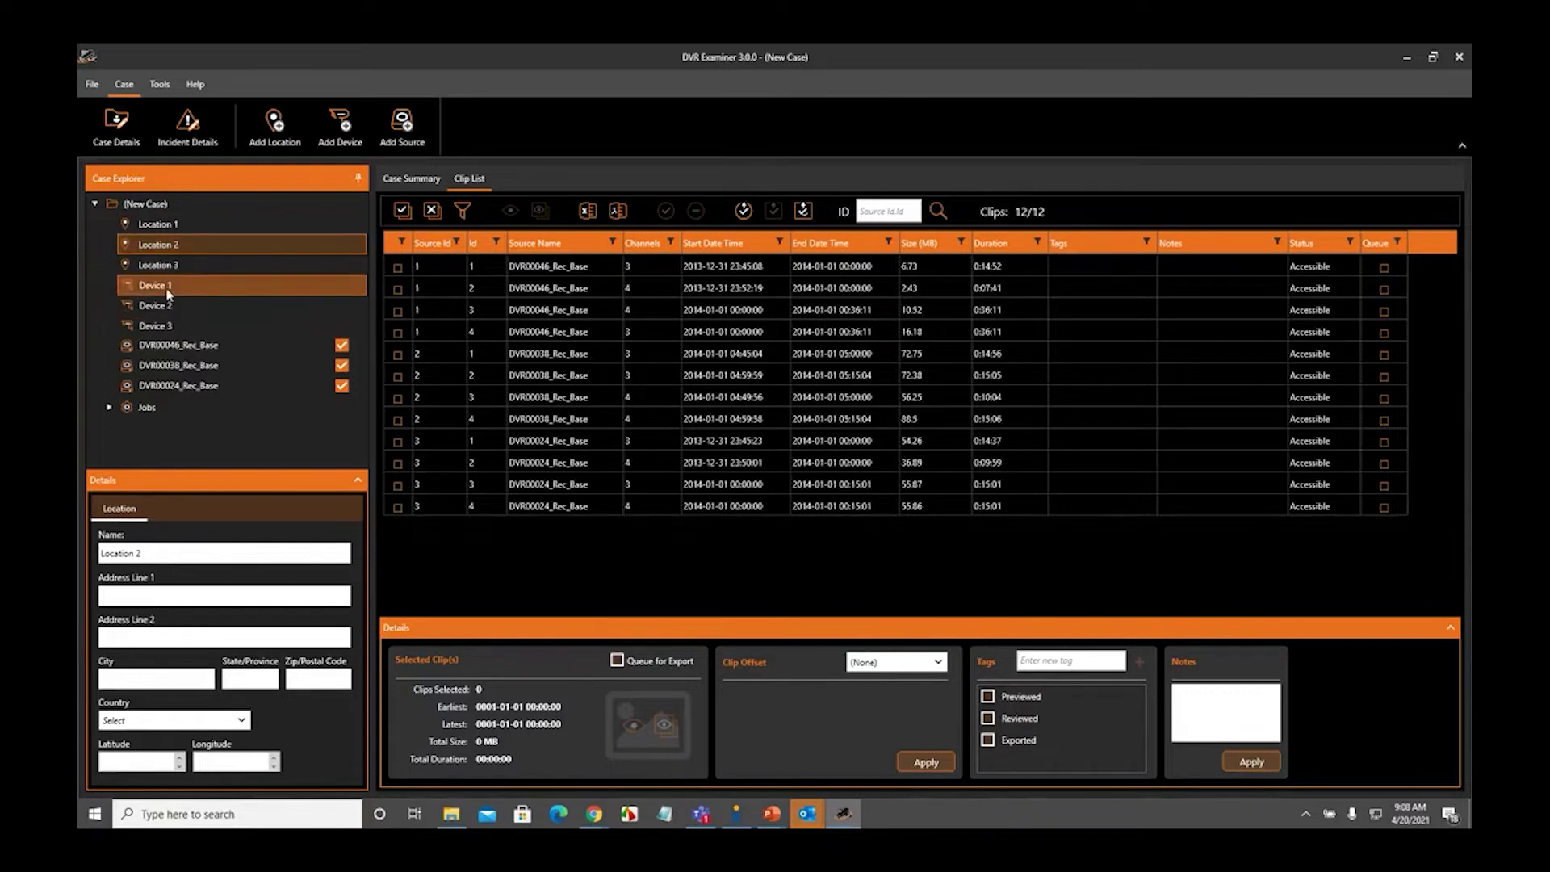
Rename the three DVR image sources to Source 1, Source 2 and Source 3
click(182, 347)
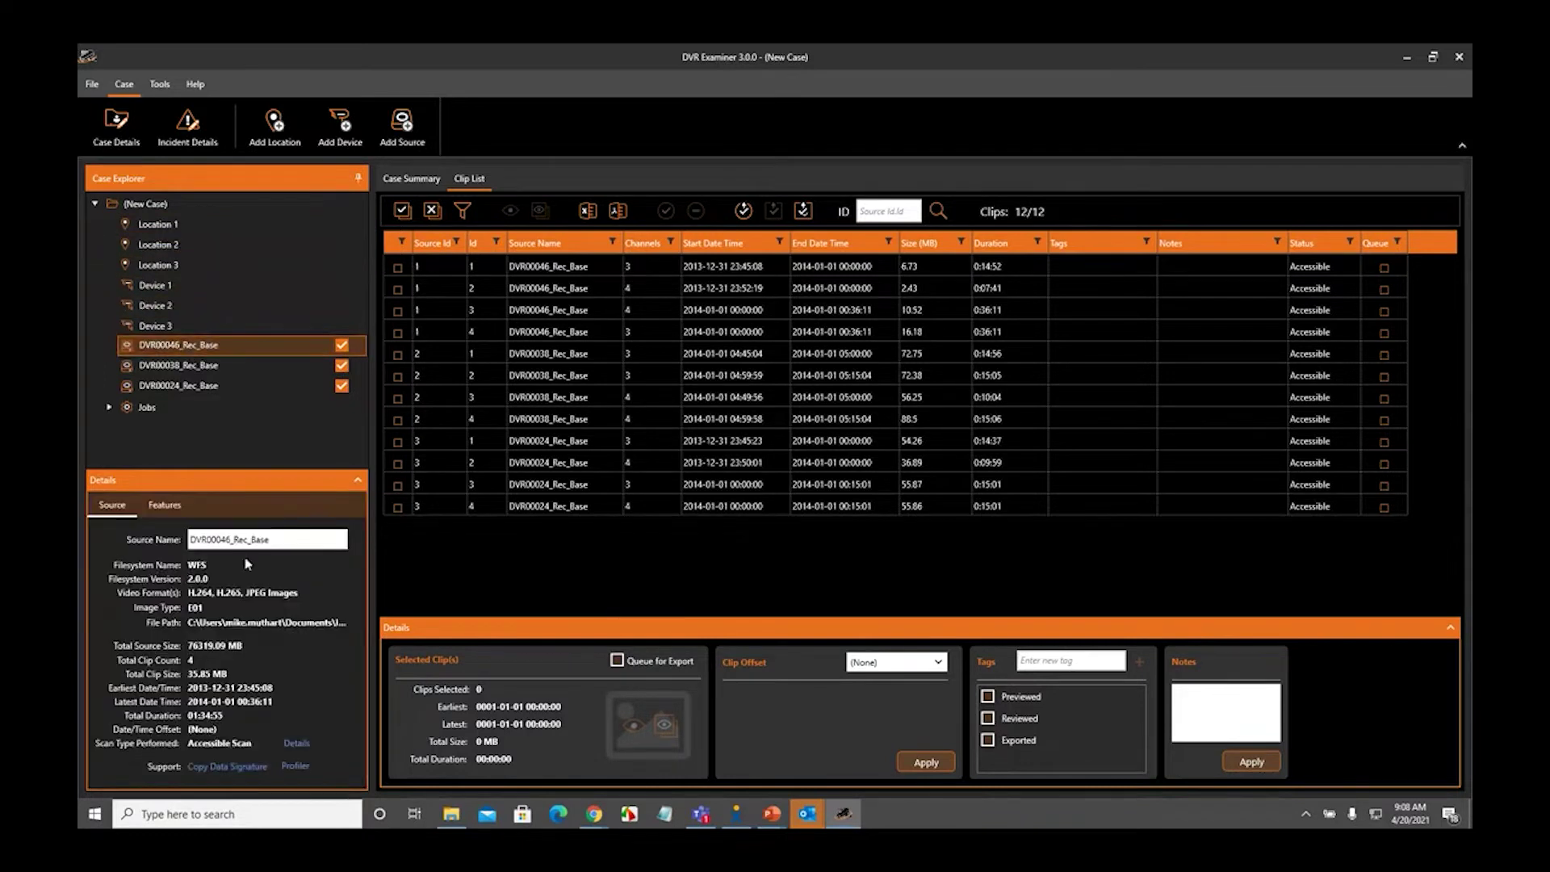
double_click(277, 540)
key(BackSpace)
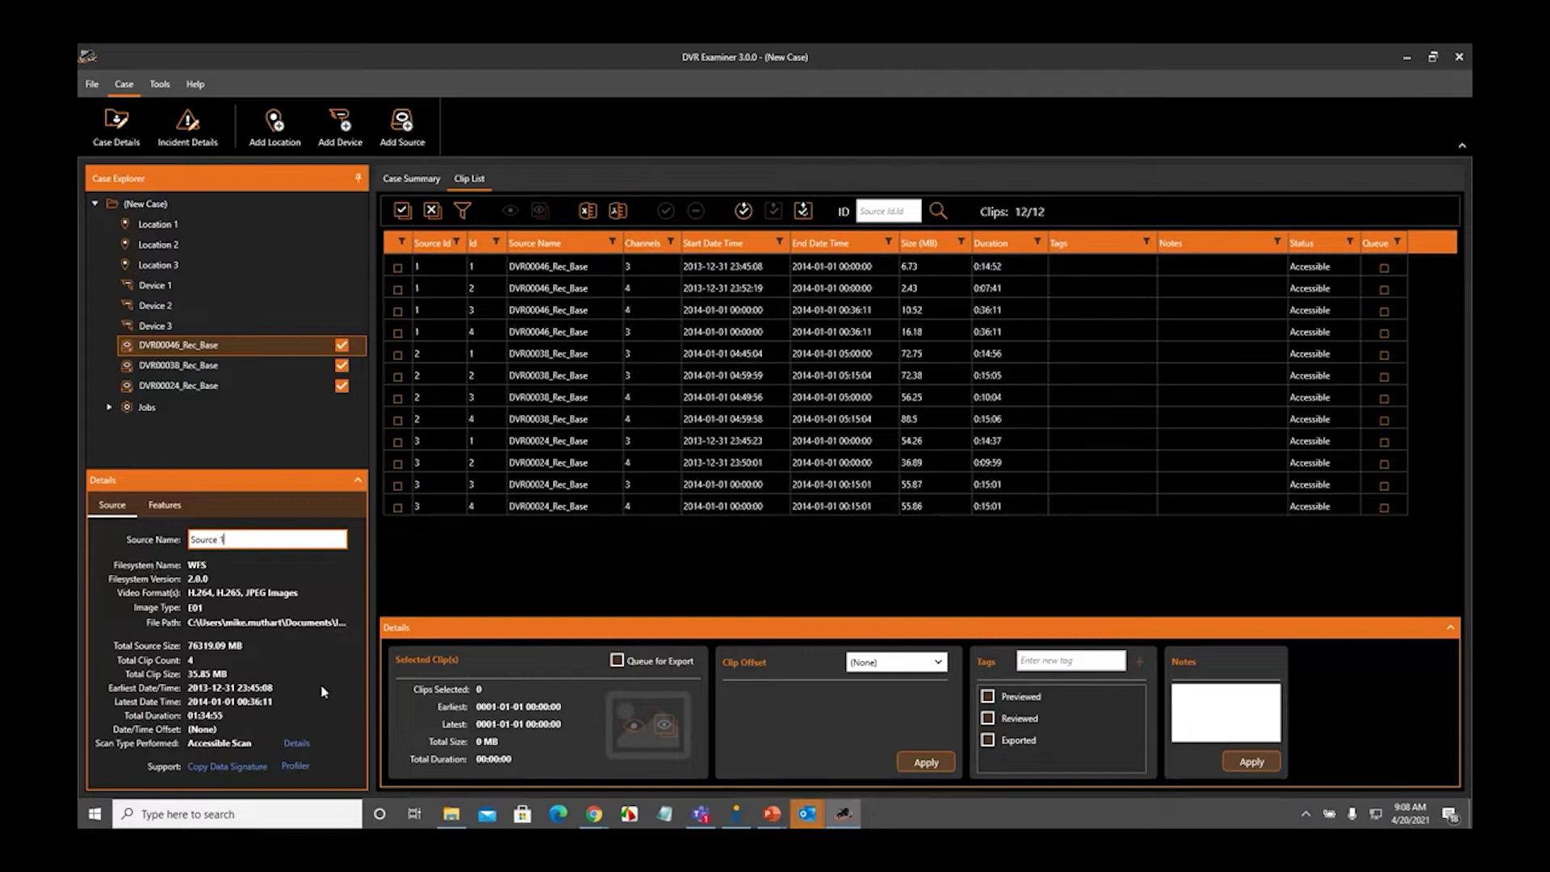
click(178, 365)
double_click(202, 539)
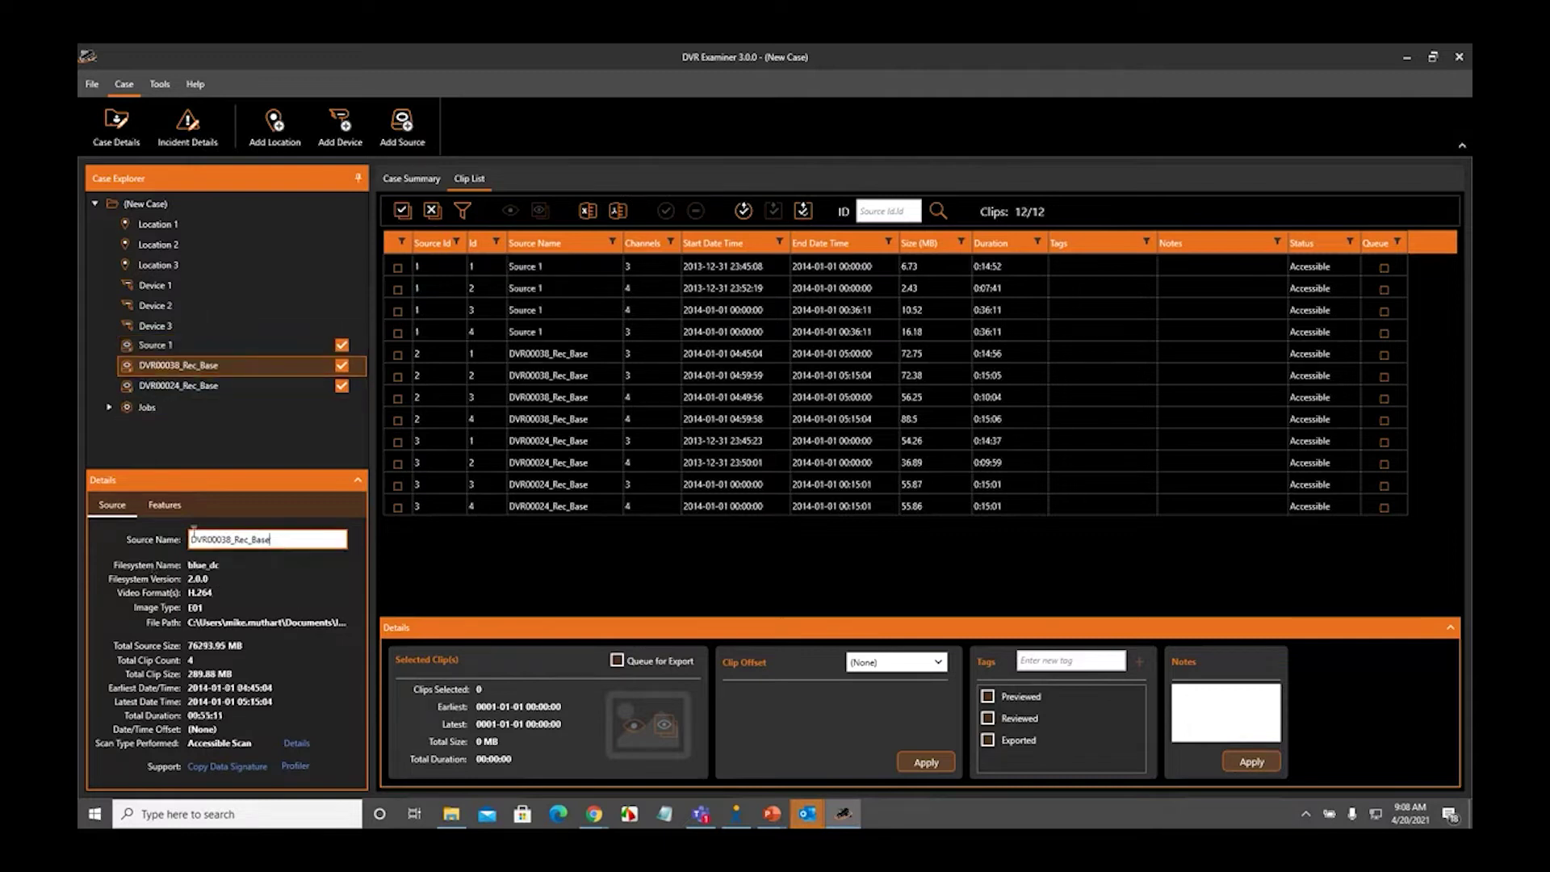
text(Source 2)
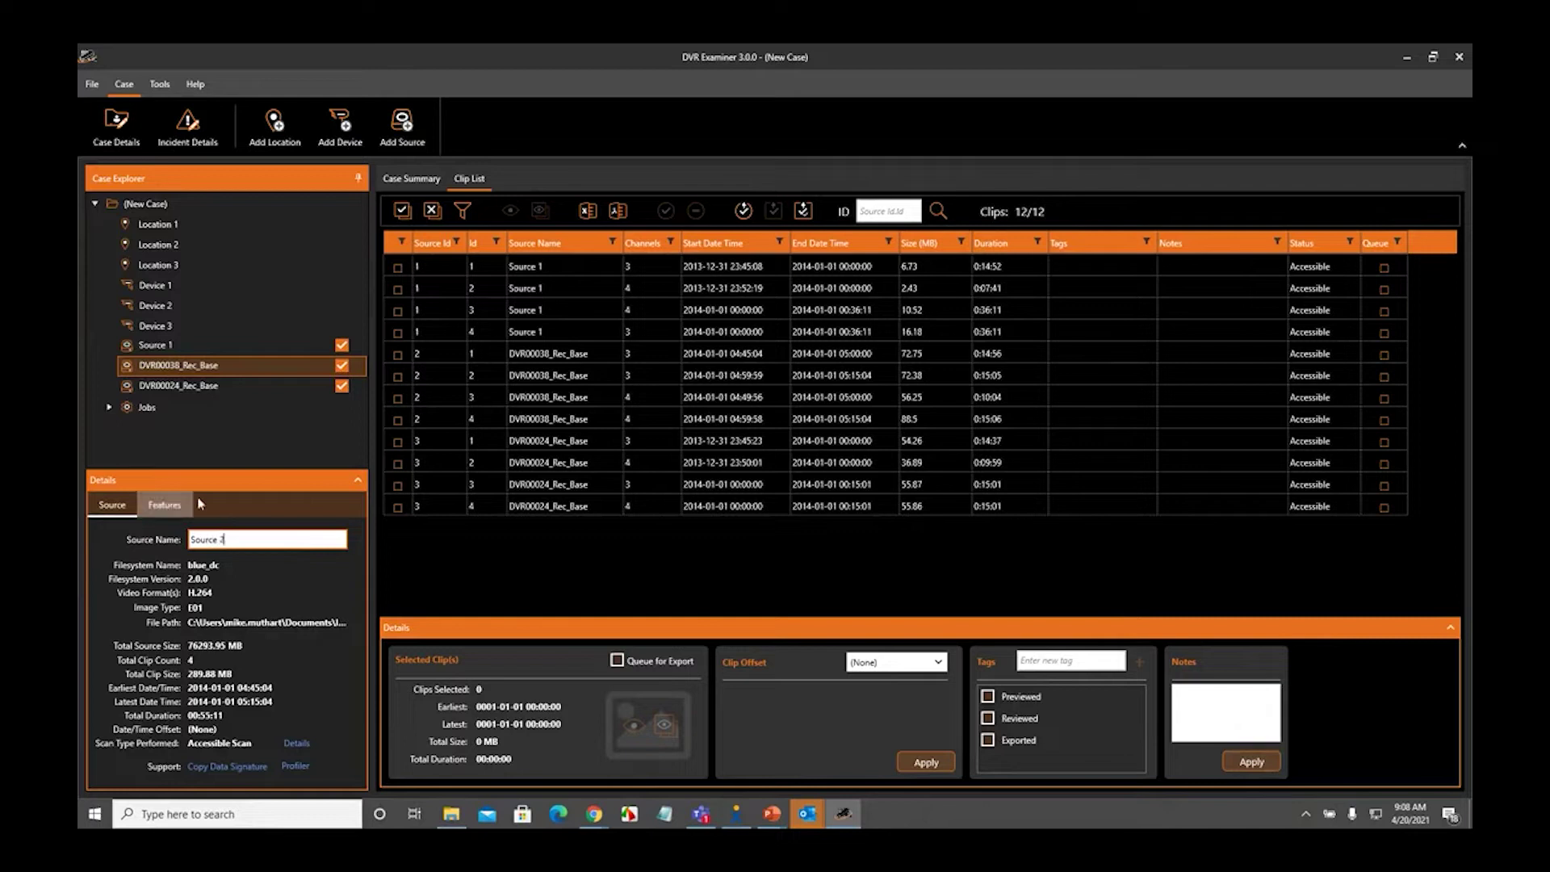
click(218, 385)
double_click(297, 539)
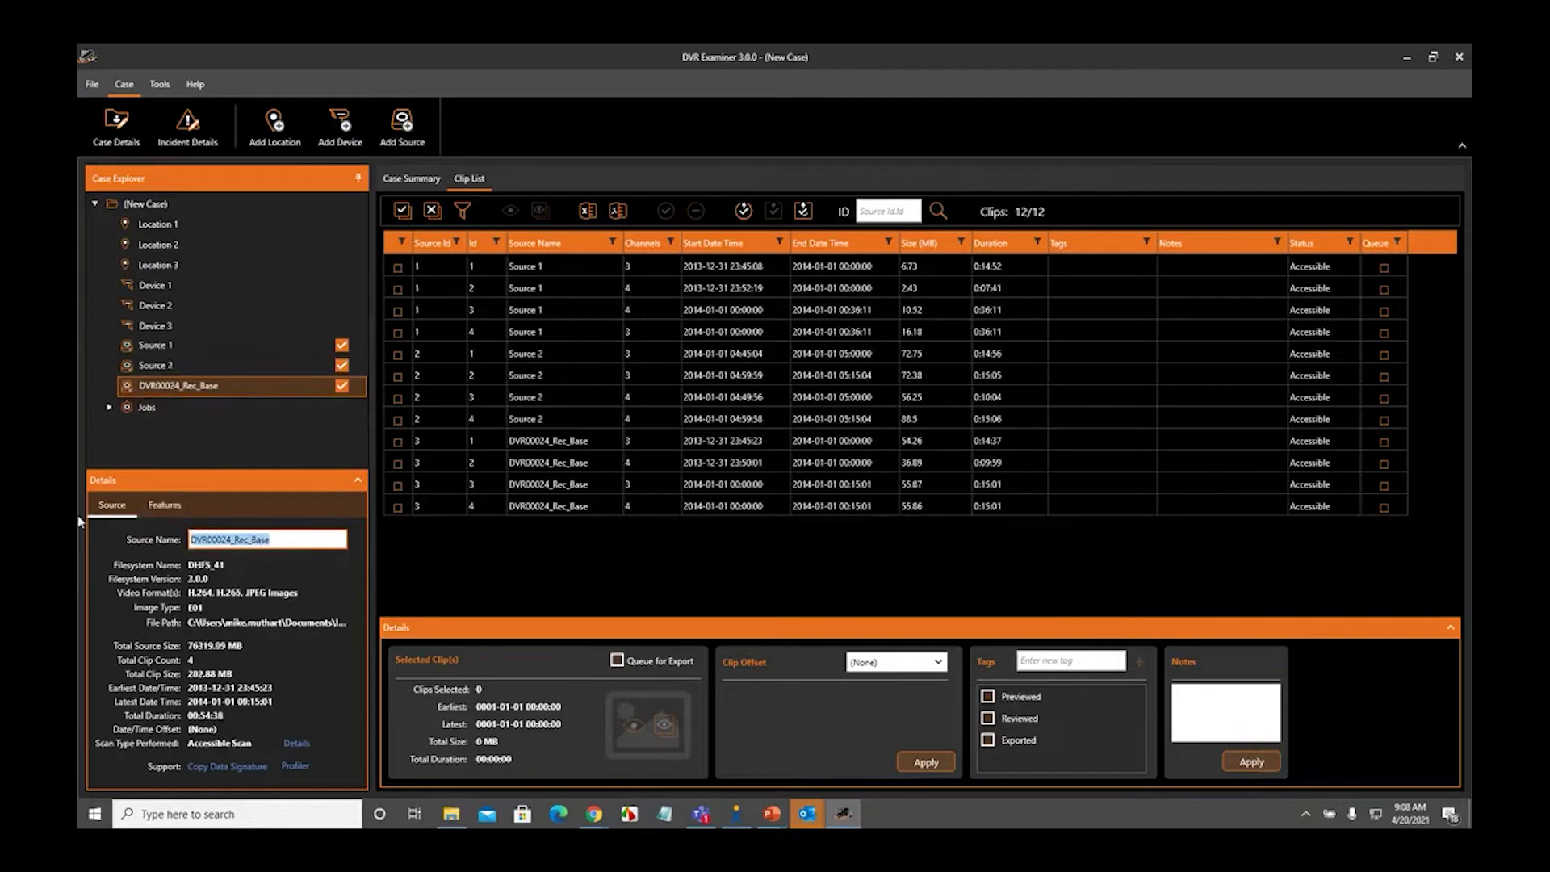
text(Source 3)
click(170, 345)
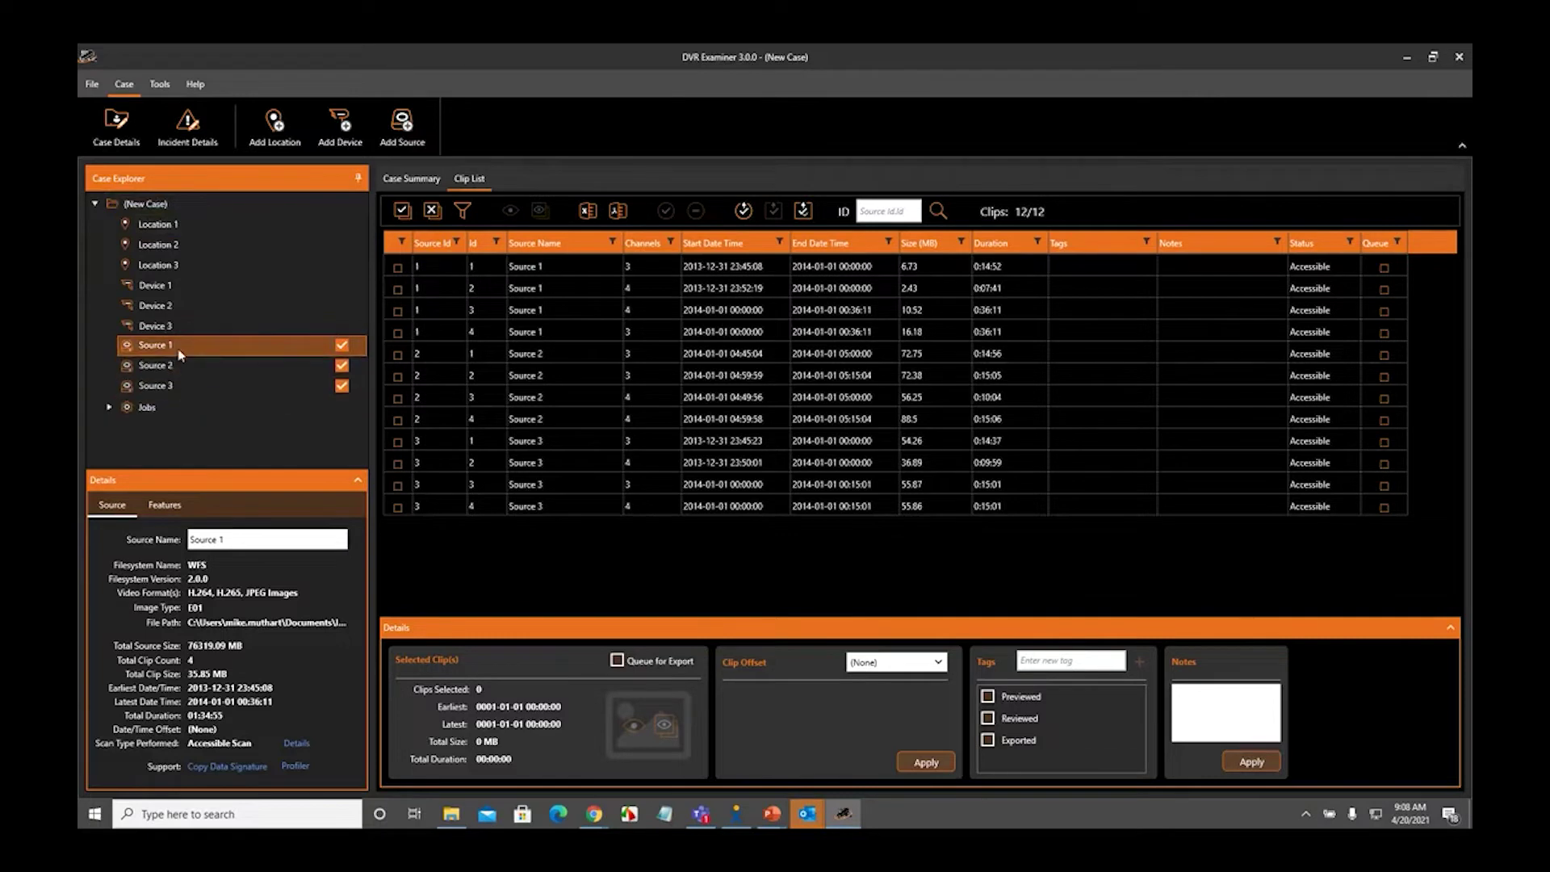
Drag Source 1 onto Device 1 so it nests under that device
click(180, 291)
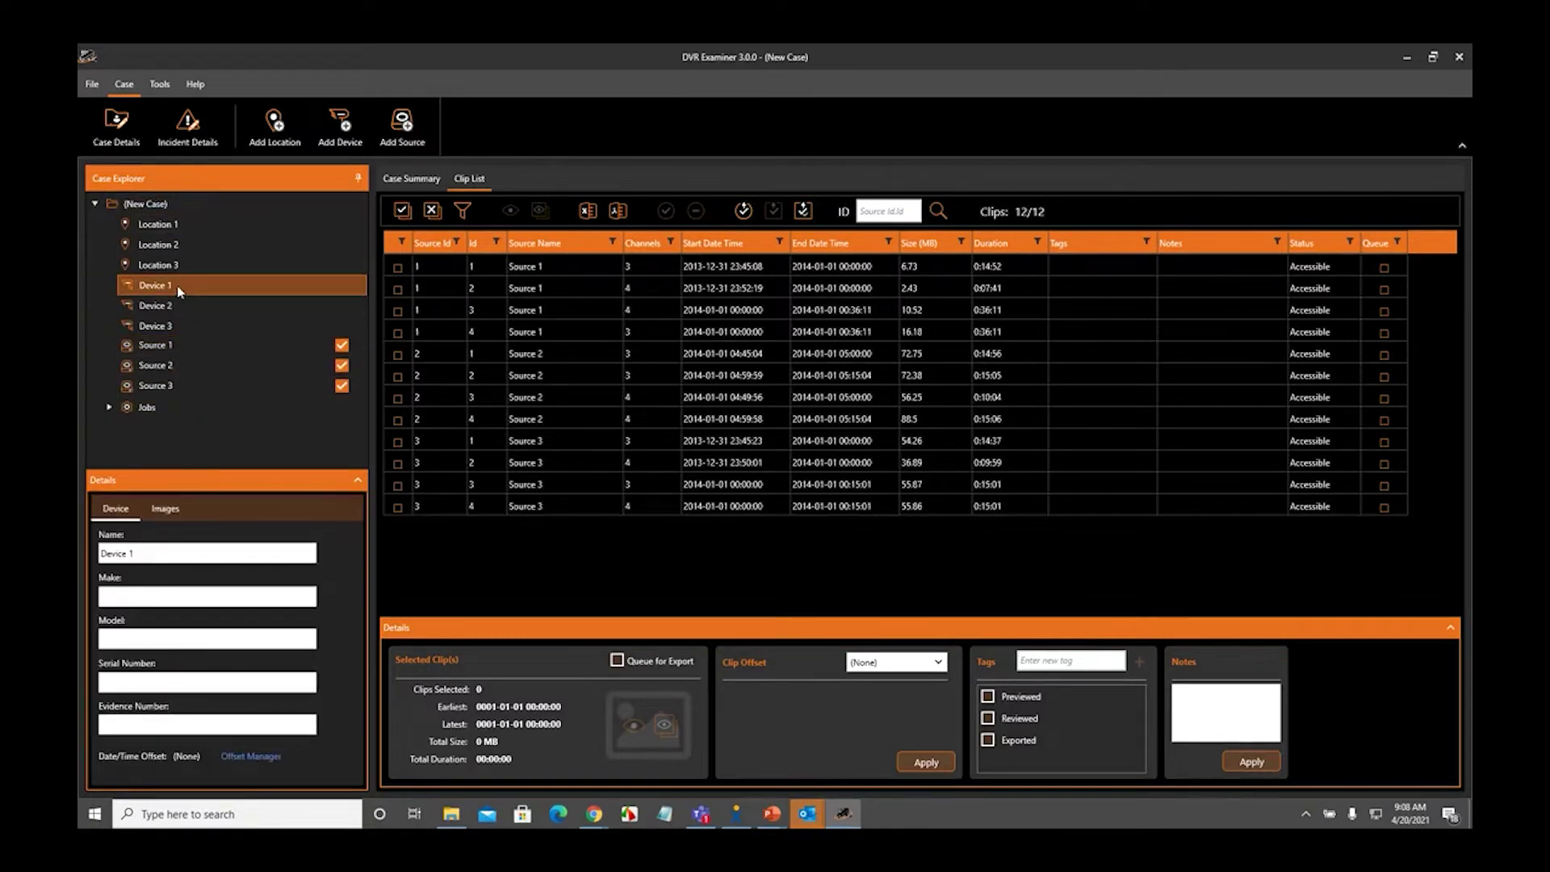
click(169, 347)
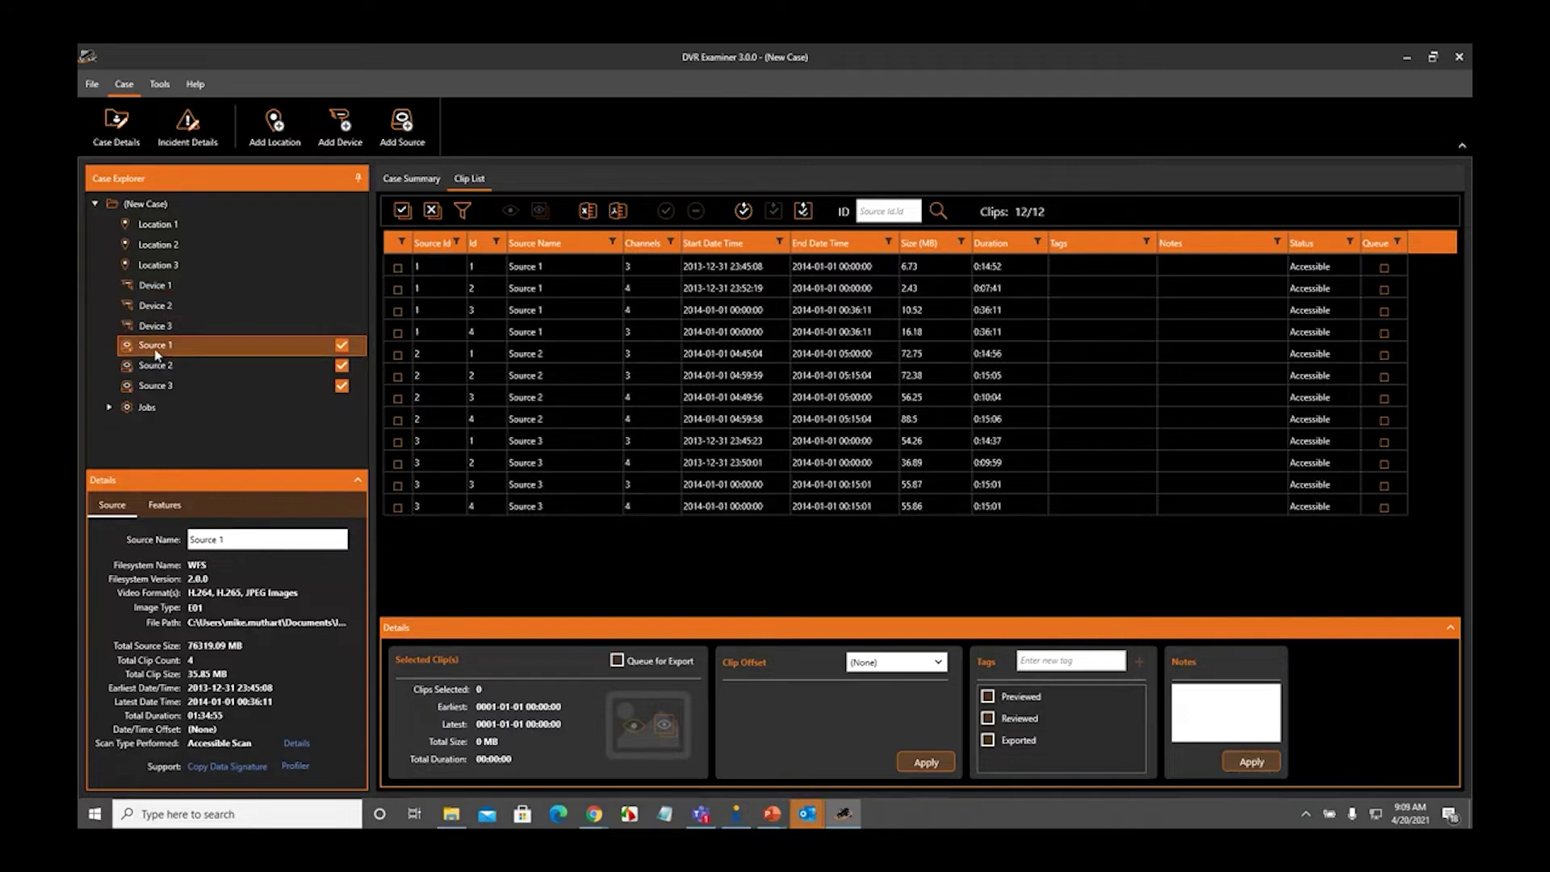
drag(159, 352, 164, 295)
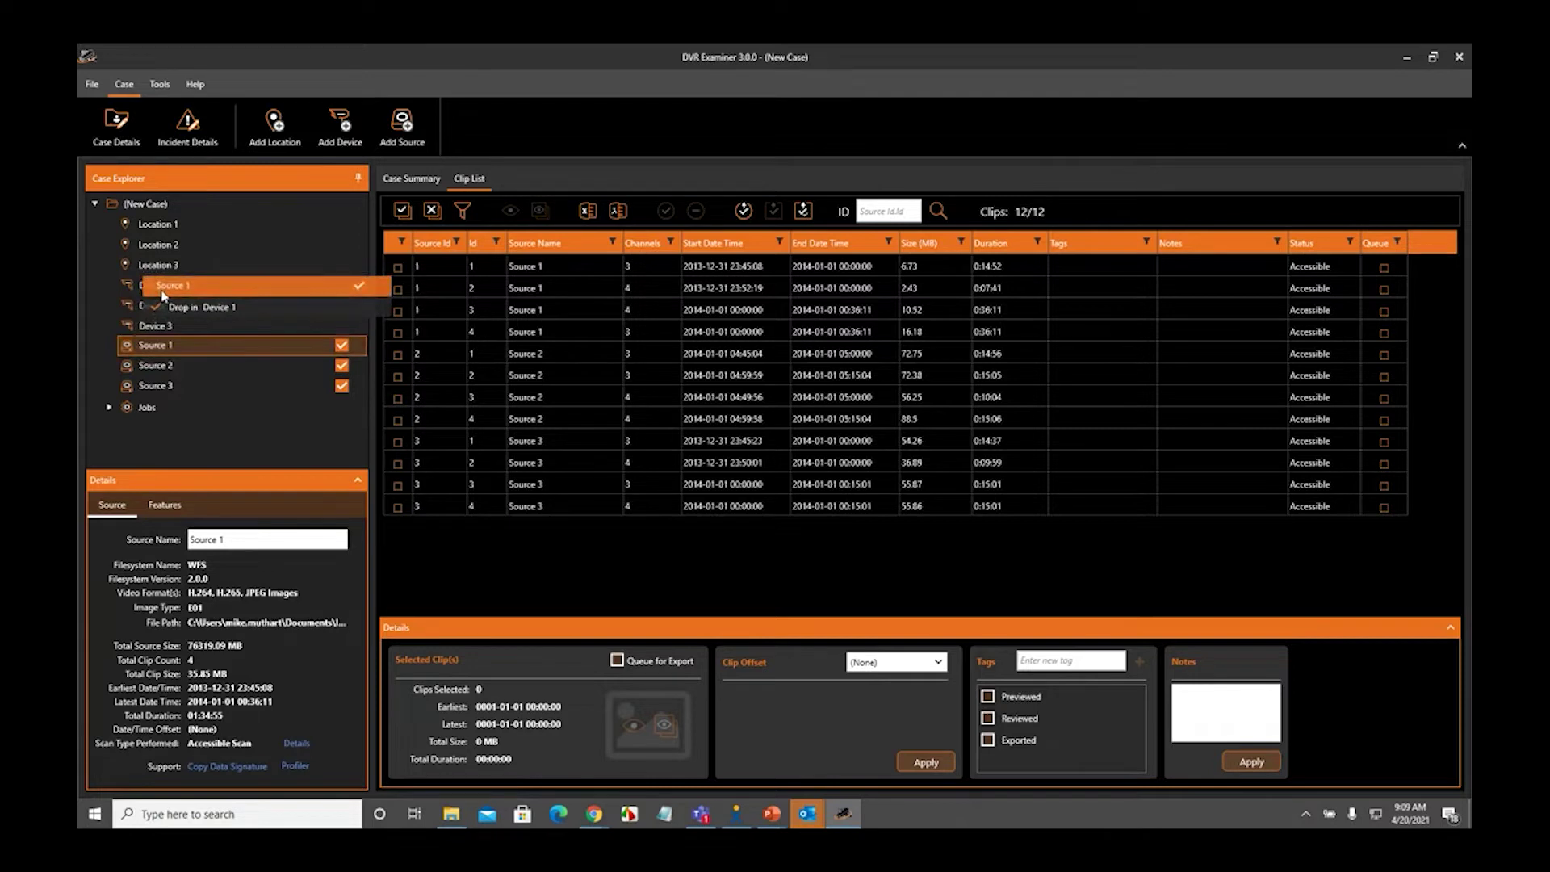
drag(164, 296, 164, 297)
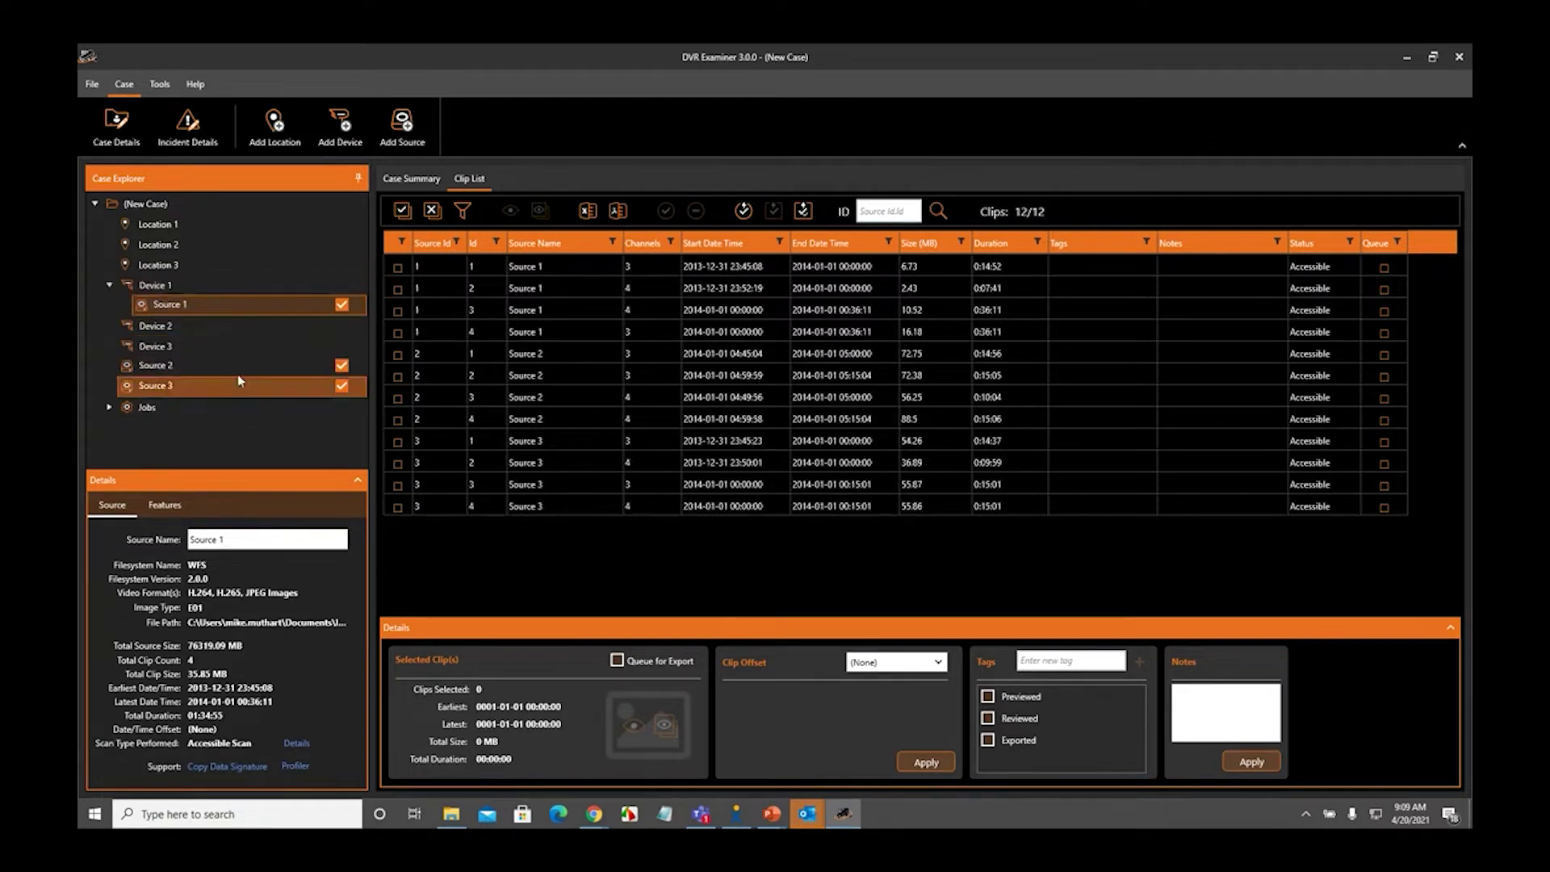
click(161, 326)
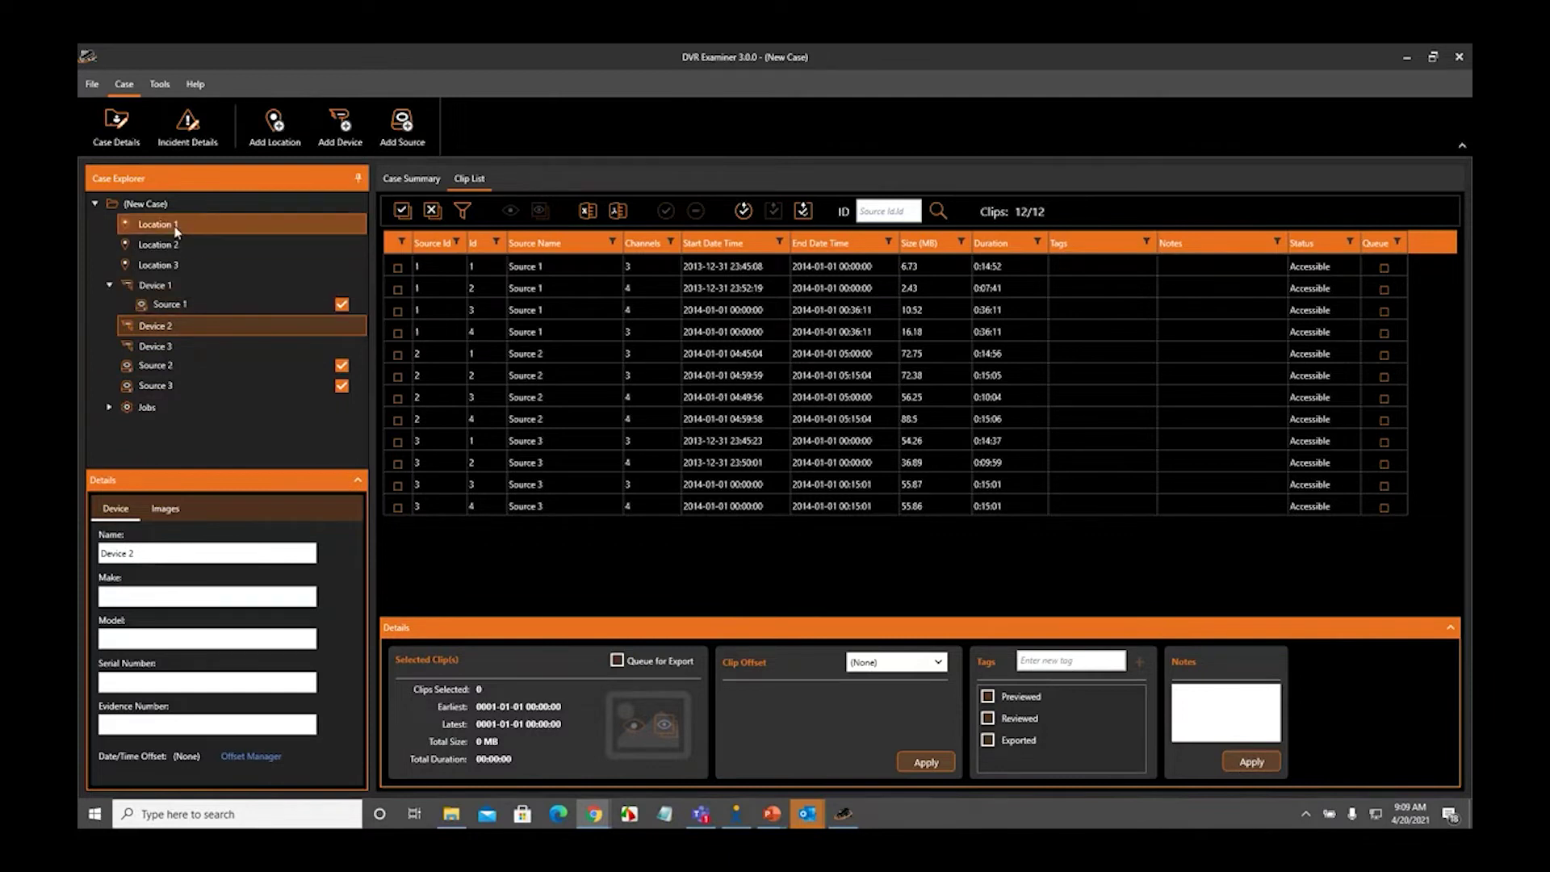
Drag Device 1 onto Location 1 so that it and its Source 1 nest beneath Location 1
click(158, 286)
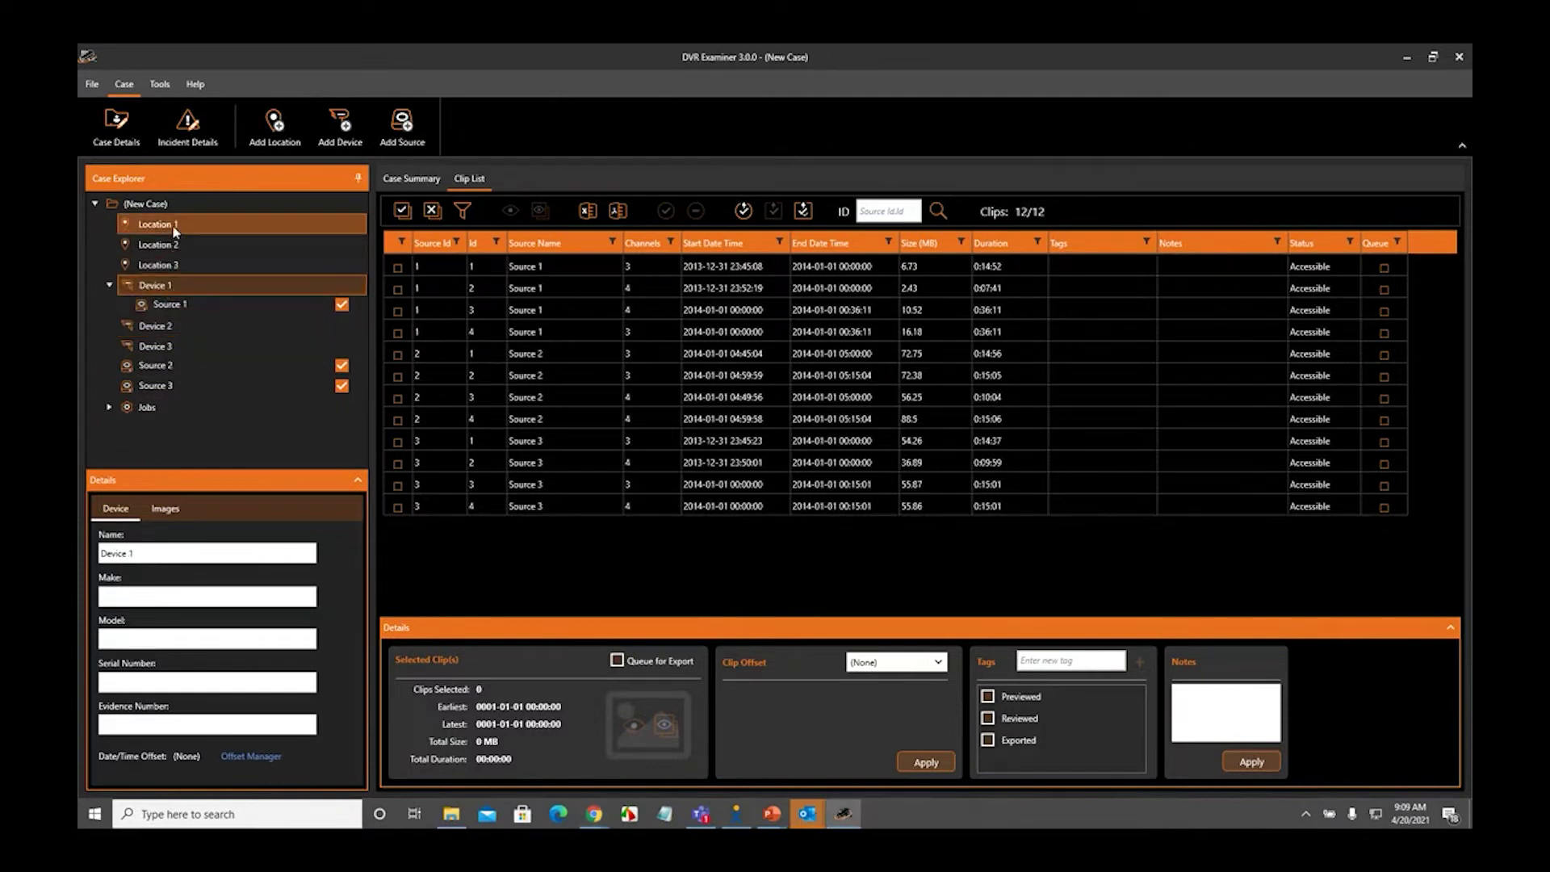
click(175, 231)
click(168, 289)
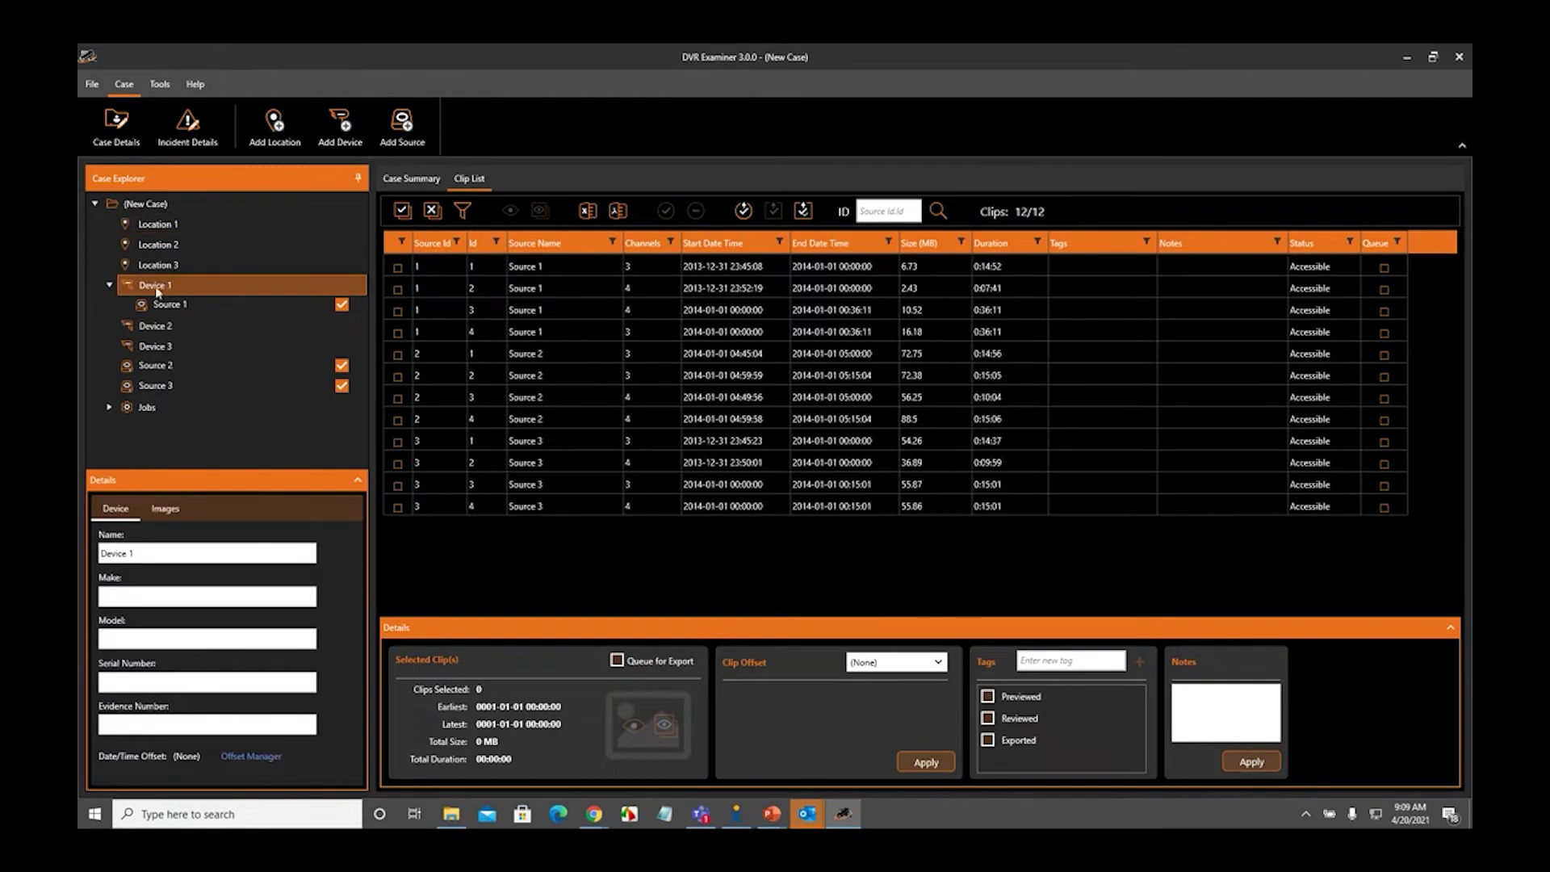
drag(148, 280, 160, 234)
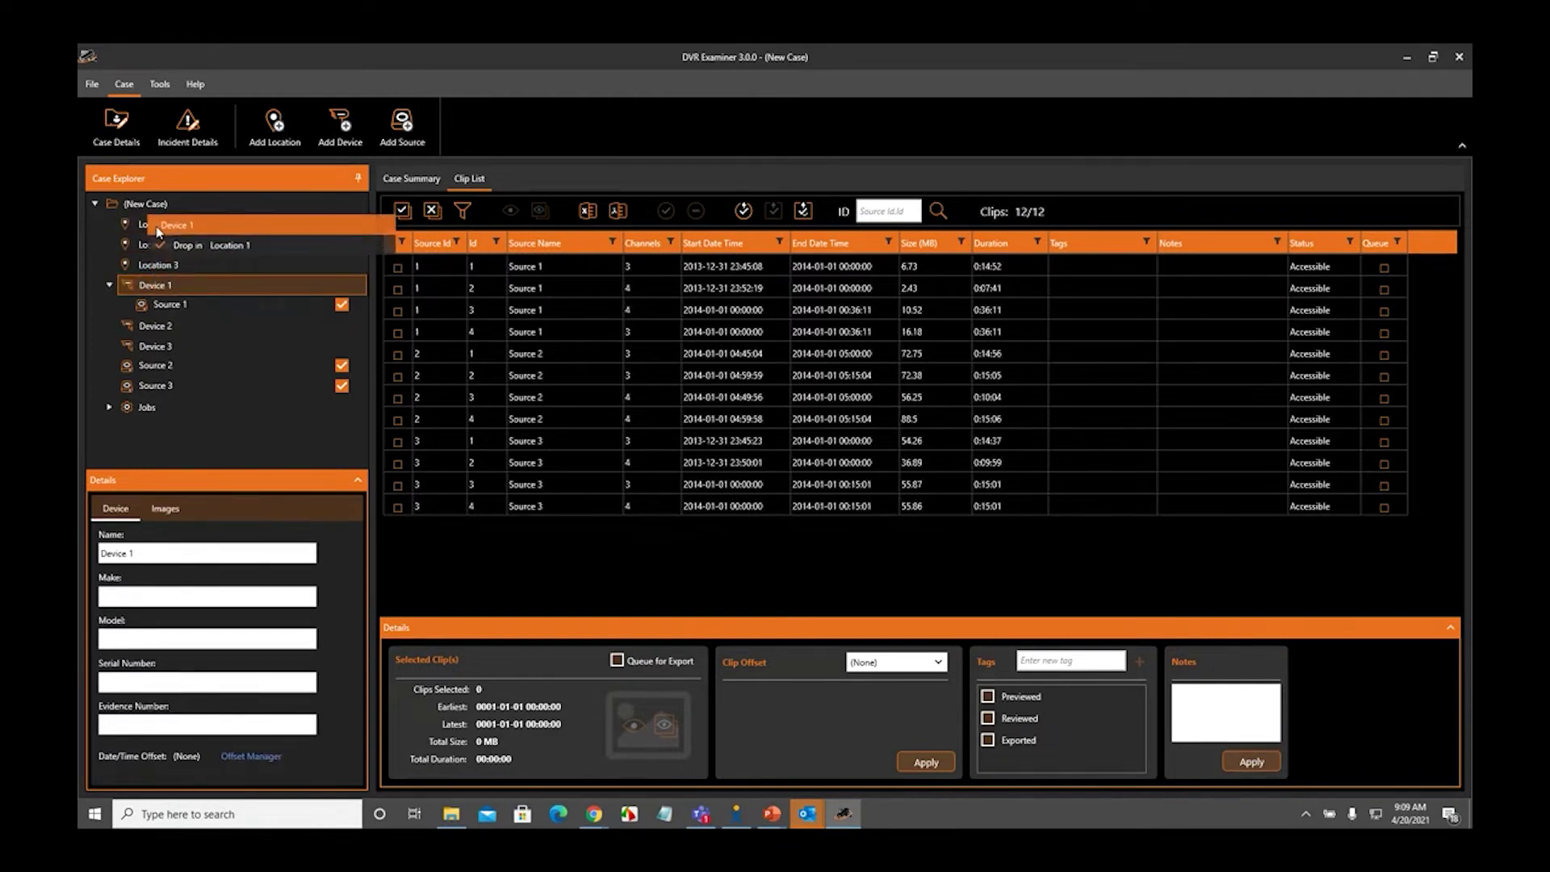
drag(157, 232, 168, 231)
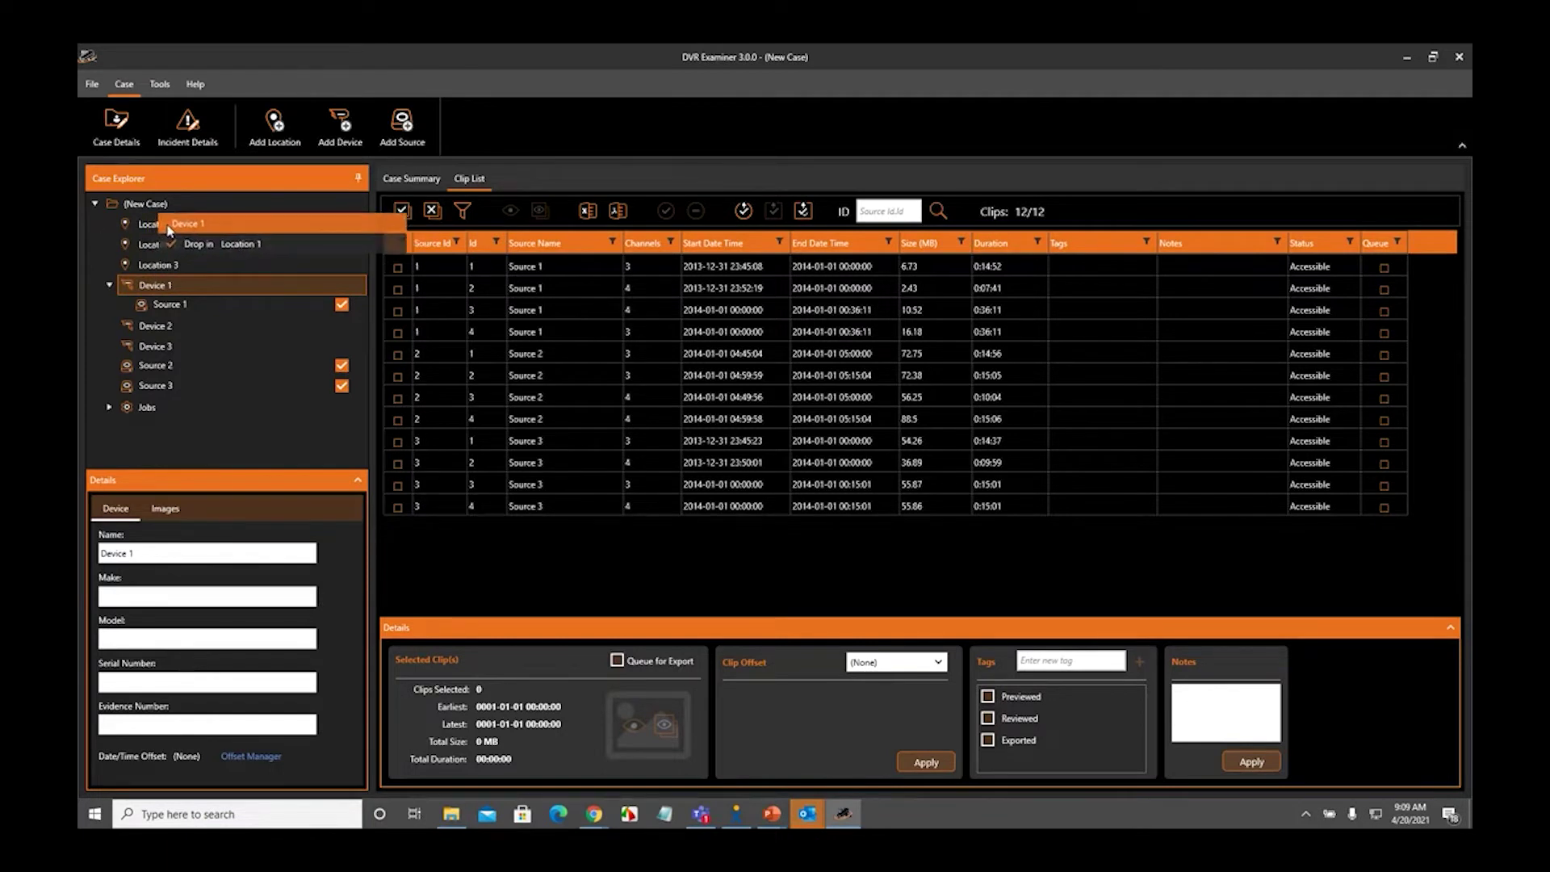
drag(170, 231, 171, 232)
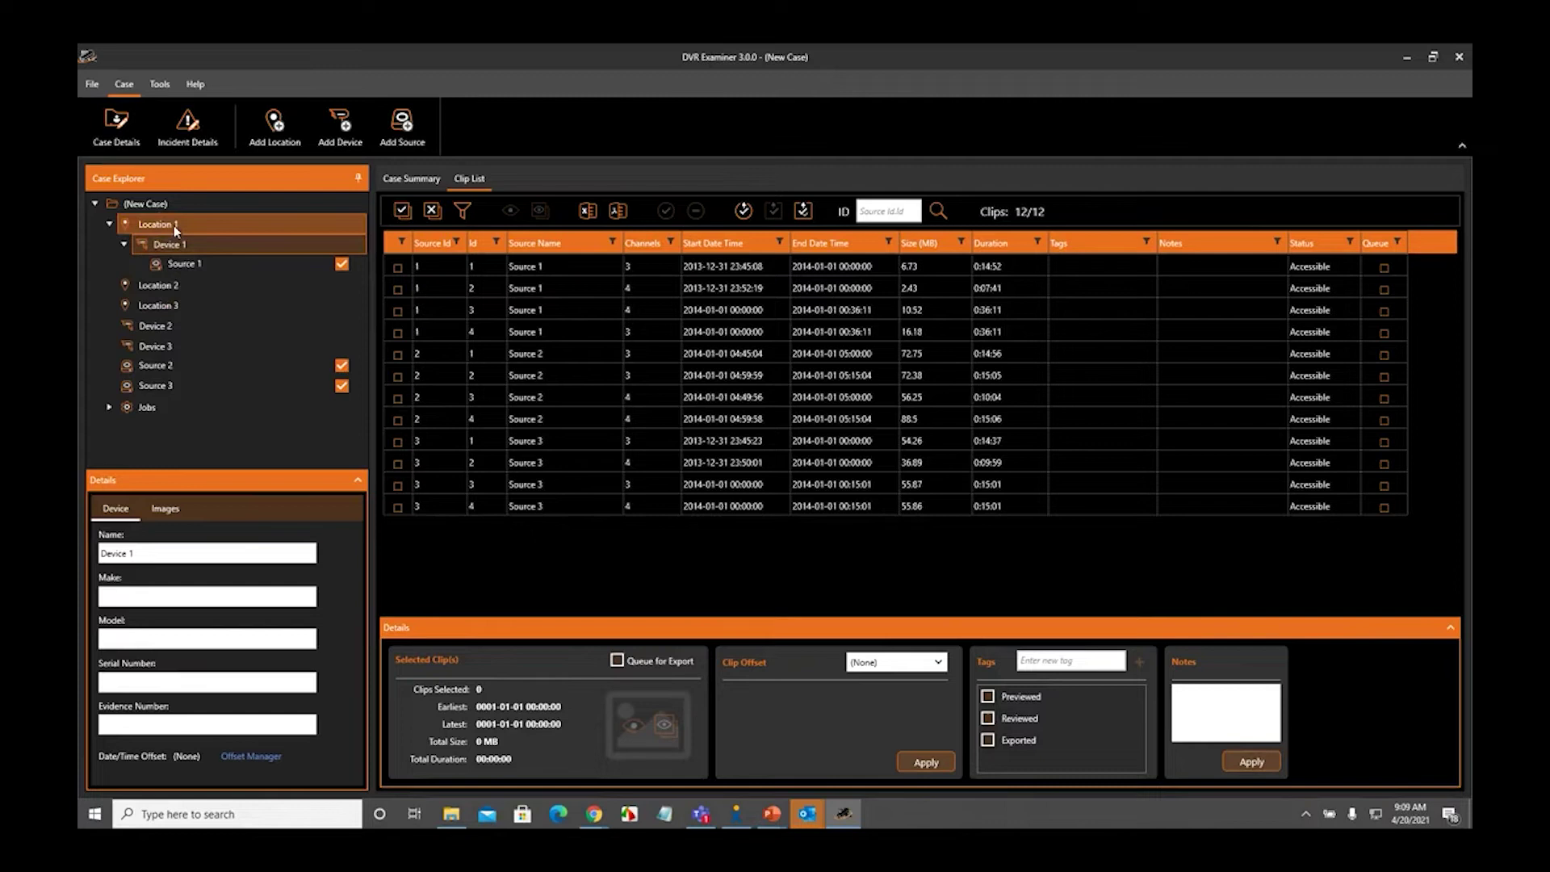
click(215, 310)
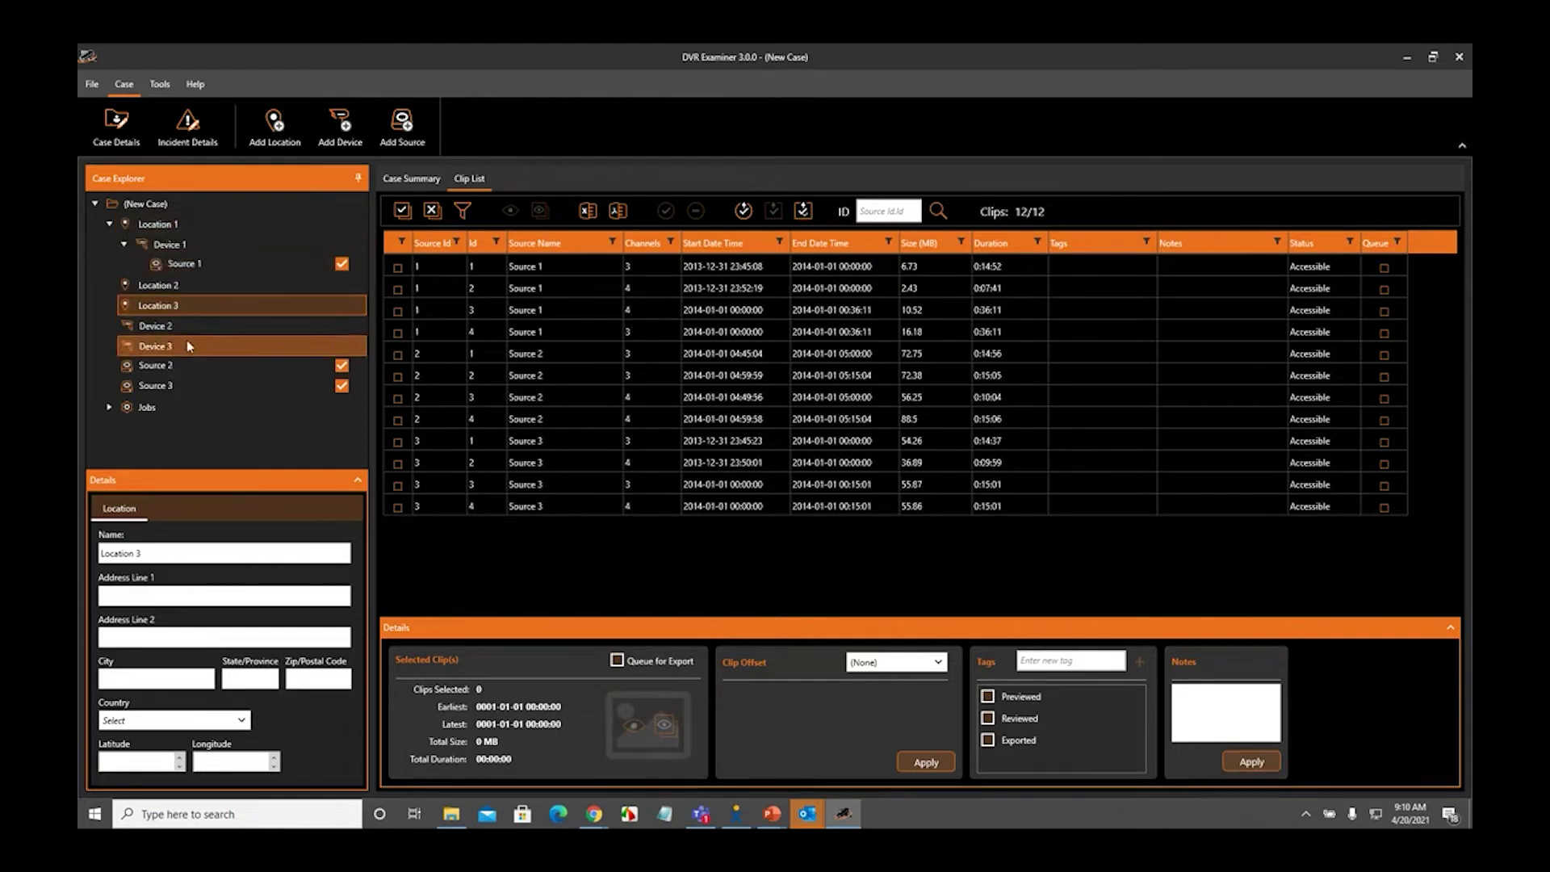
Nest Device 2 under Location 2, Source 2 under Device 2, Device 3 under Location 3, and Source 3 under Device 2
drag(157, 326, 162, 286)
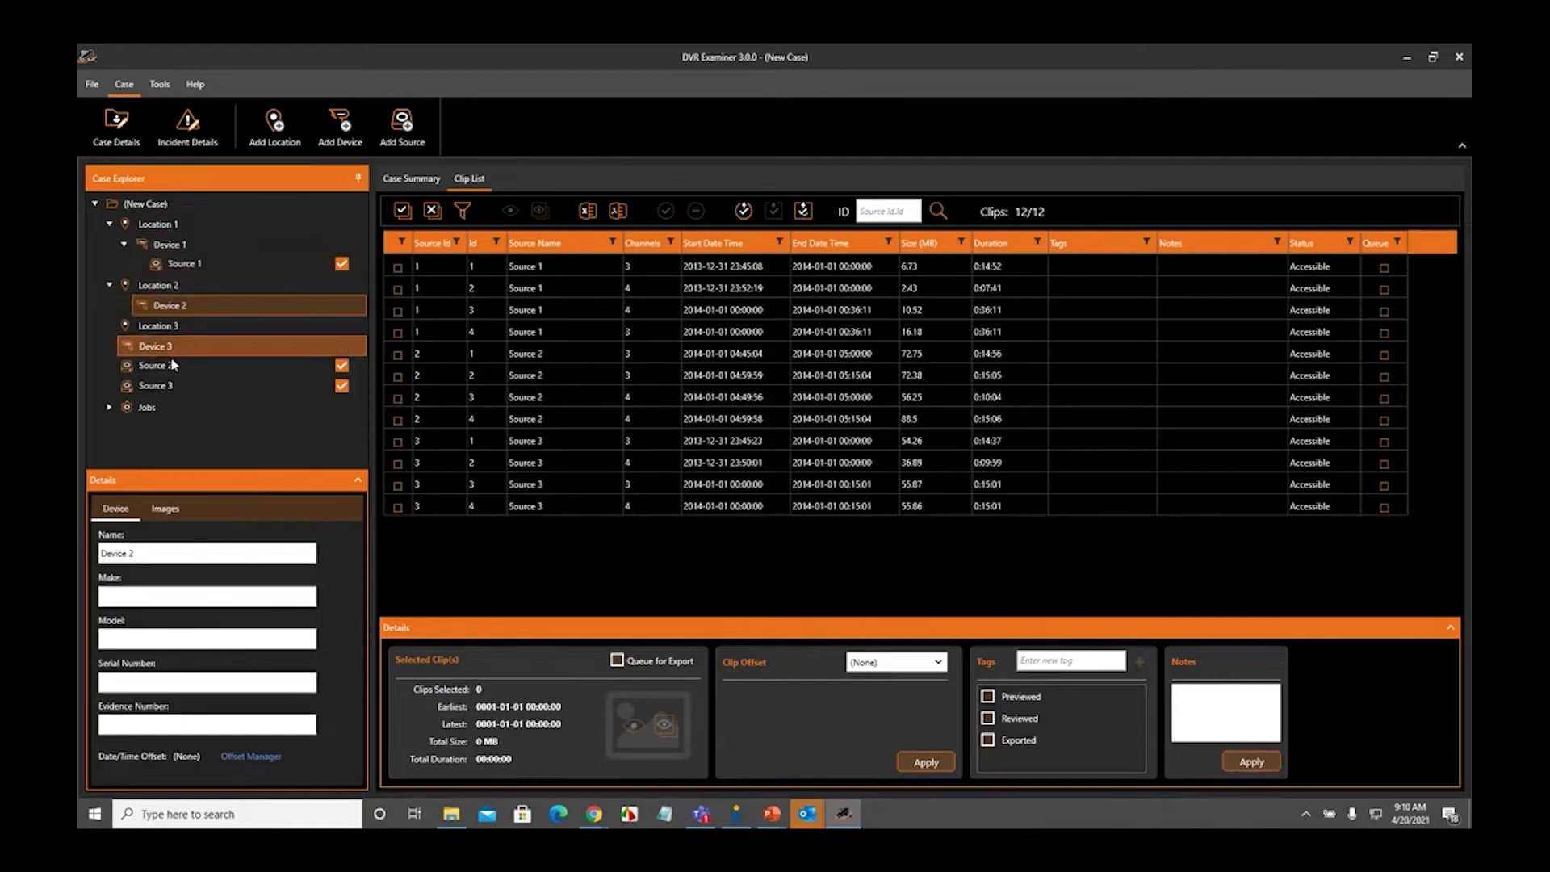
drag(167, 361, 182, 310)
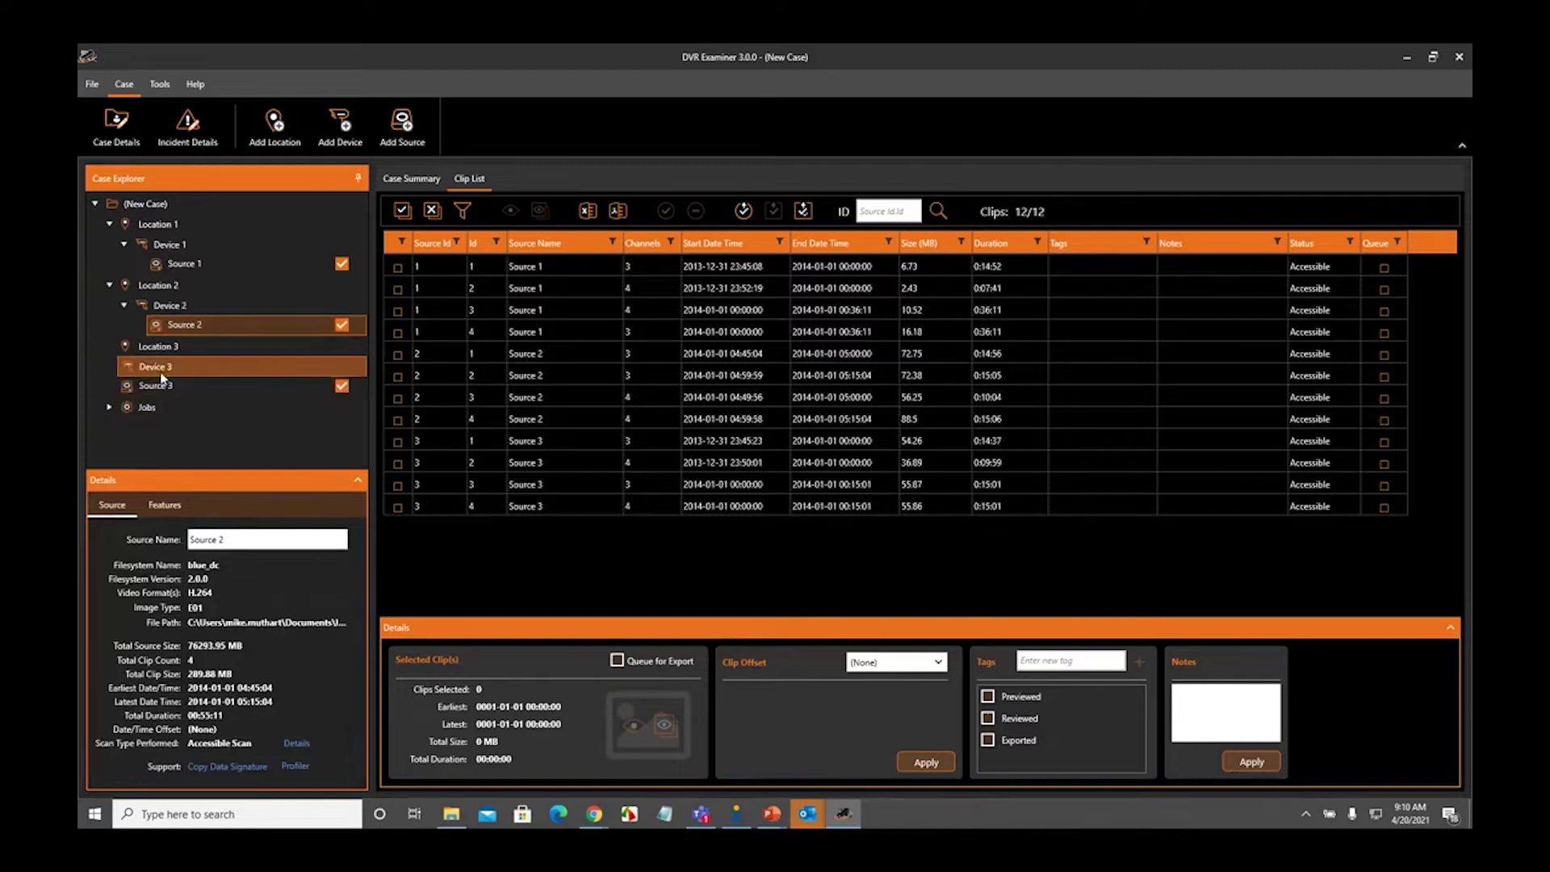
mouse_move(159, 369)
mouse_down()
mouse_move(160, 353)
mouse_move(167, 367)
mouse_up()
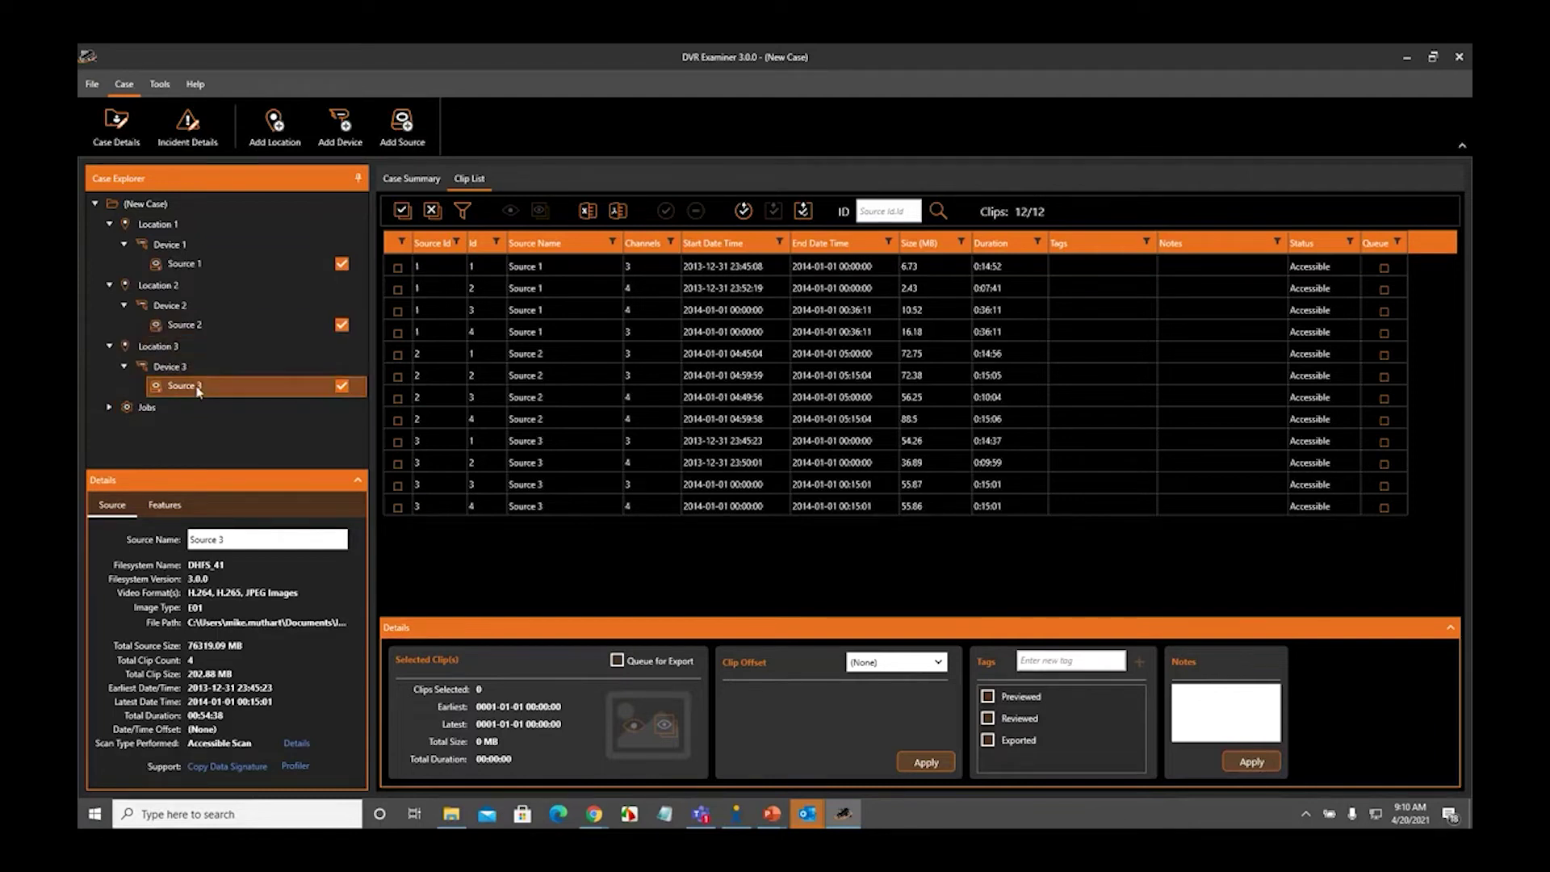
drag(197, 390, 177, 314)
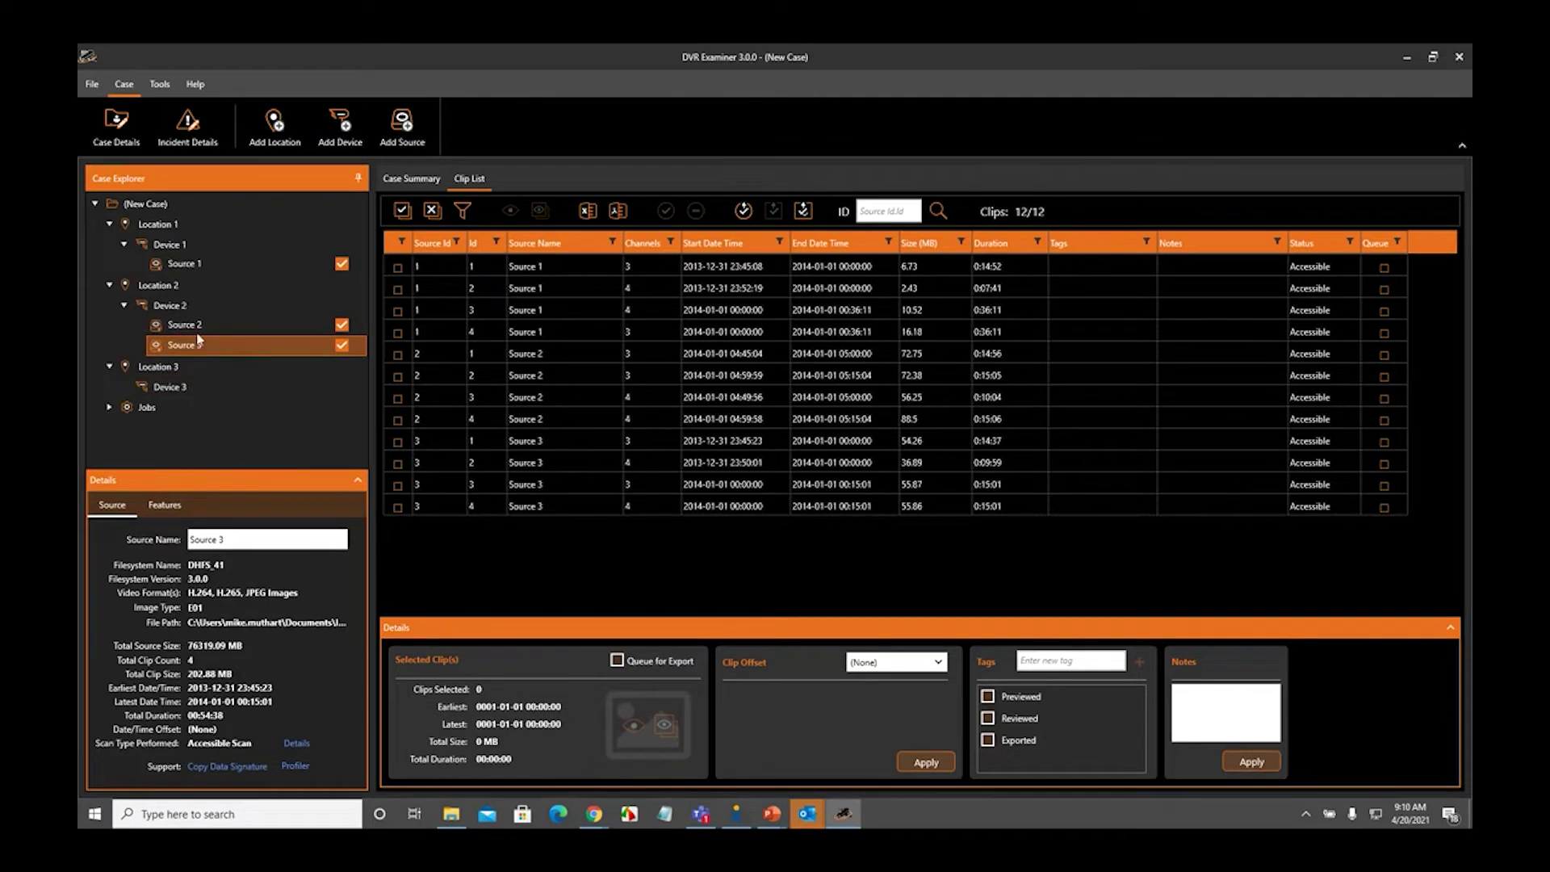
Select Device 2 to show its 12 clips from Sources 2 and 3
click(170, 310)
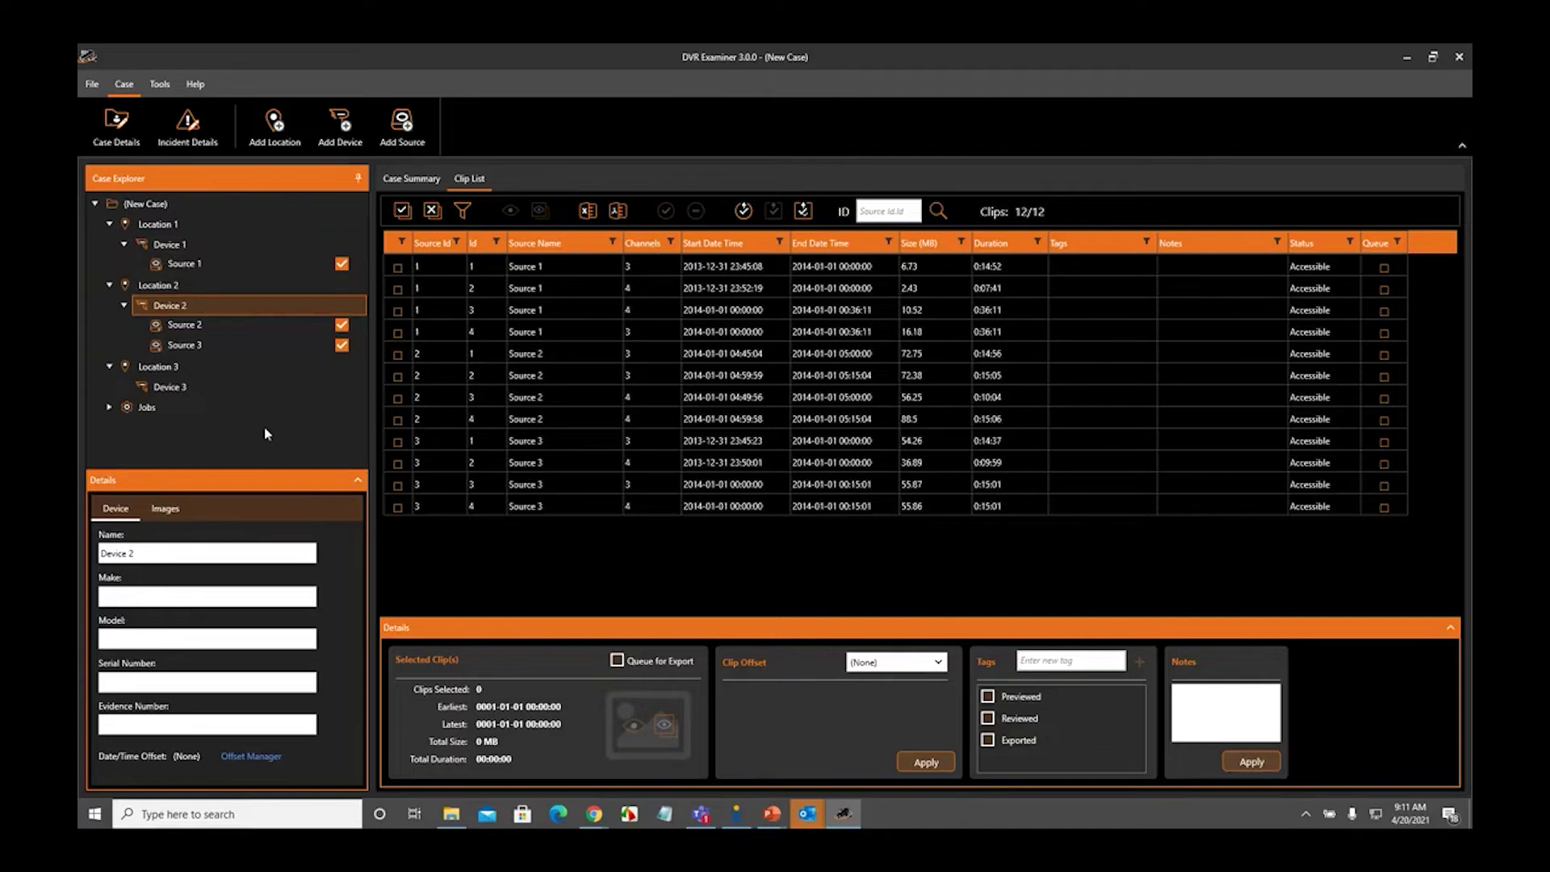
click(215, 347)
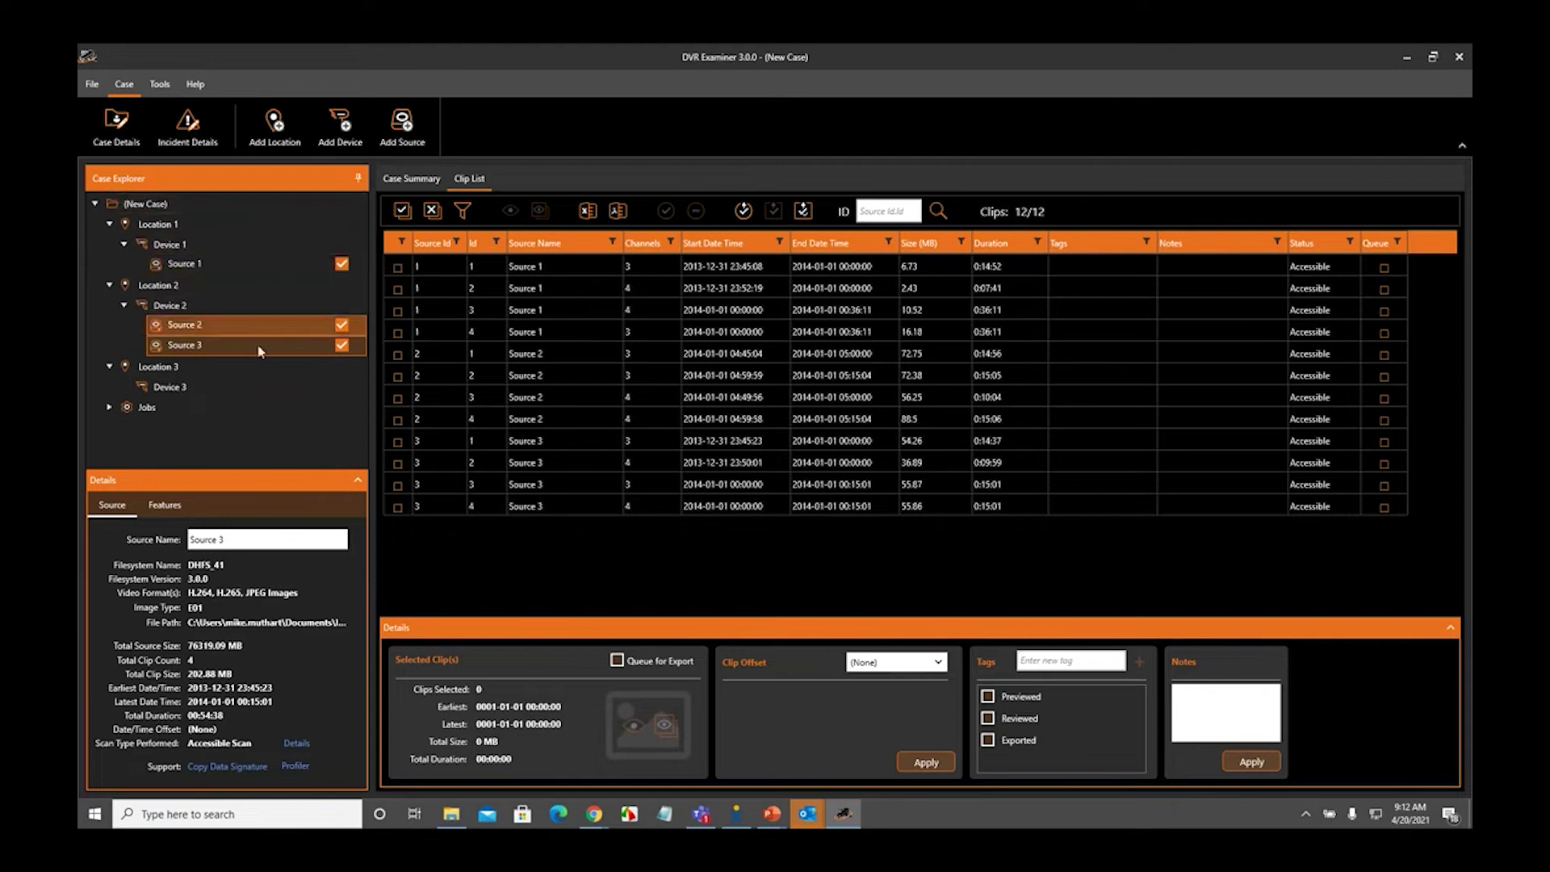
click(203, 207)
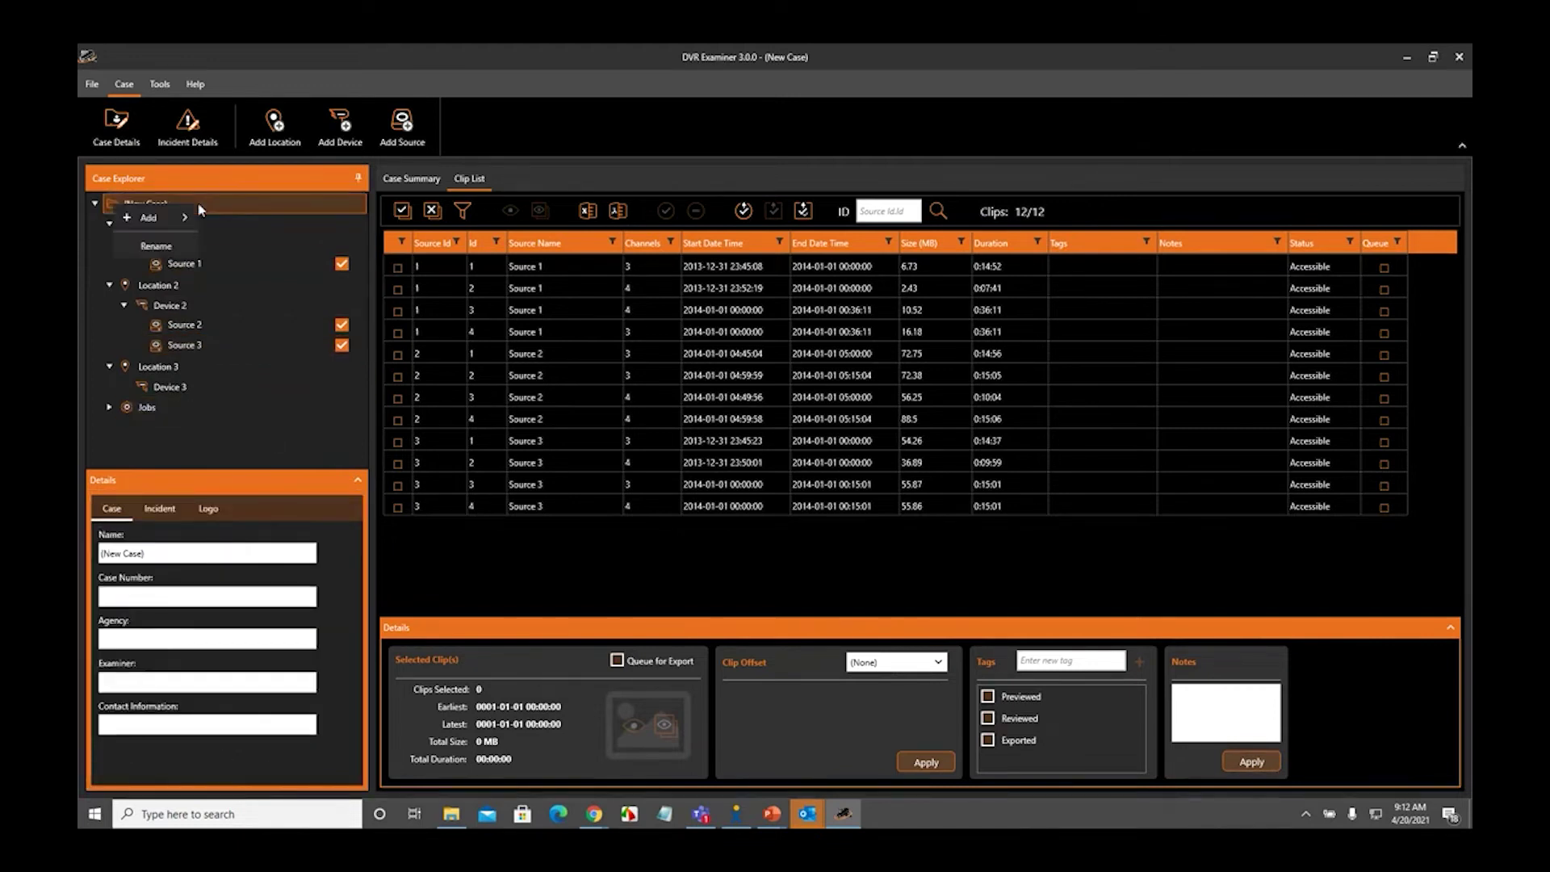
right_click(200, 209)
click(494, 133)
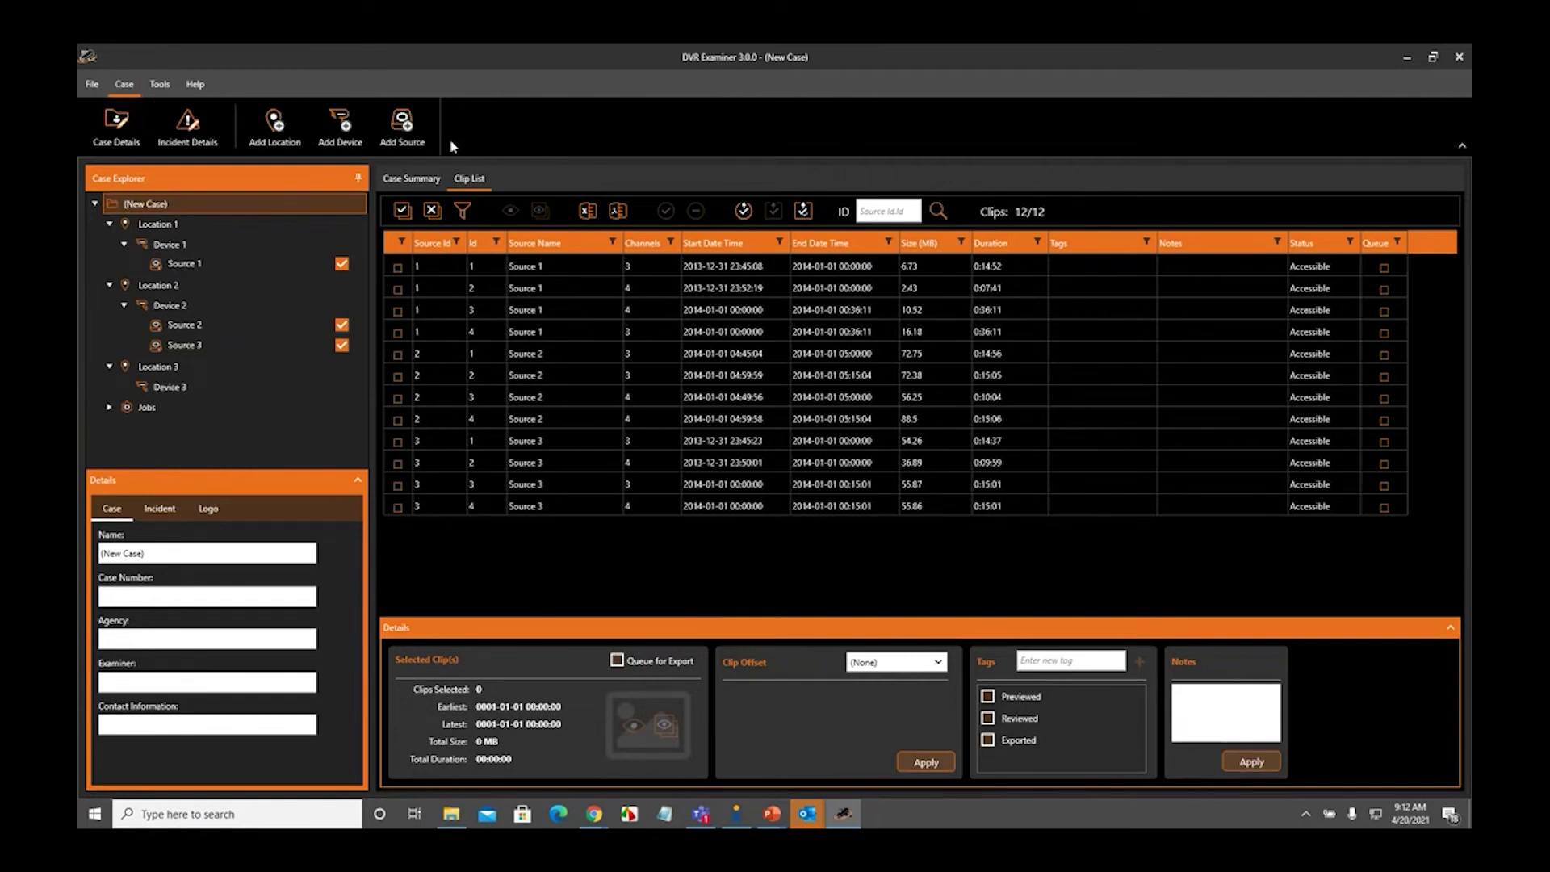
click(346, 123)
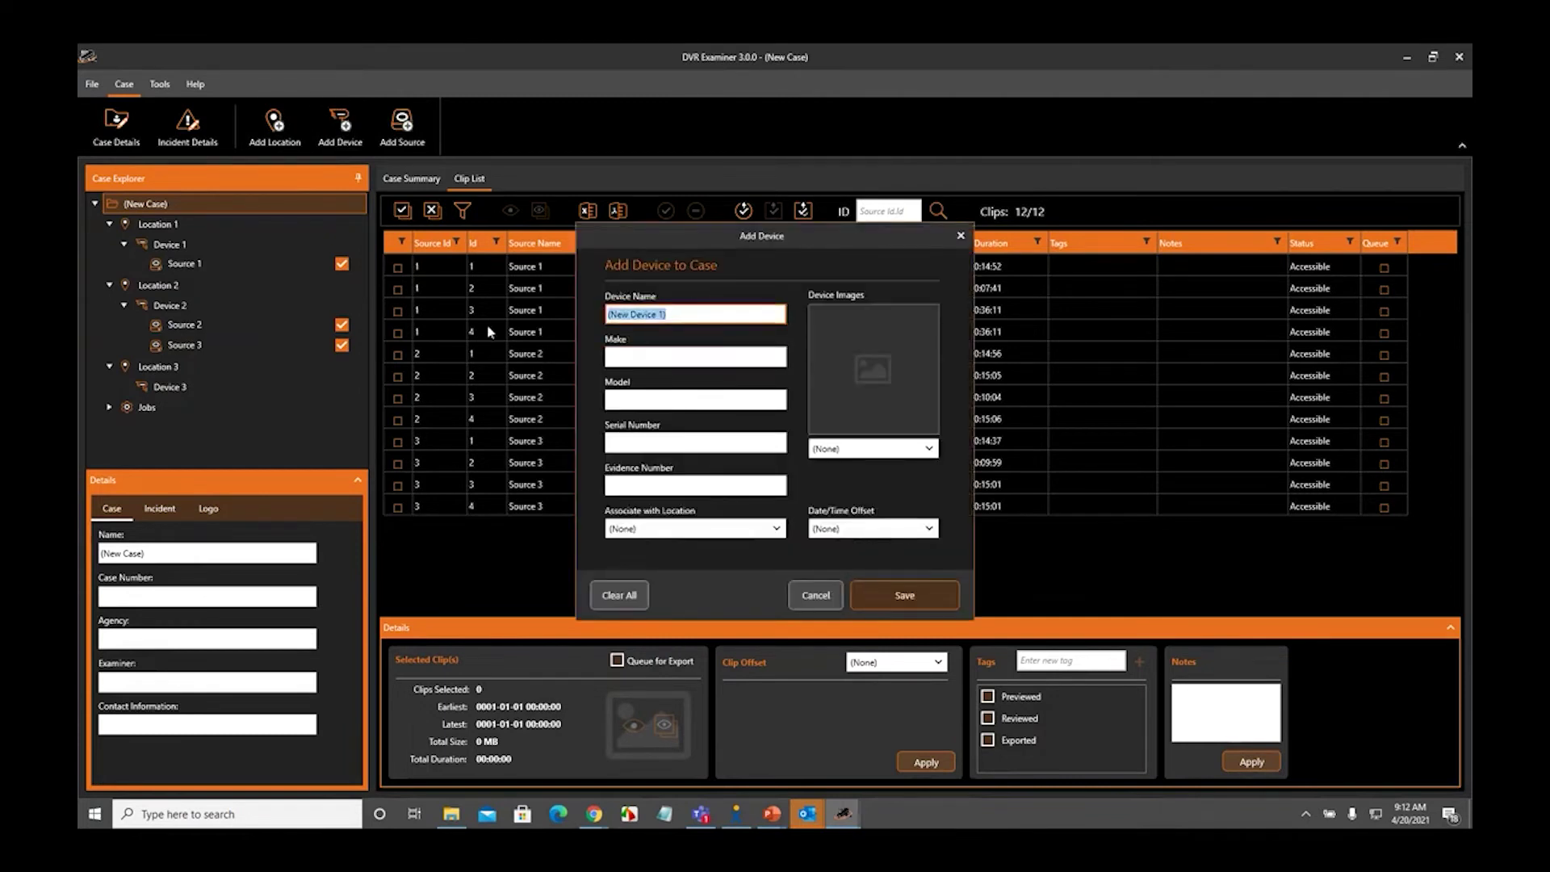
Name a new device, associate it with Location 2, and save it to the case
text(Device 3)
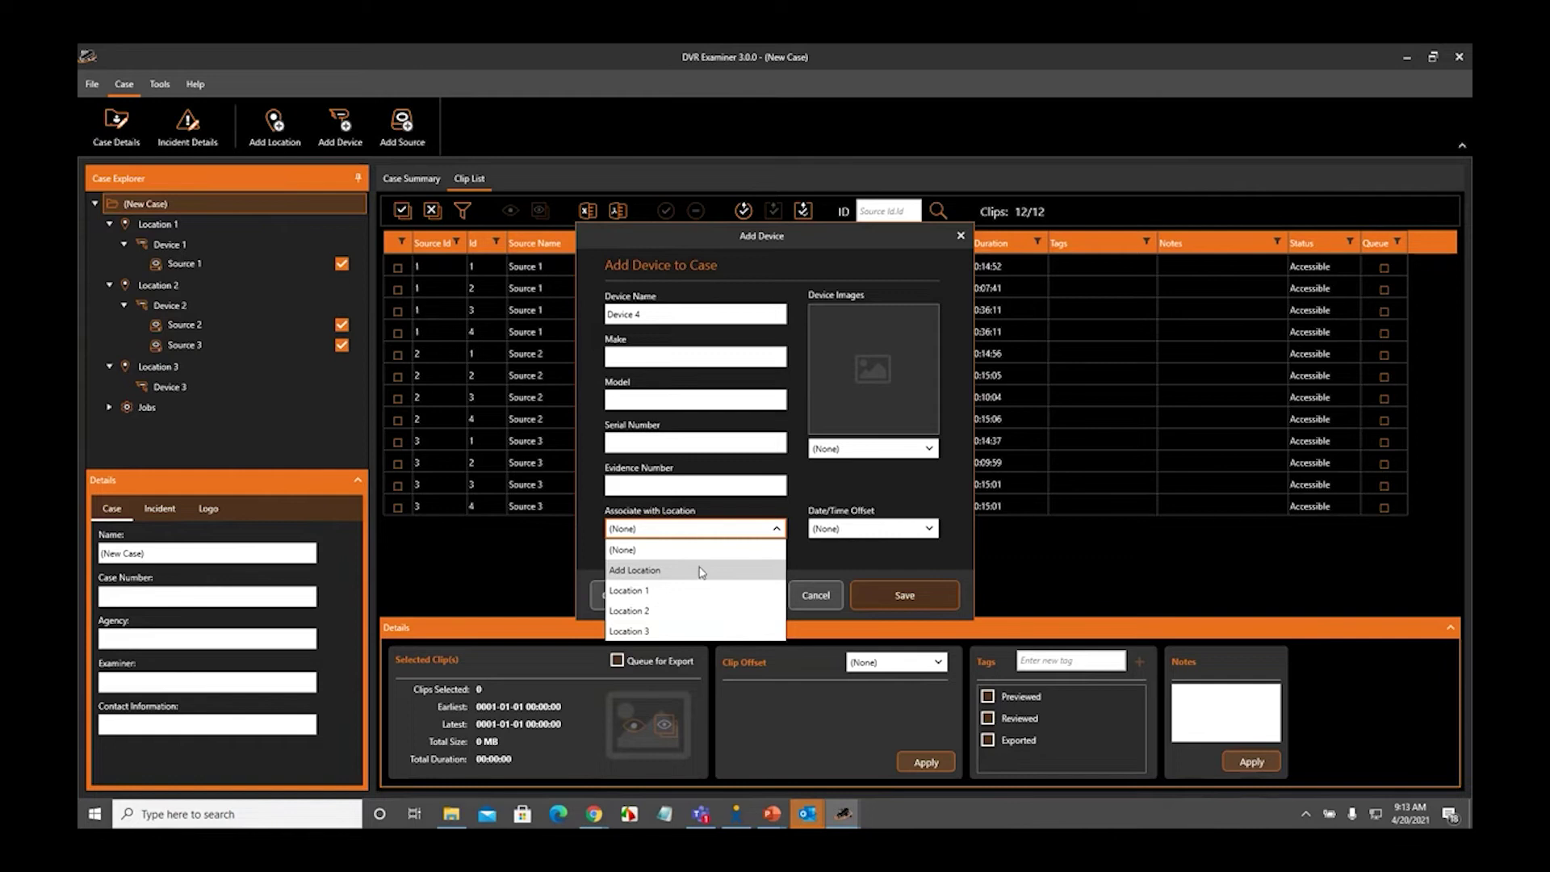
click(696, 612)
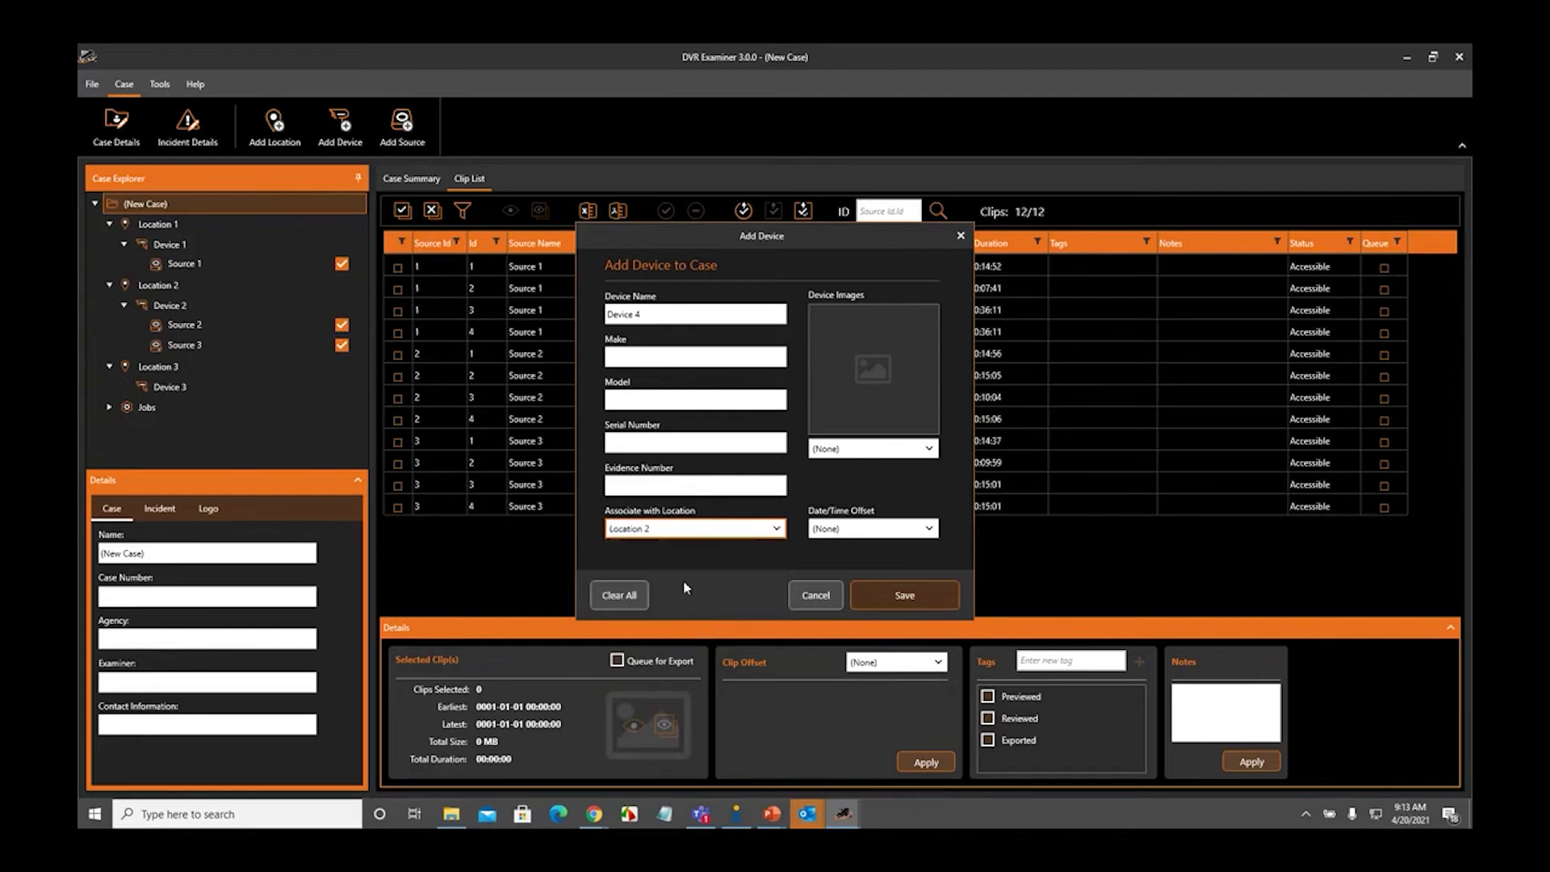
click(903, 597)
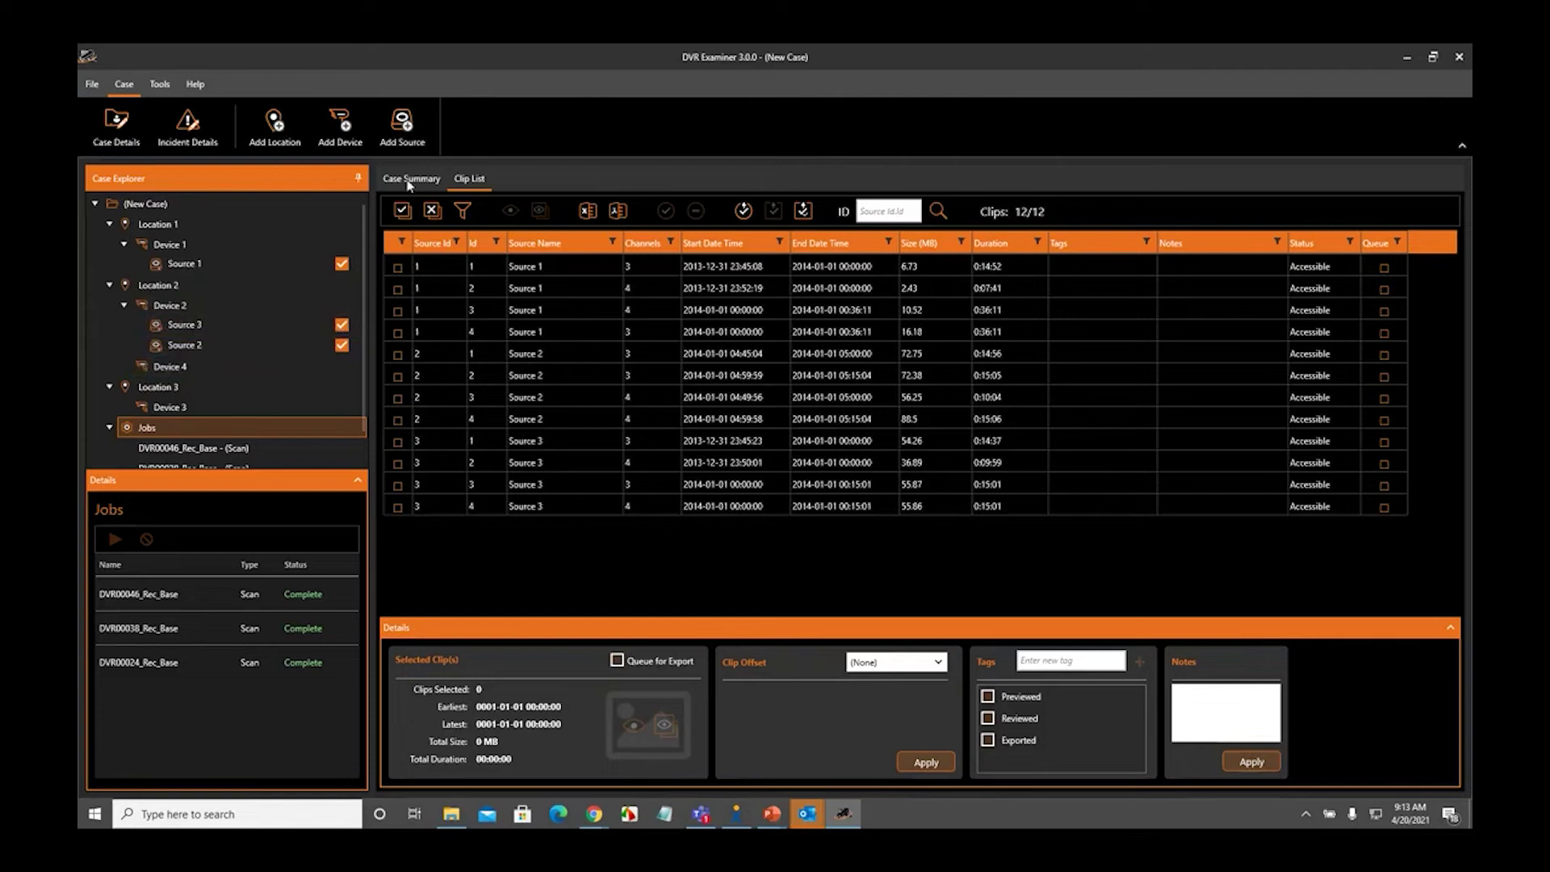
Load the image DVR00003_Rec_Base.E01 as a new source and open its Source Details for editing
click(402, 123)
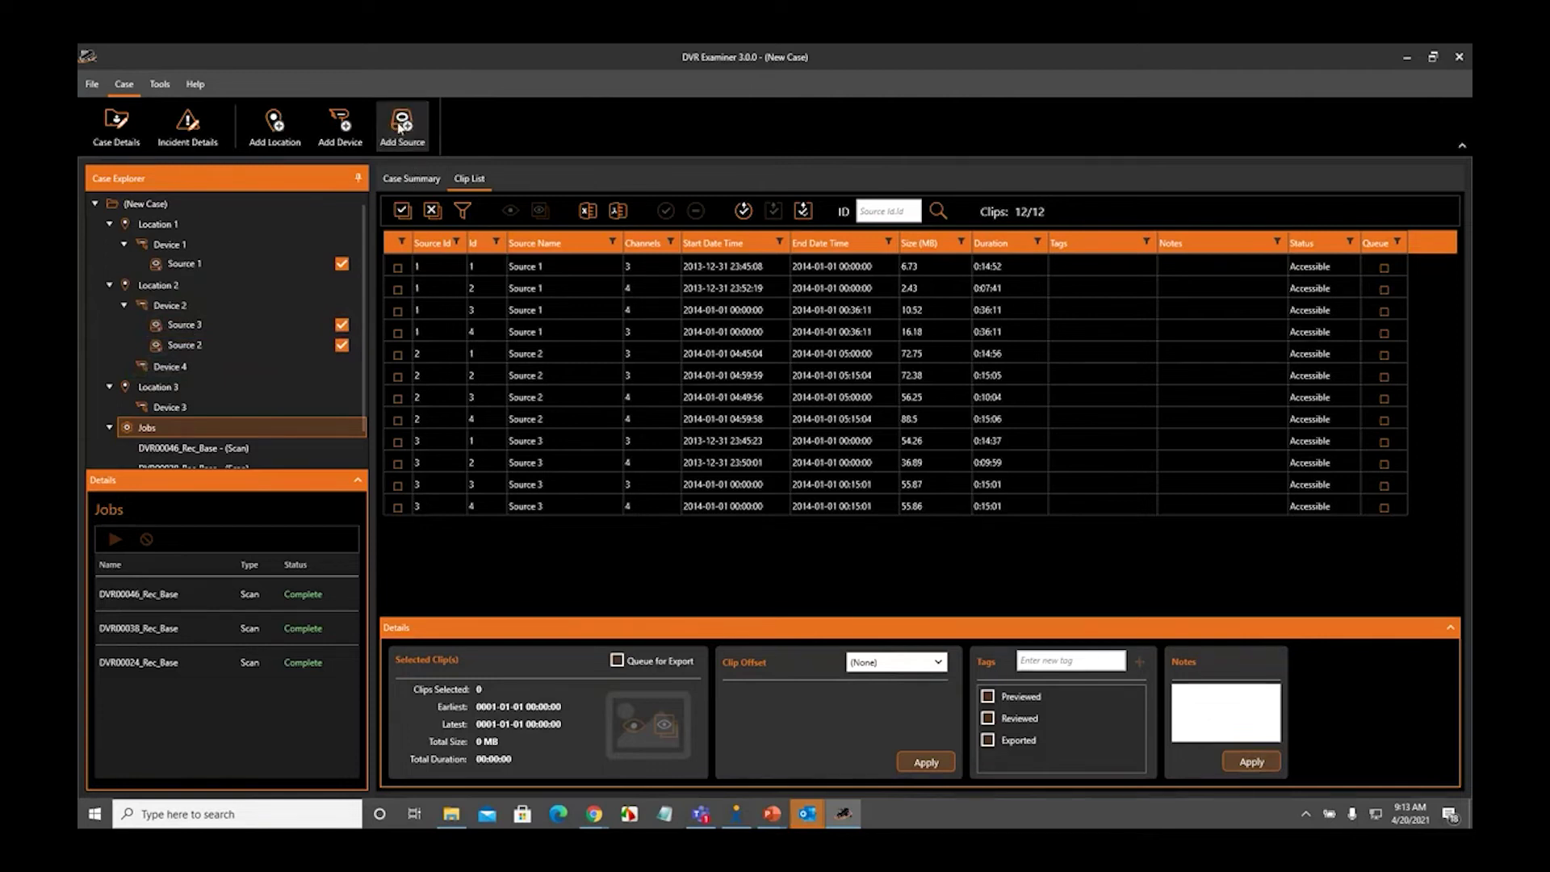
click(685, 344)
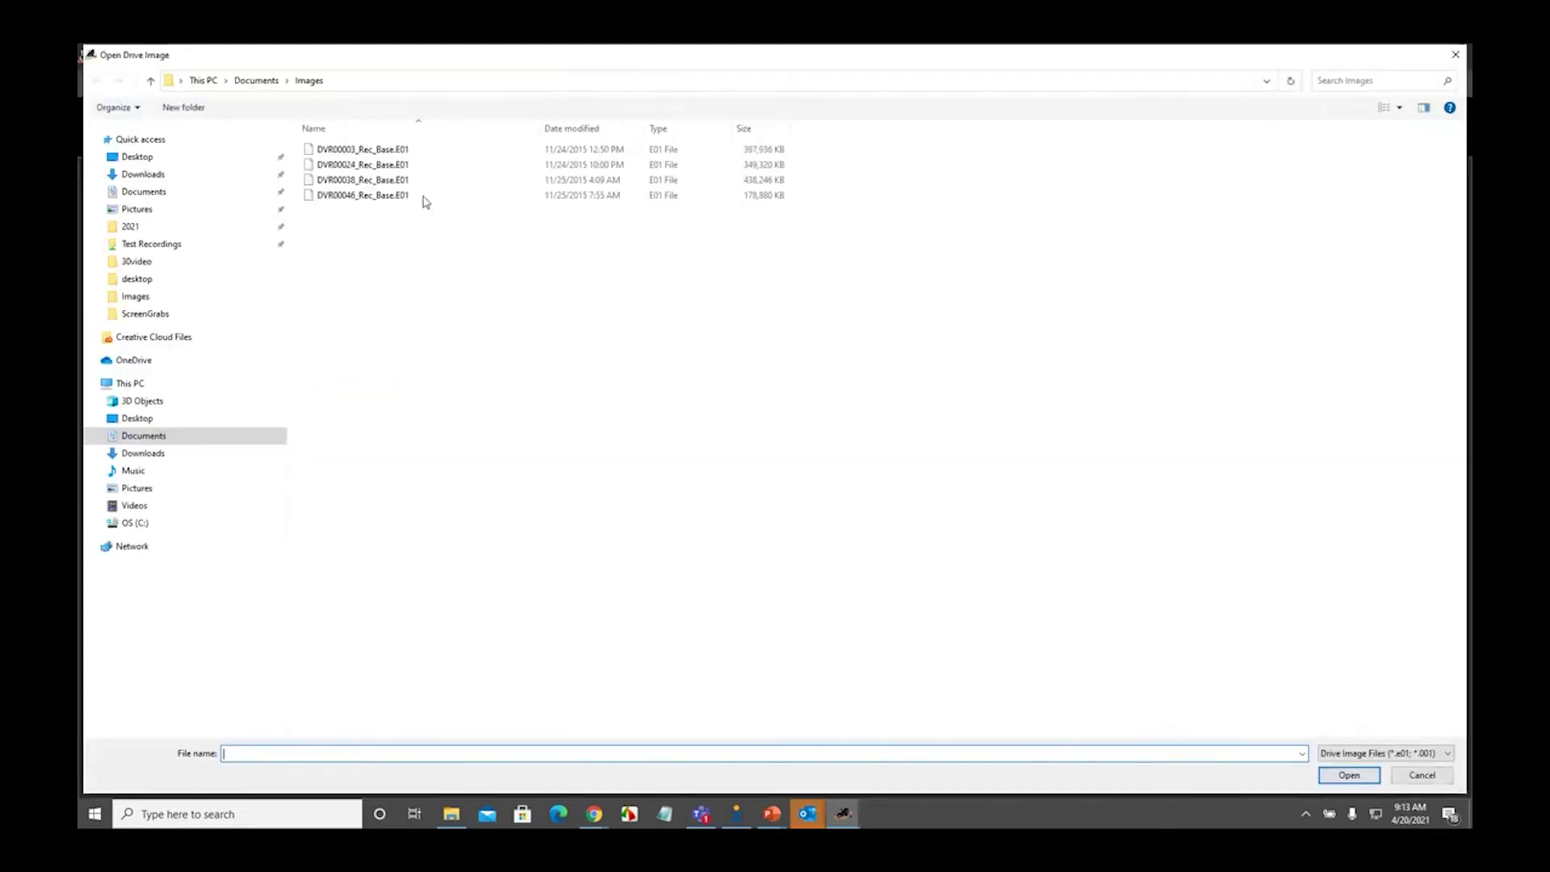
click(377, 152)
double_click(378, 153)
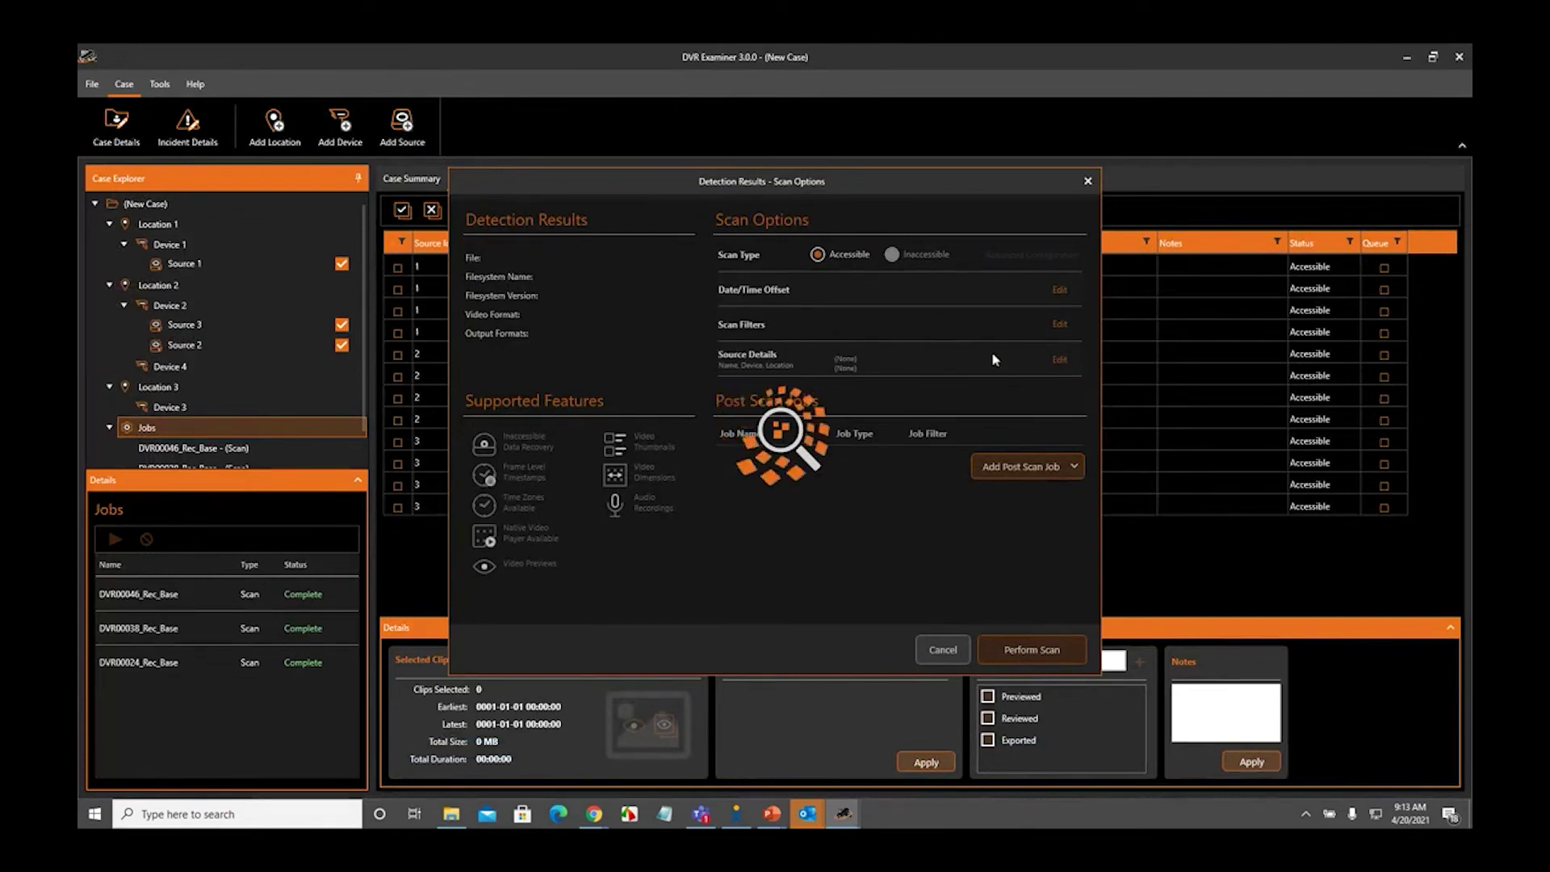
click(1059, 360)
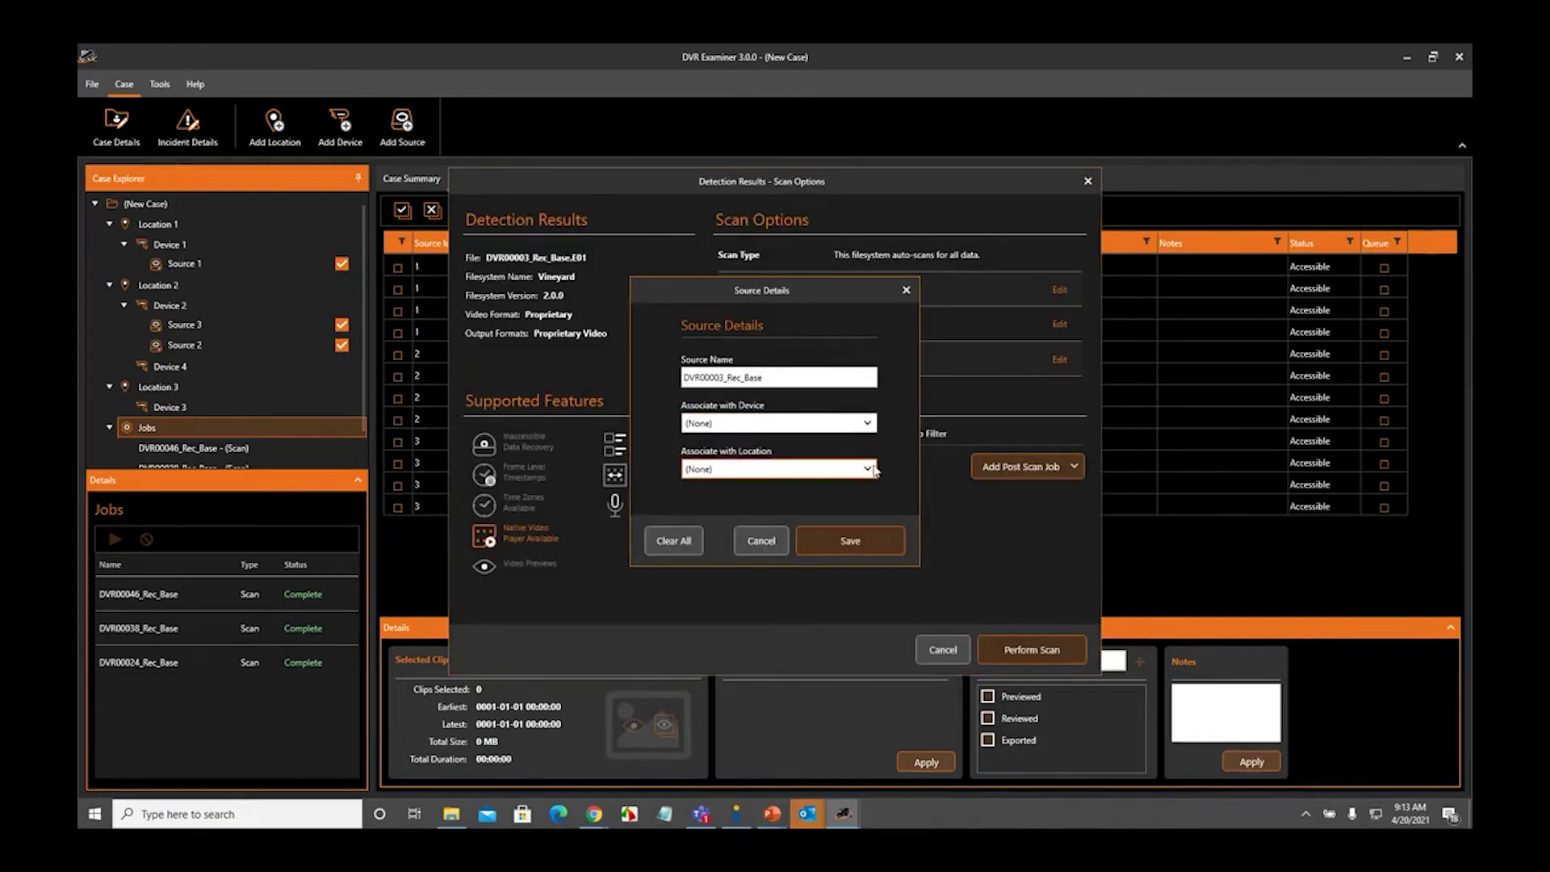
Save the source with no device and Location 3, then close Scan Options without scanning
click(871, 428)
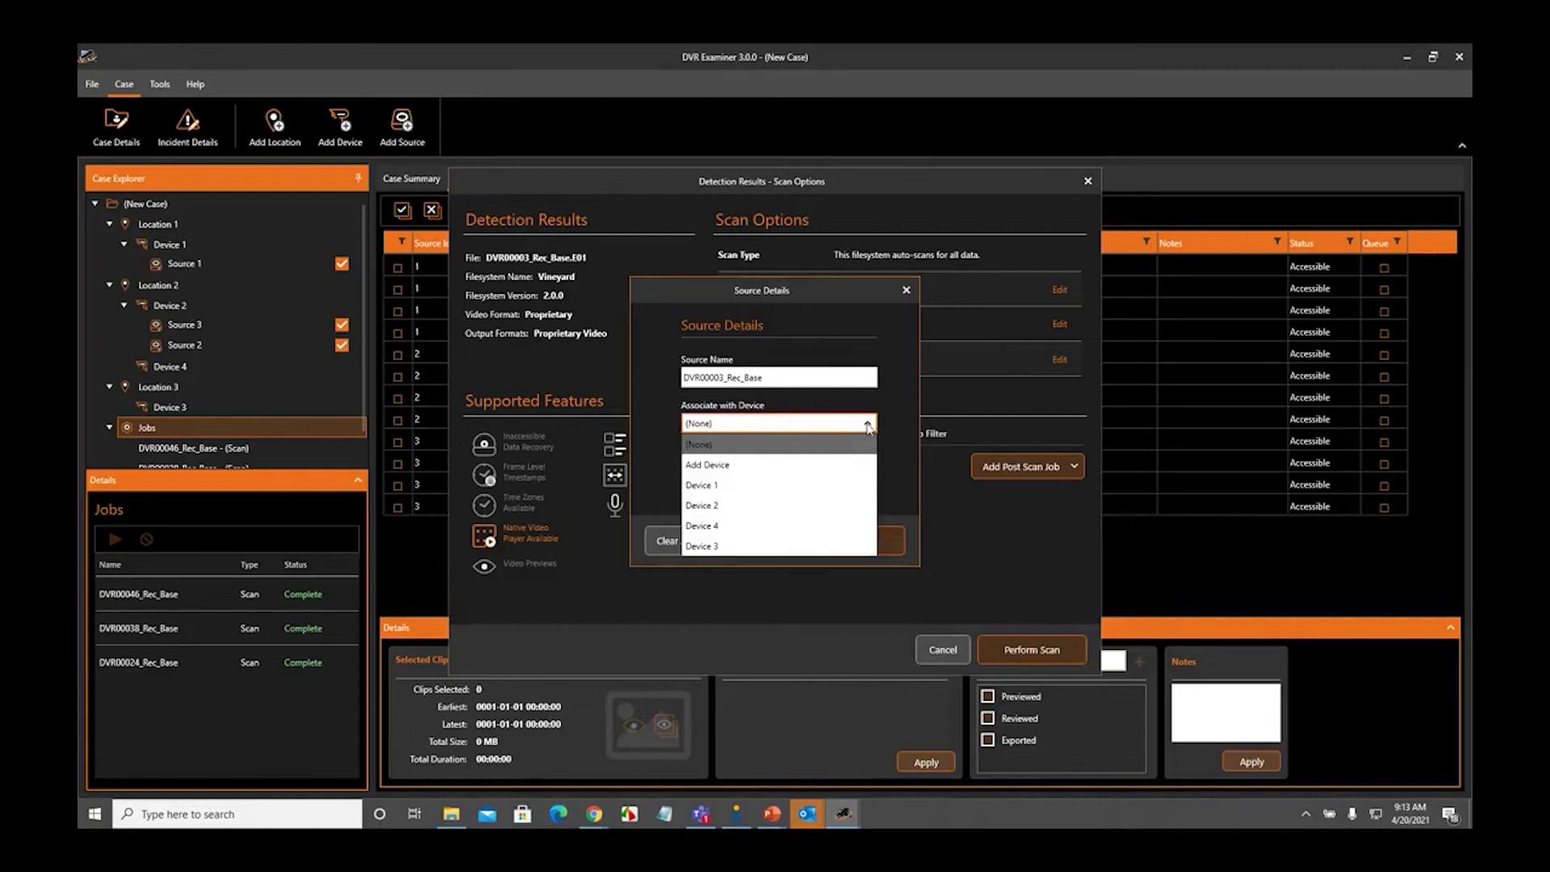
click(762, 505)
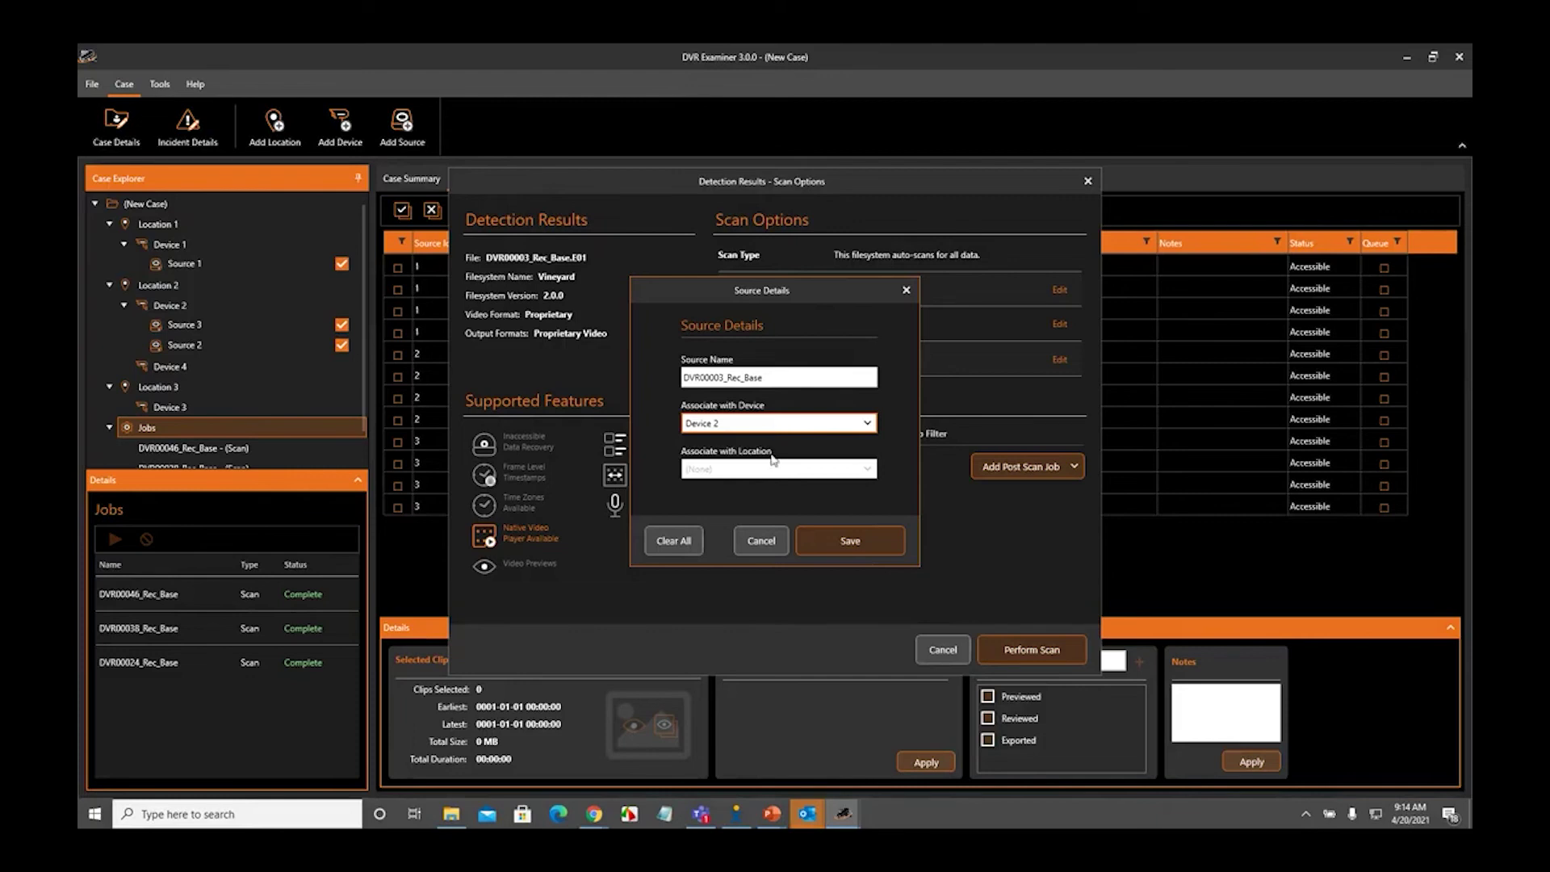
click(817, 425)
click(773, 446)
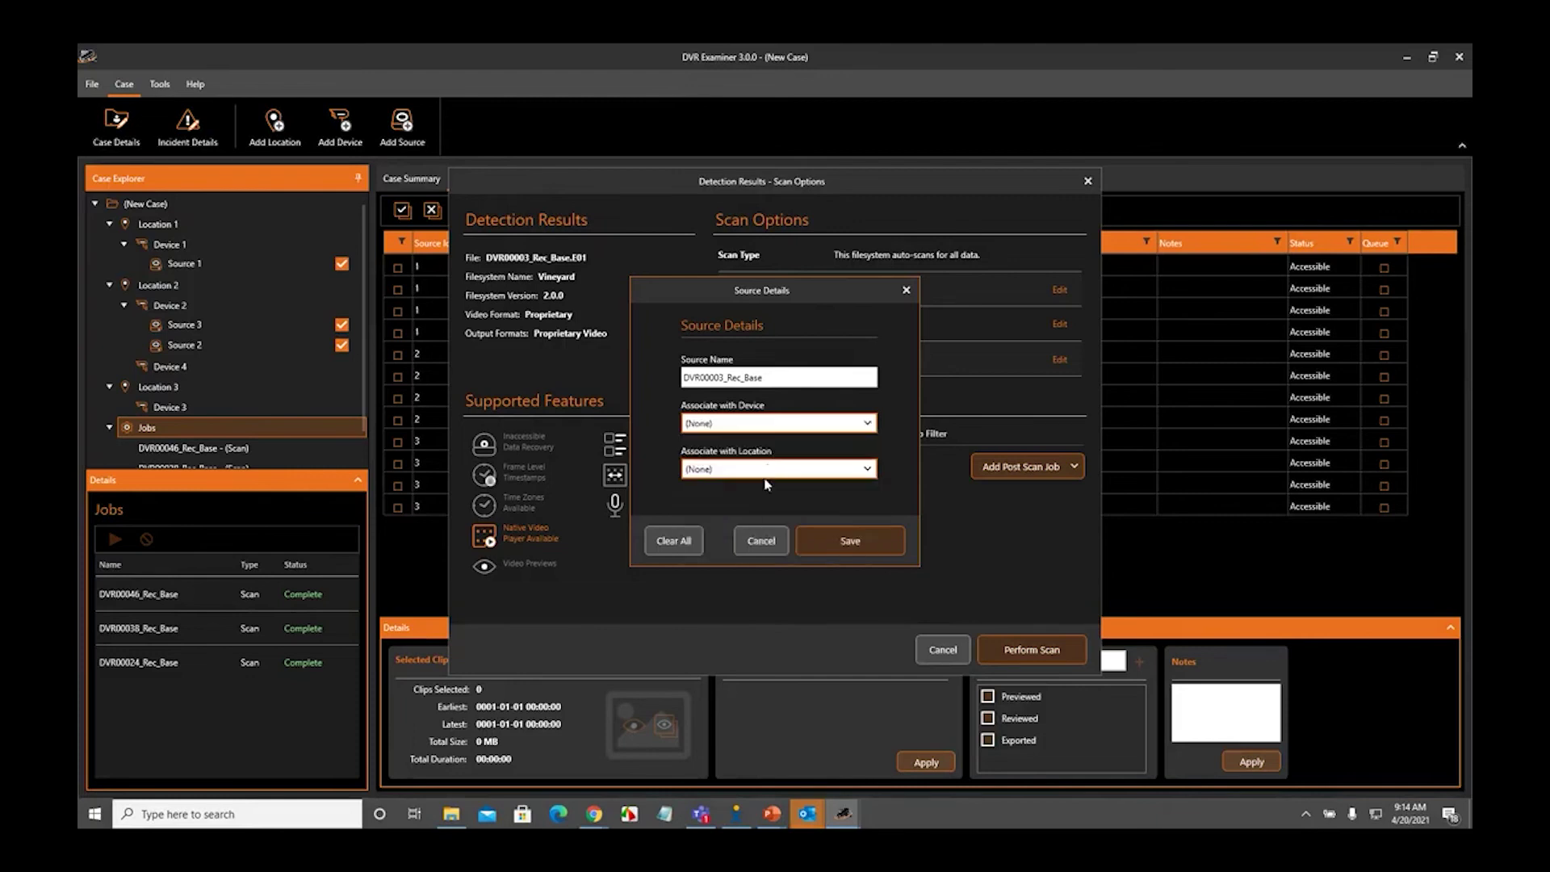
click(766, 470)
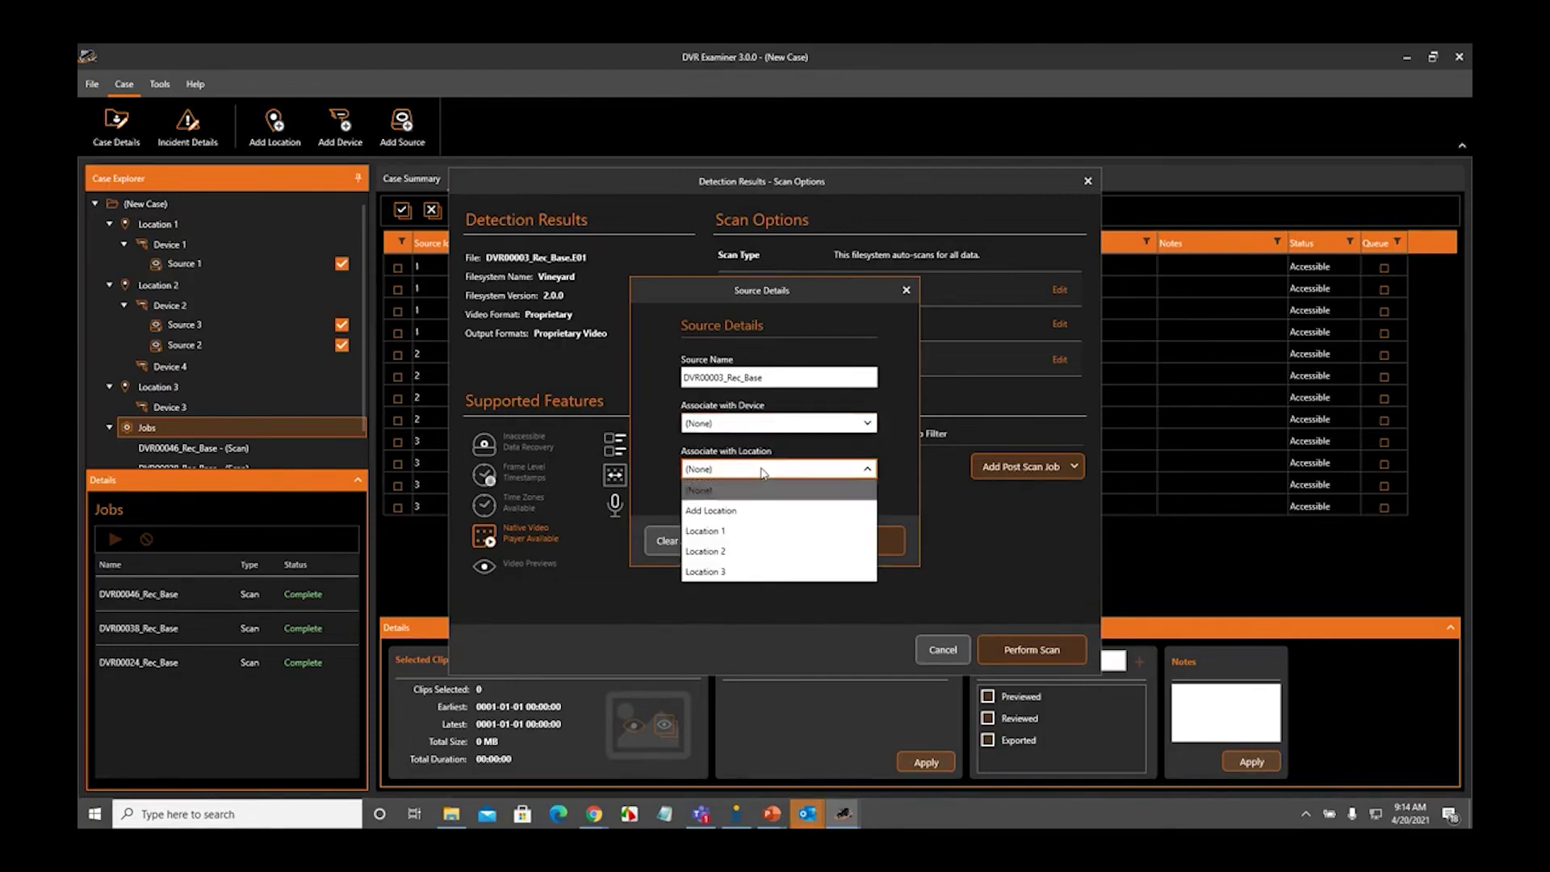
click(755, 571)
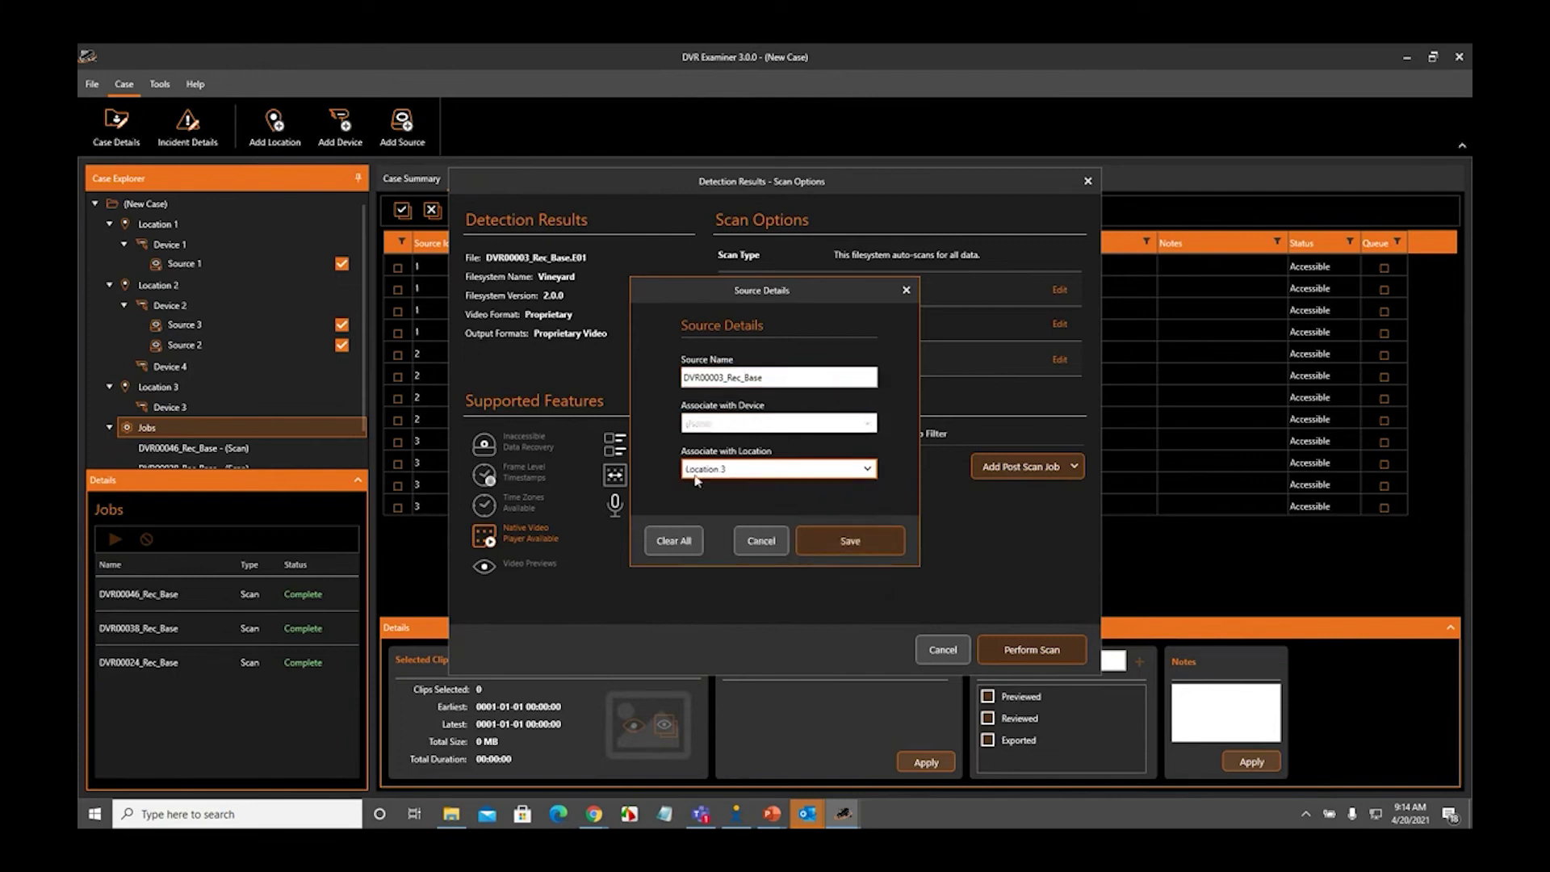
click(874, 534)
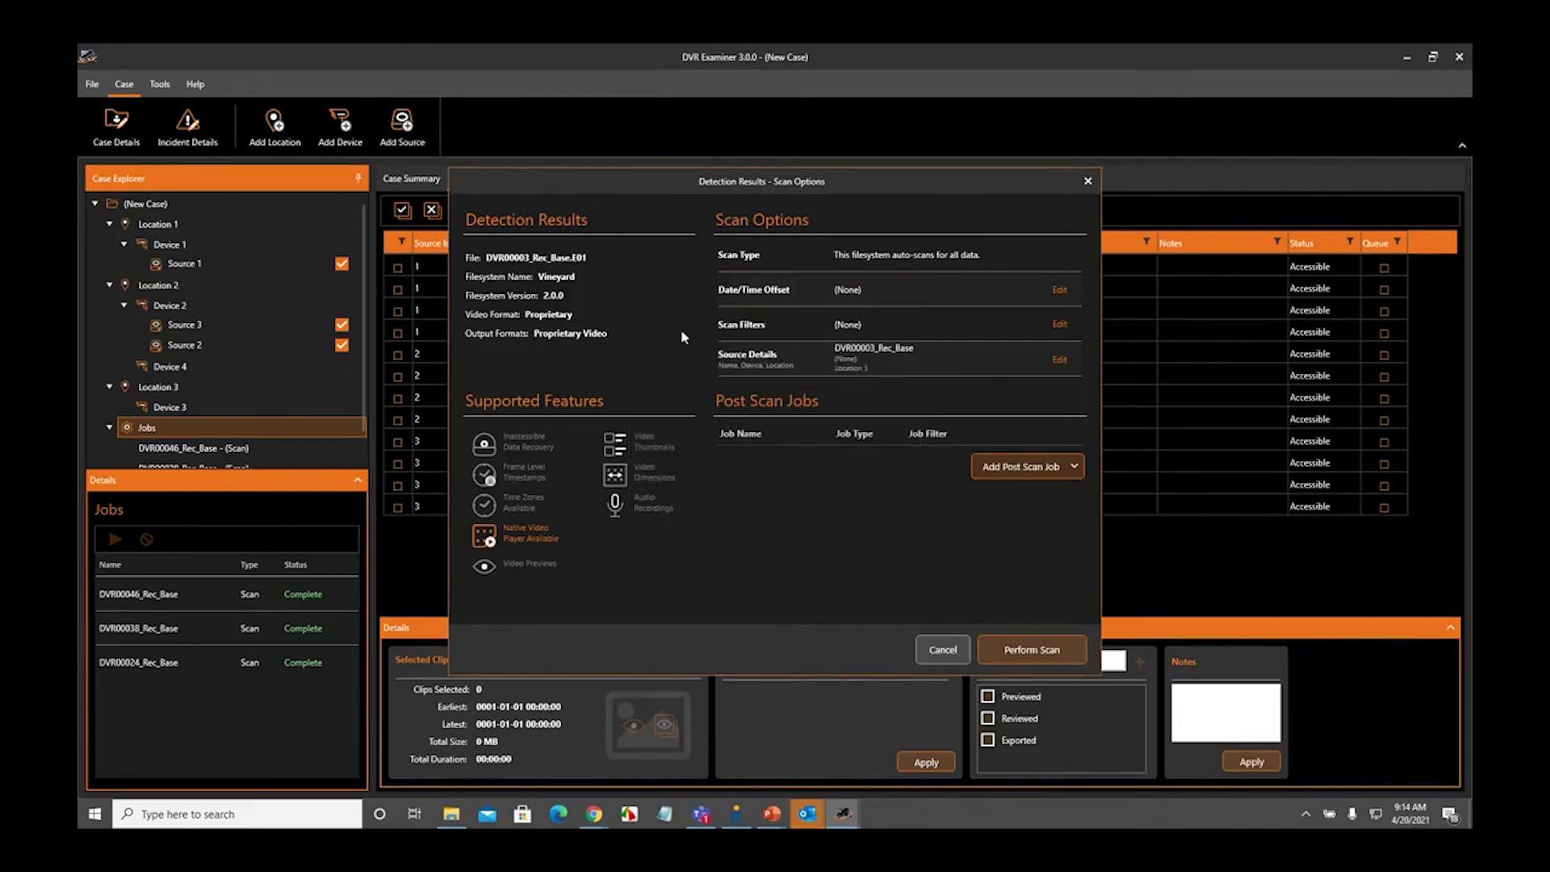
click(1087, 185)
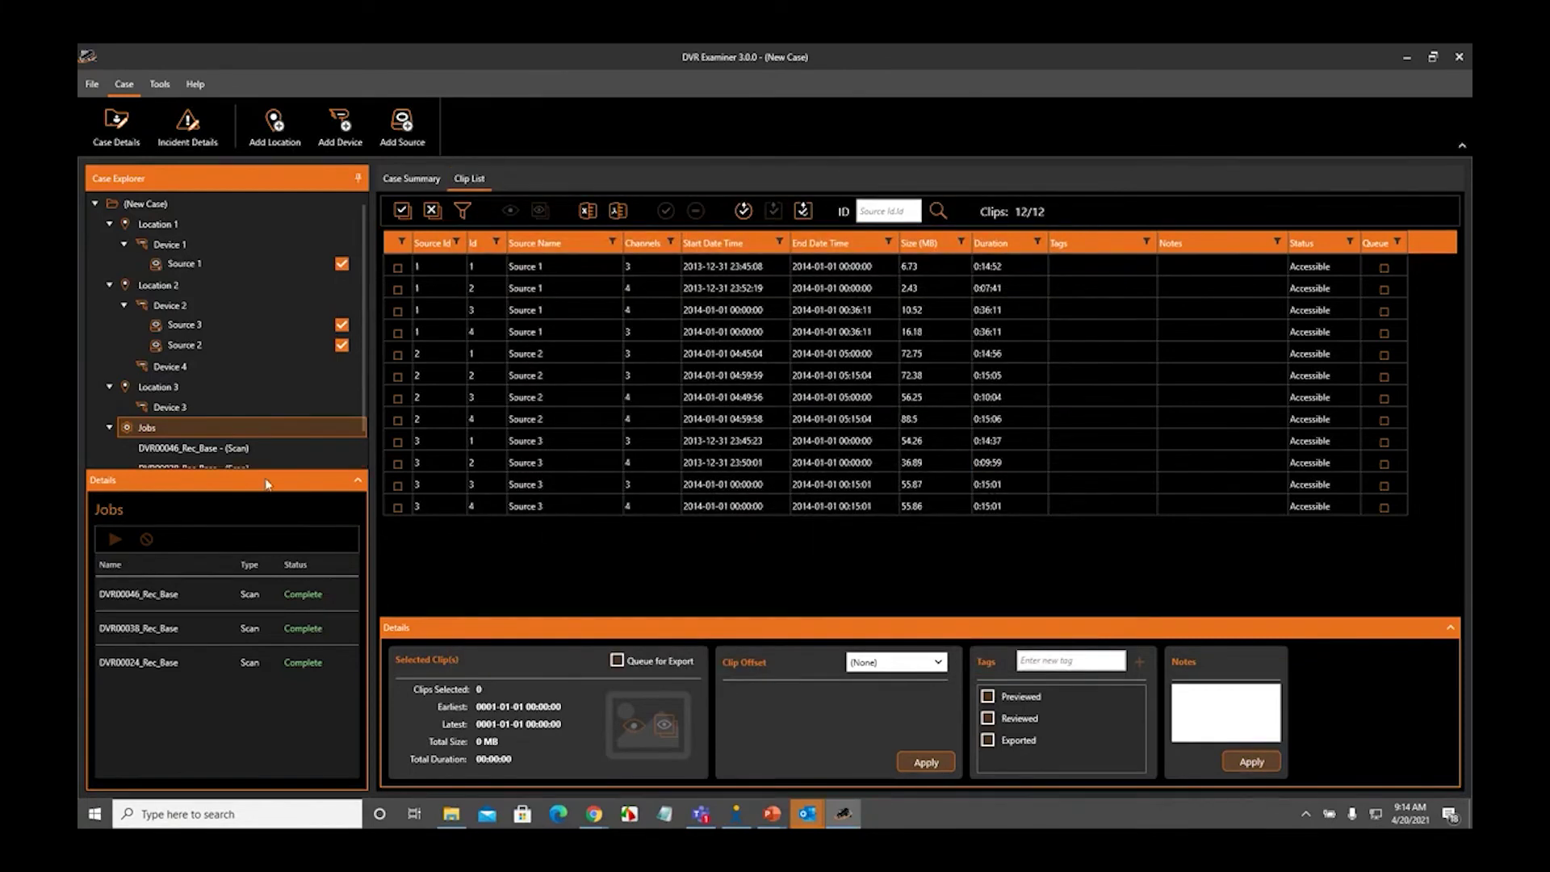
scroll(362, 417, down, 2)
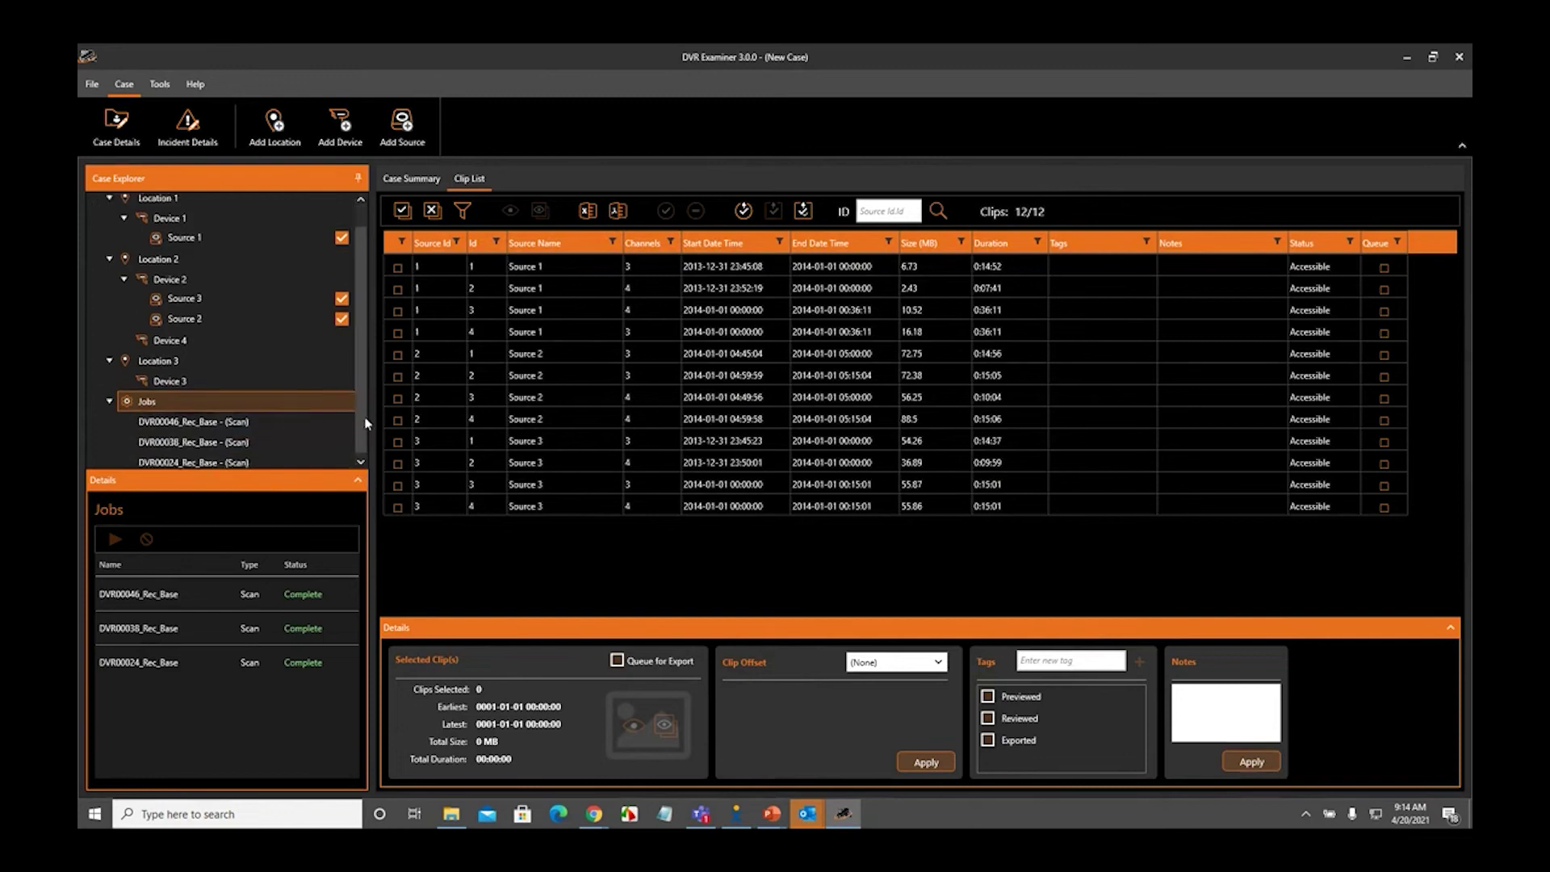
scroll(362, 417, up, 2)
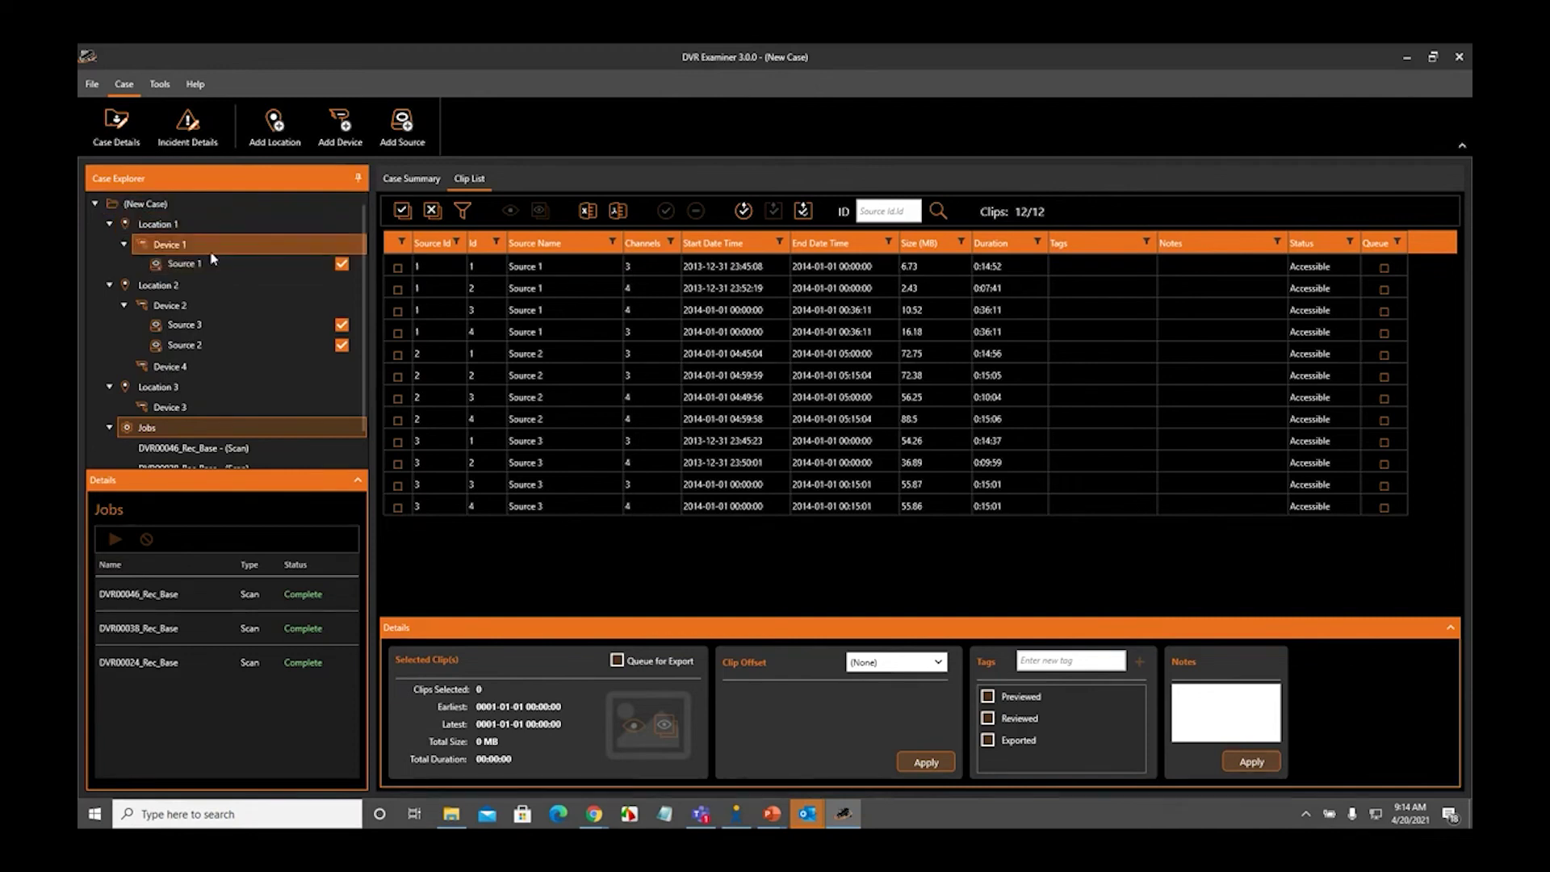
Move Device 1 and Source 1 to the top level above Location 1, and pull Source 3 out of Device 2
click(188, 251)
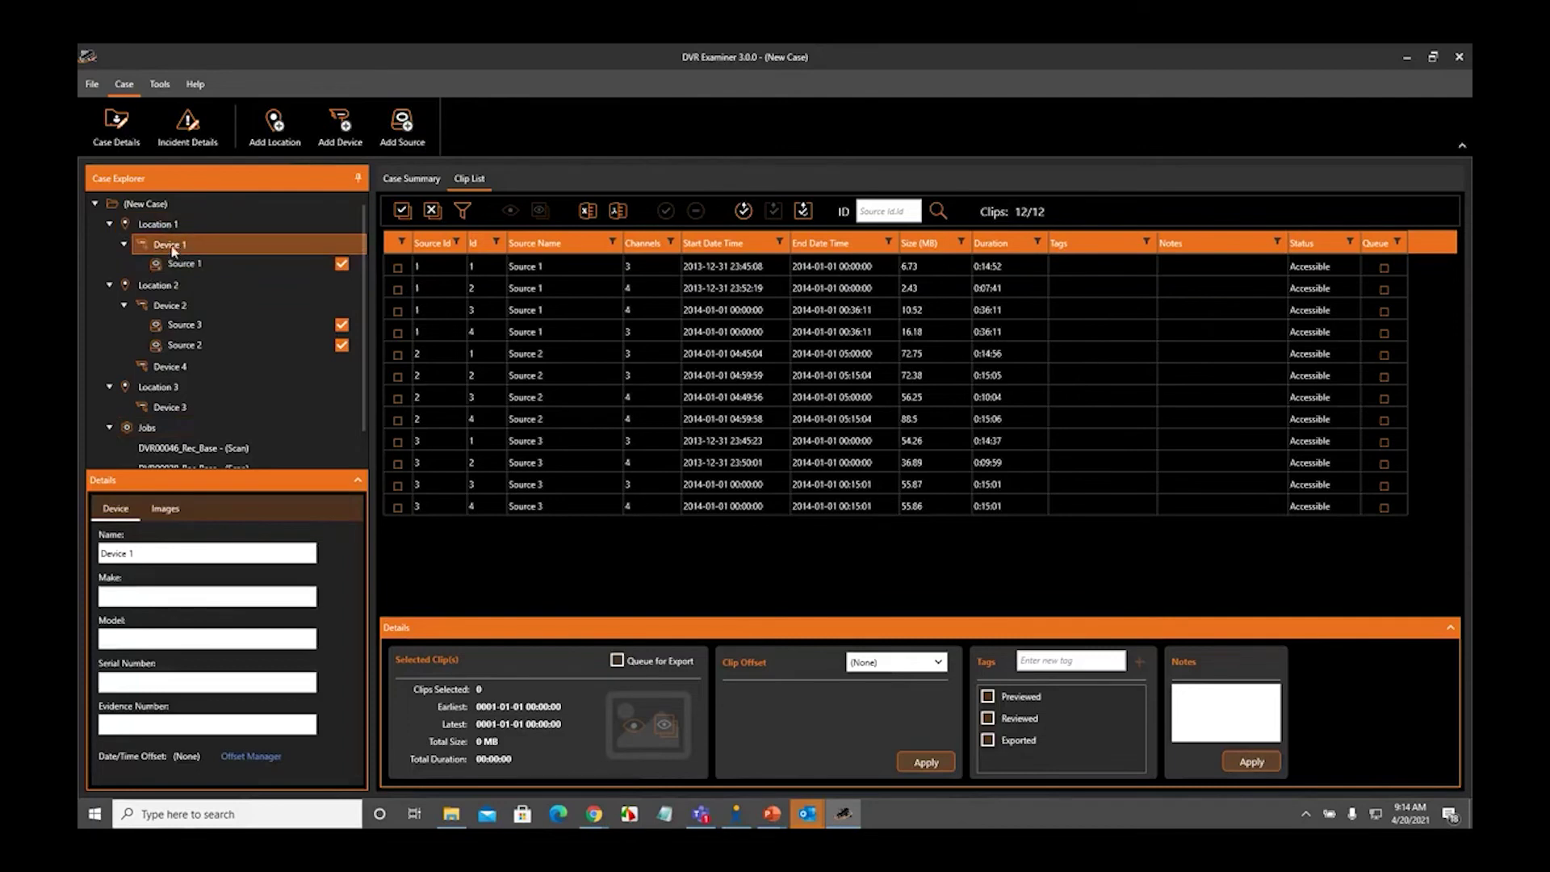
drag(170, 249, 166, 235)
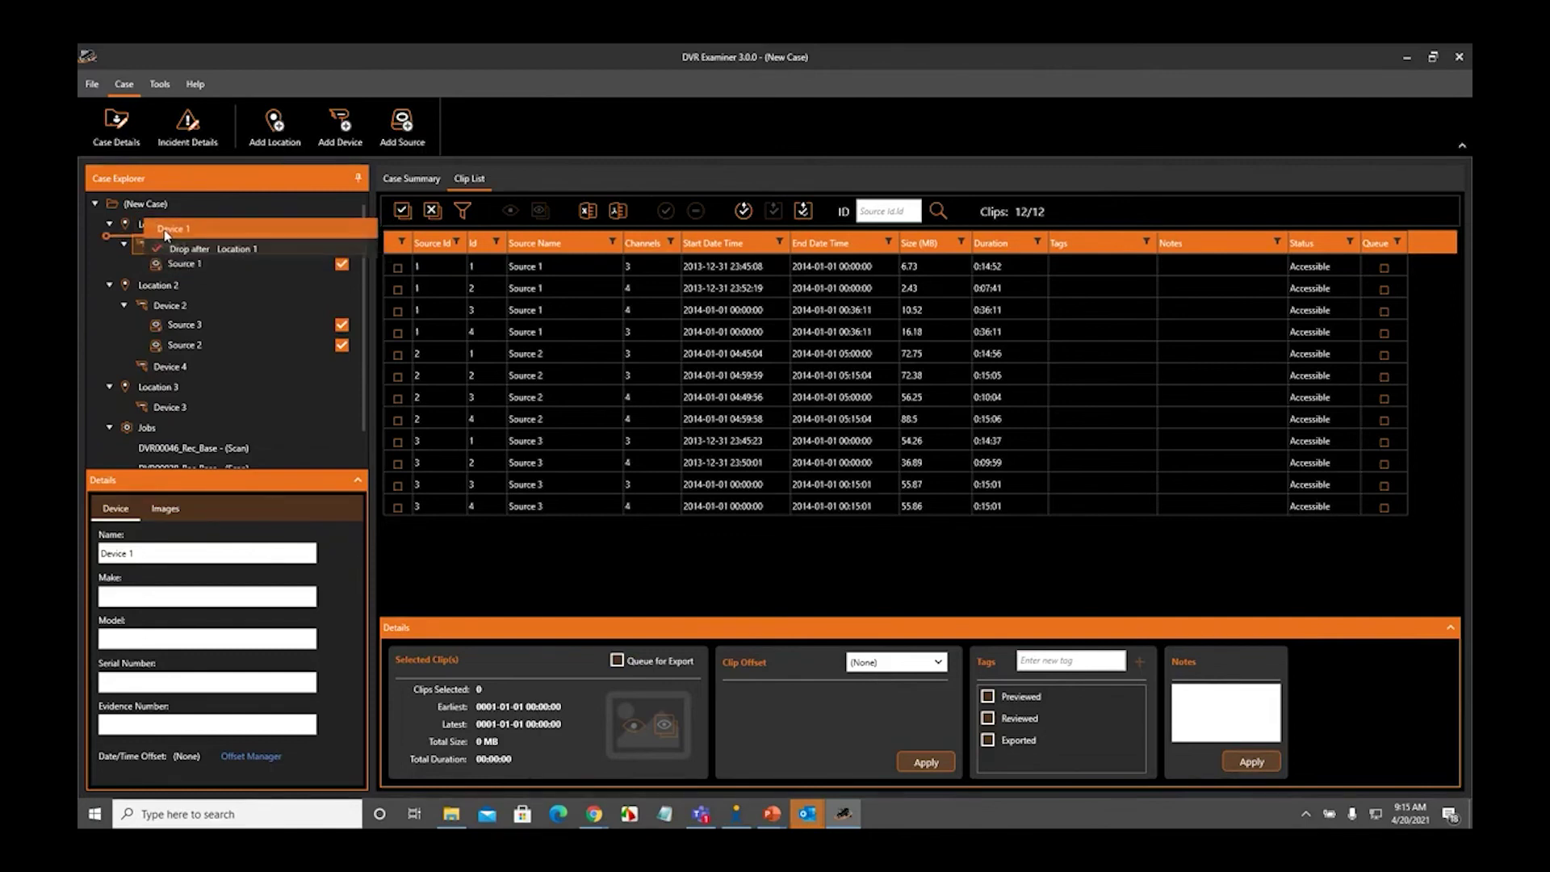
drag(165, 232, 167, 219)
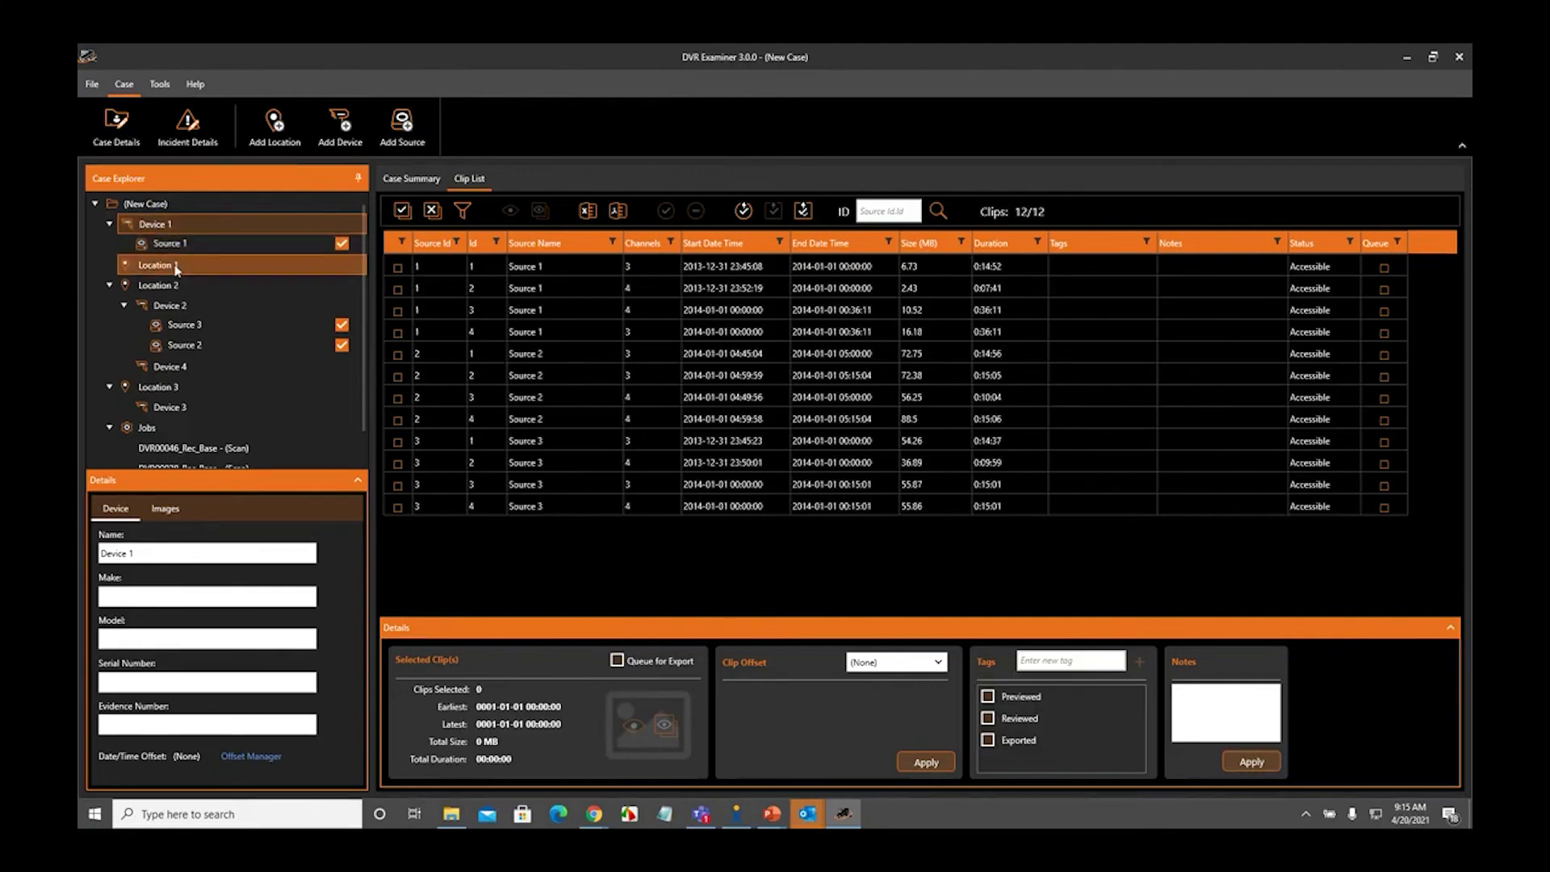
drag(165, 244, 156, 225)
mouse_move(182, 324)
mouse_down()
mouse_move(163, 303)
mouse_move(164, 322)
mouse_up()
click(174, 388)
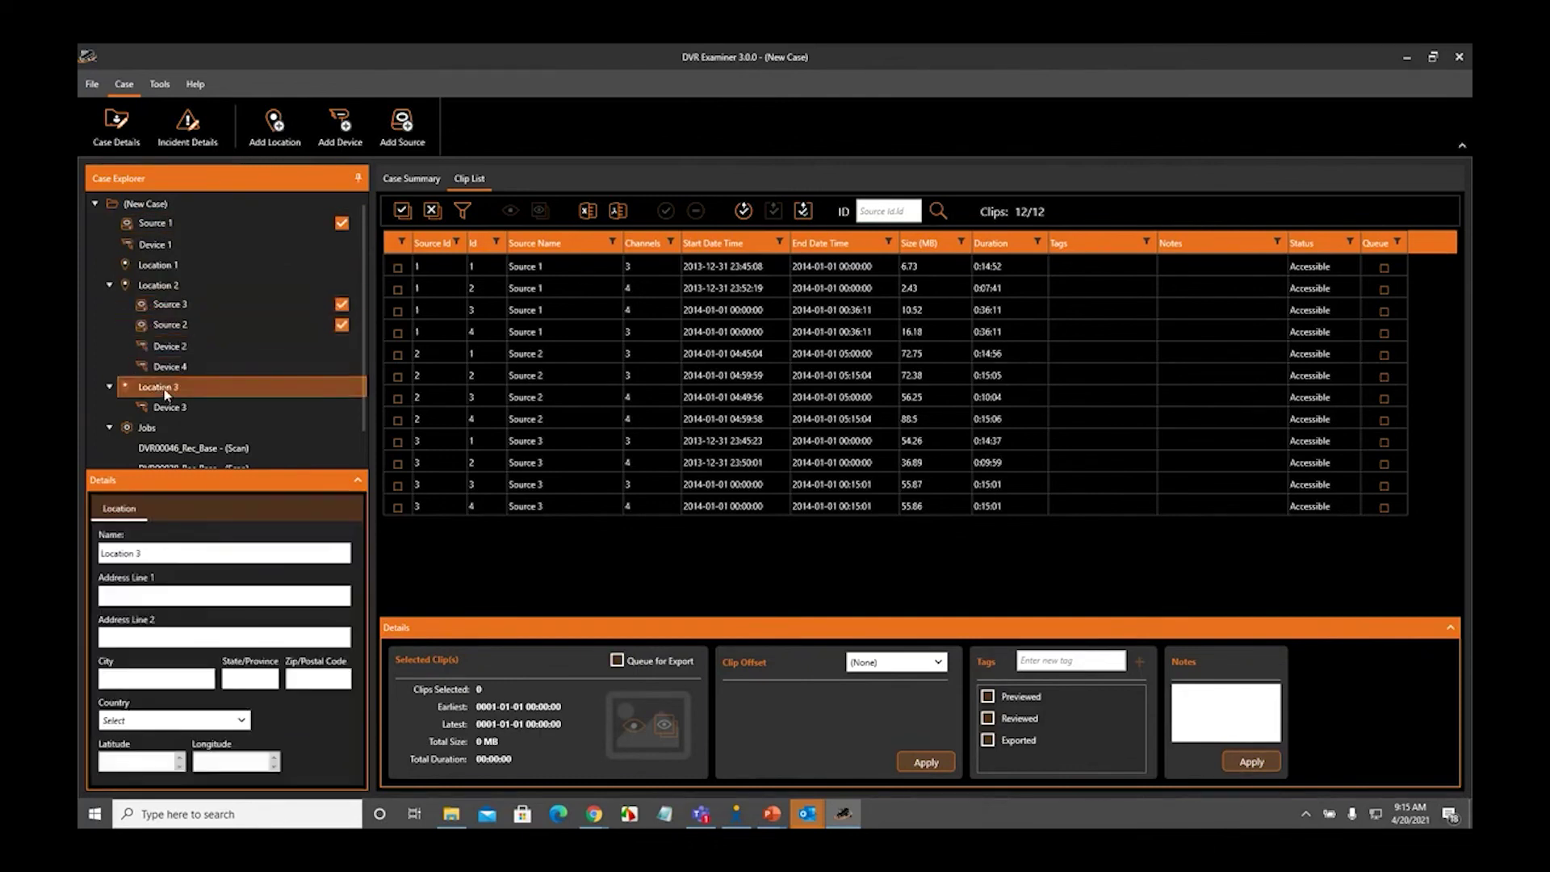
Drag Source 3, Device 2 and Device 4 out of Location 2 to the top level
drag(169, 306, 163, 289)
mouse_move(170, 346)
mouse_down()
mouse_move(166, 321)
mouse_move(153, 347)
mouse_up()
drag(165, 406, 162, 386)
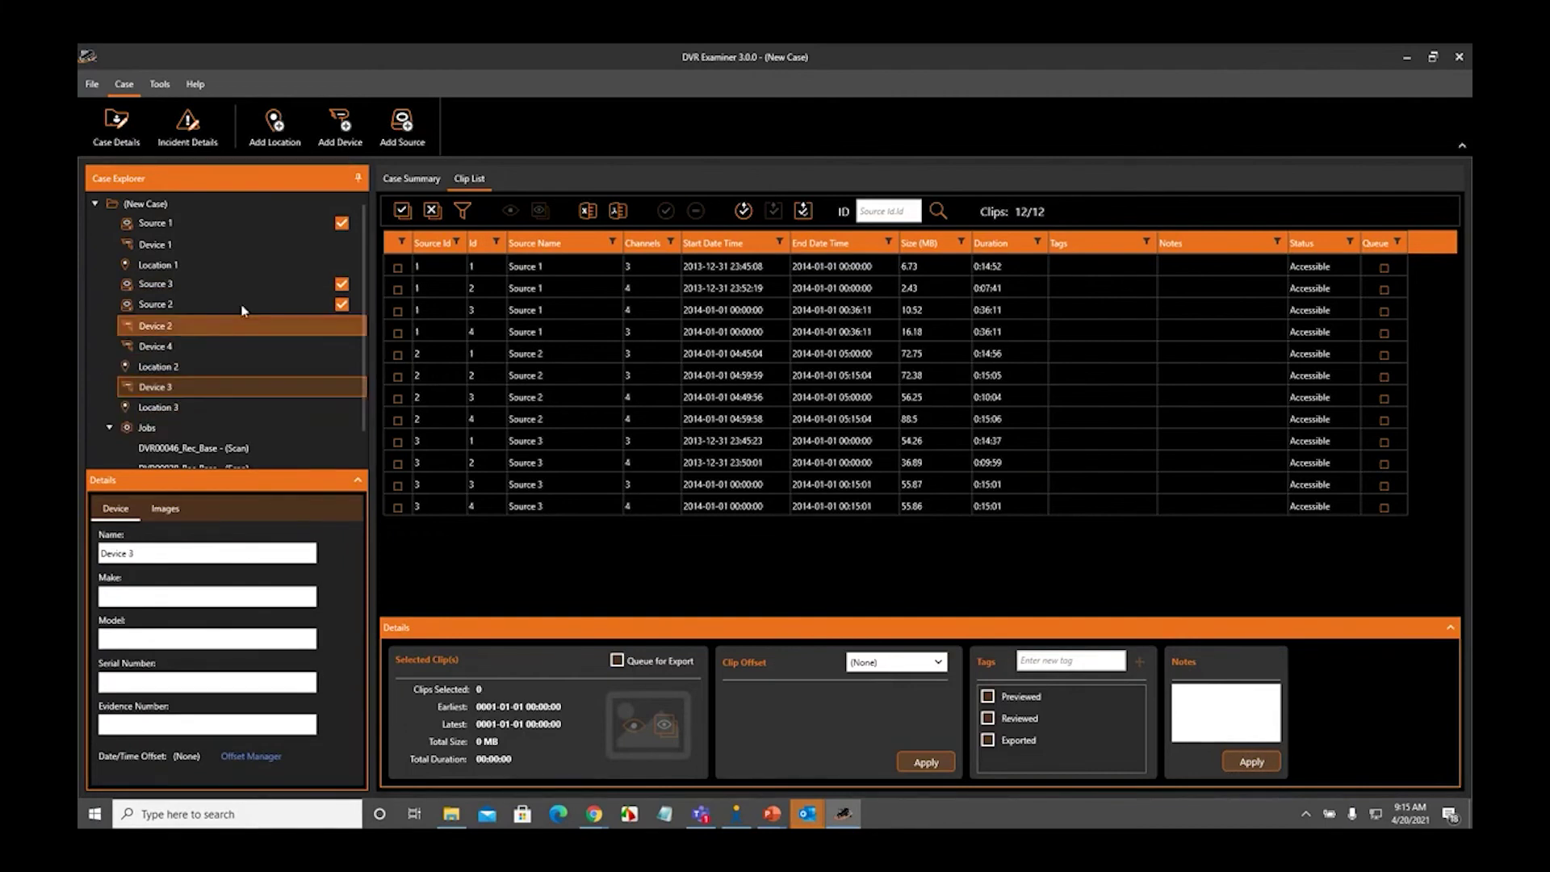